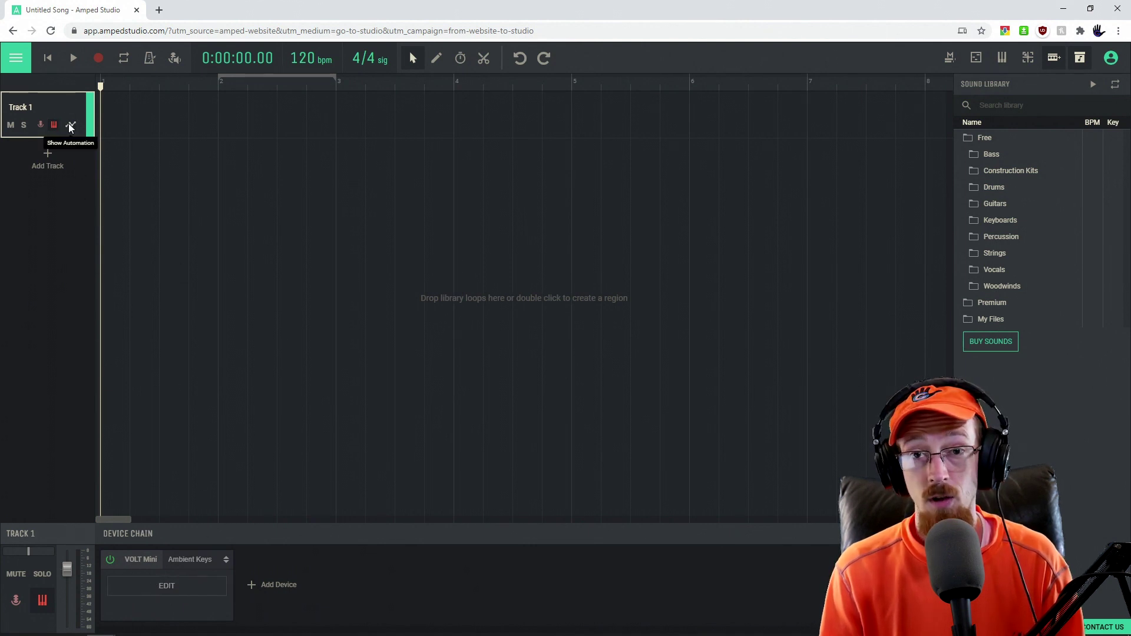
# Step: Open the VOLT Mini editor on Track 1 and look through the instruments and effects available for its device chain
pyautogui.click(171, 585)
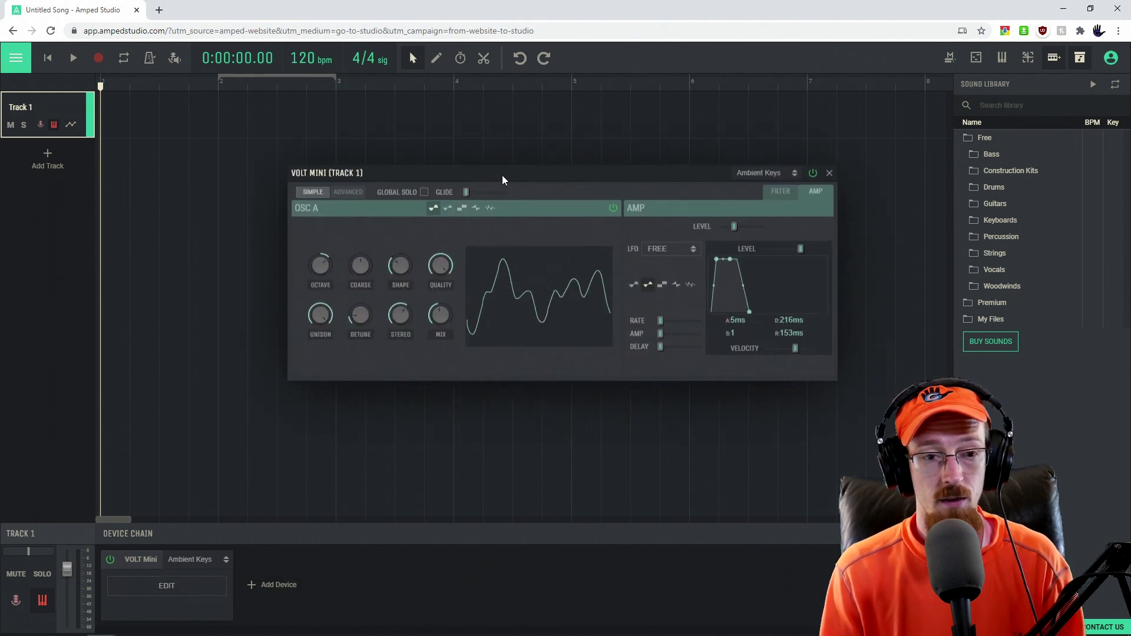
pyautogui.click(282, 592)
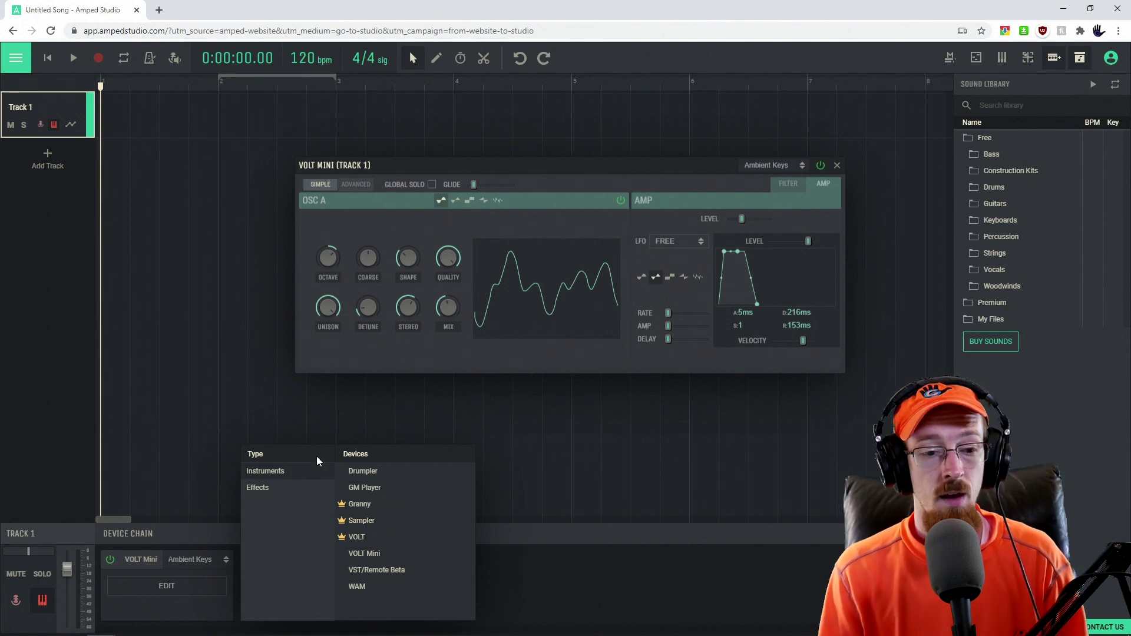
pyautogui.click(265, 488)
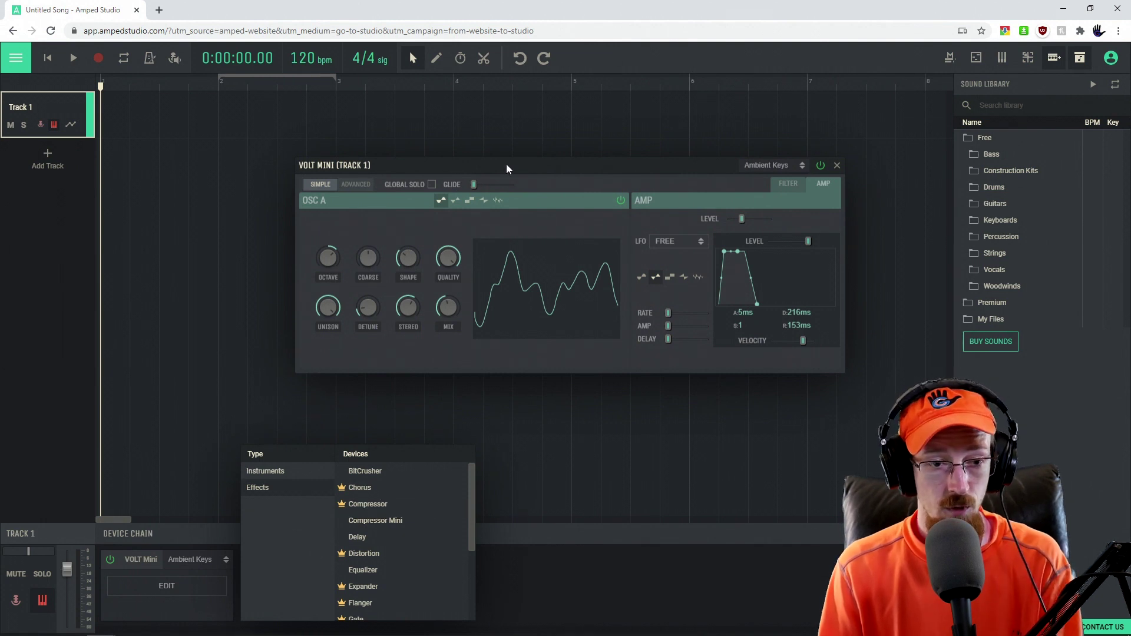
pyautogui.click(489, 171)
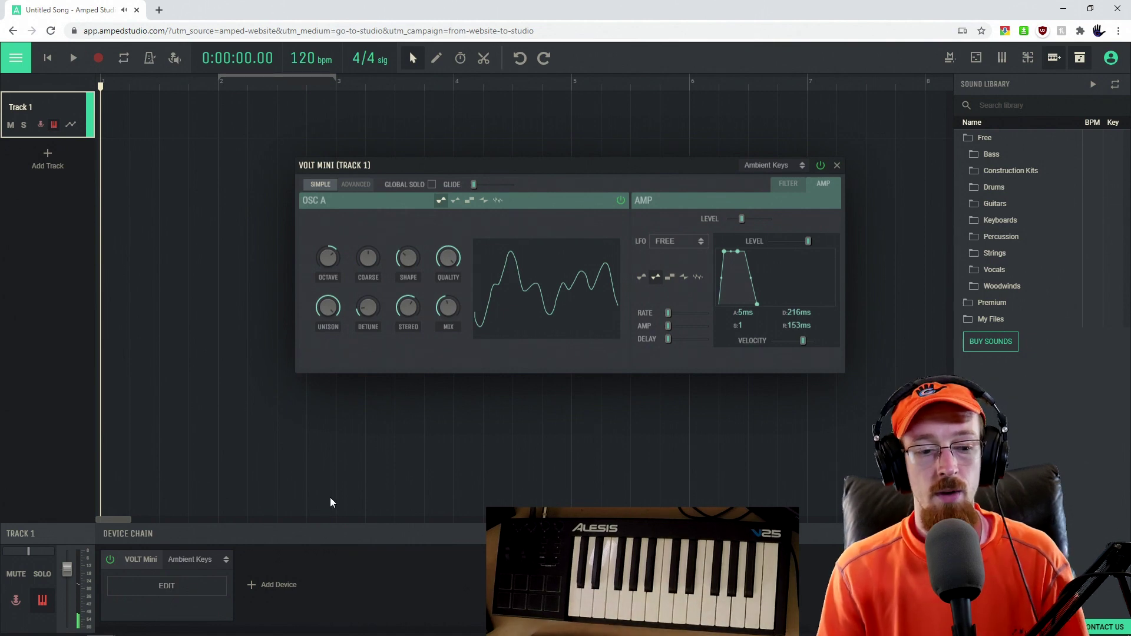
# Step: Try a Delay effect in Track 1's device chain and remove it again
pyautogui.click(268, 583)
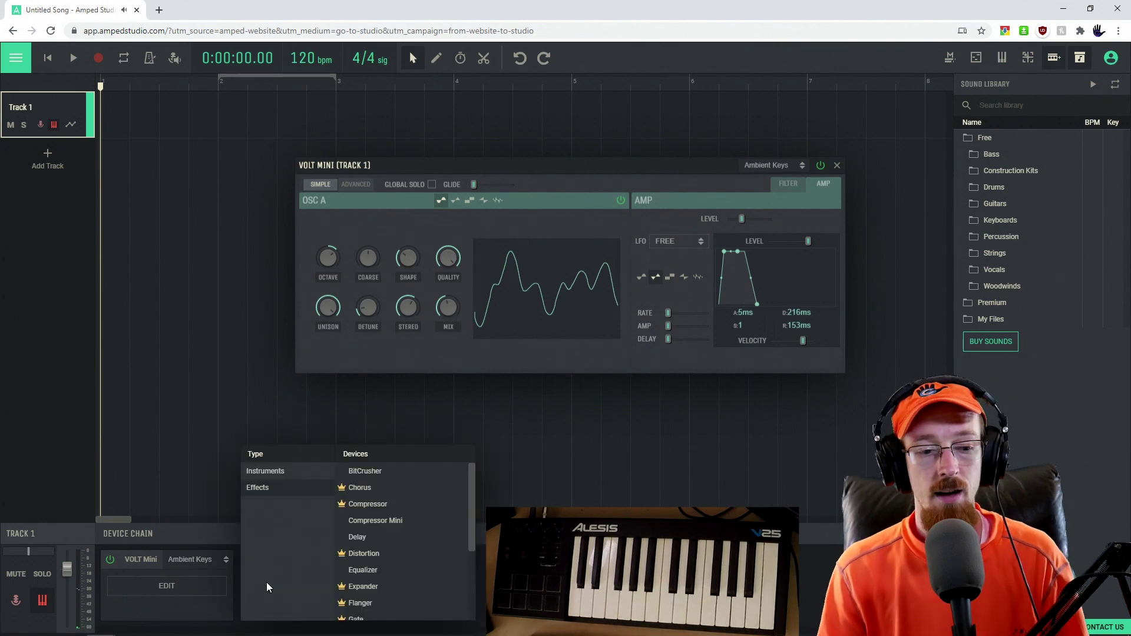
pyautogui.click(358, 537)
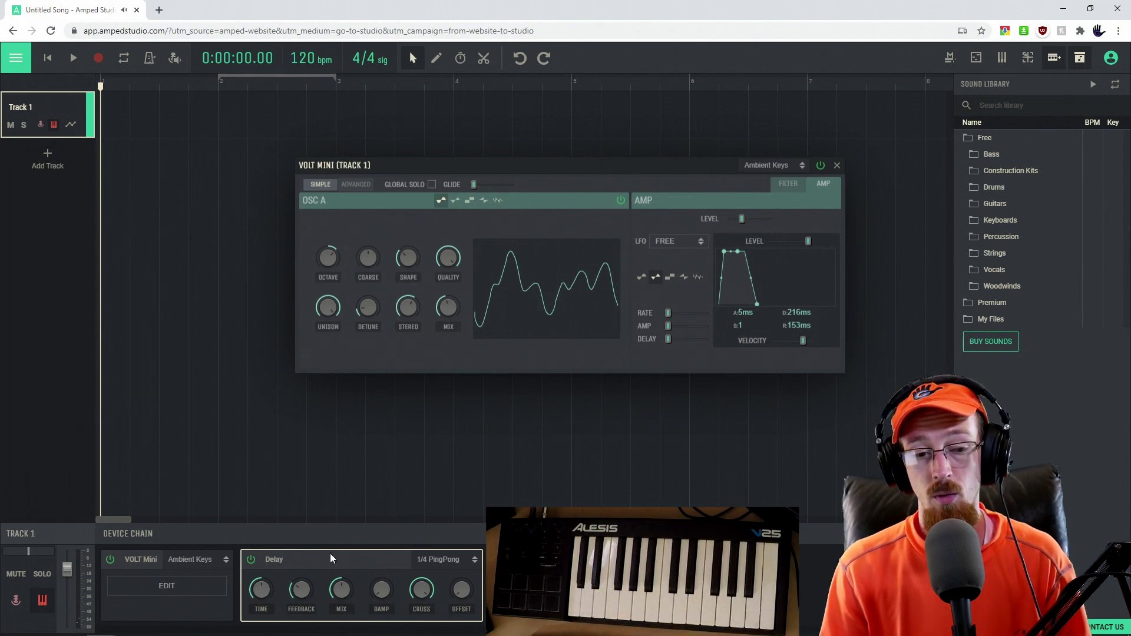
pyautogui.press('Delete')
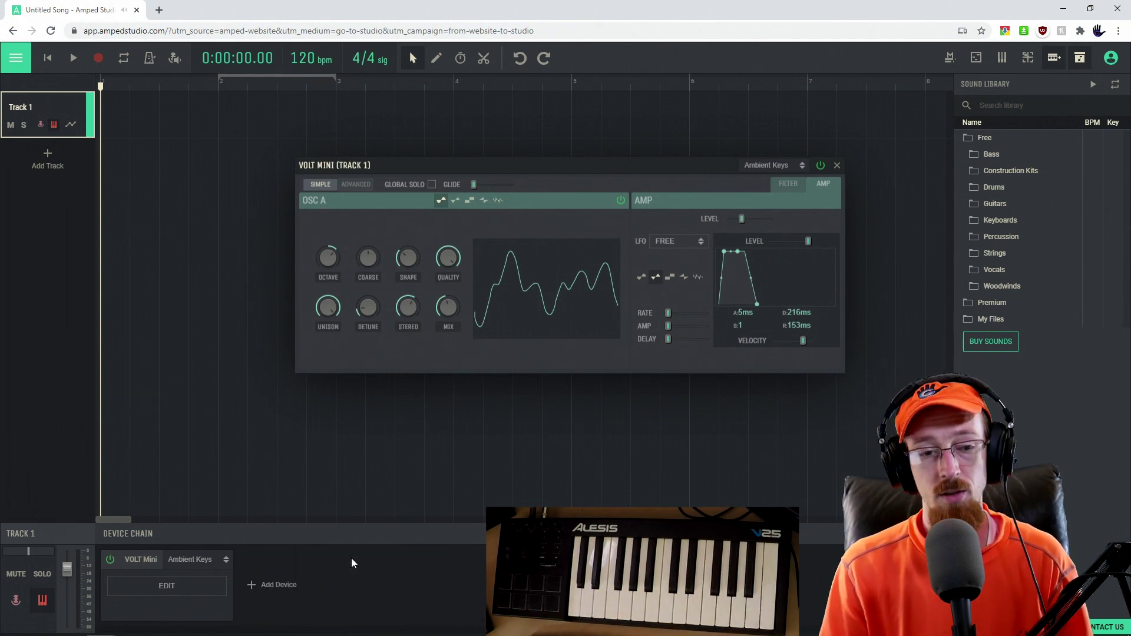
pyautogui.moveTo(511, 168); pyautogui.dragTo(472, 153)
pyautogui.click(271, 569)
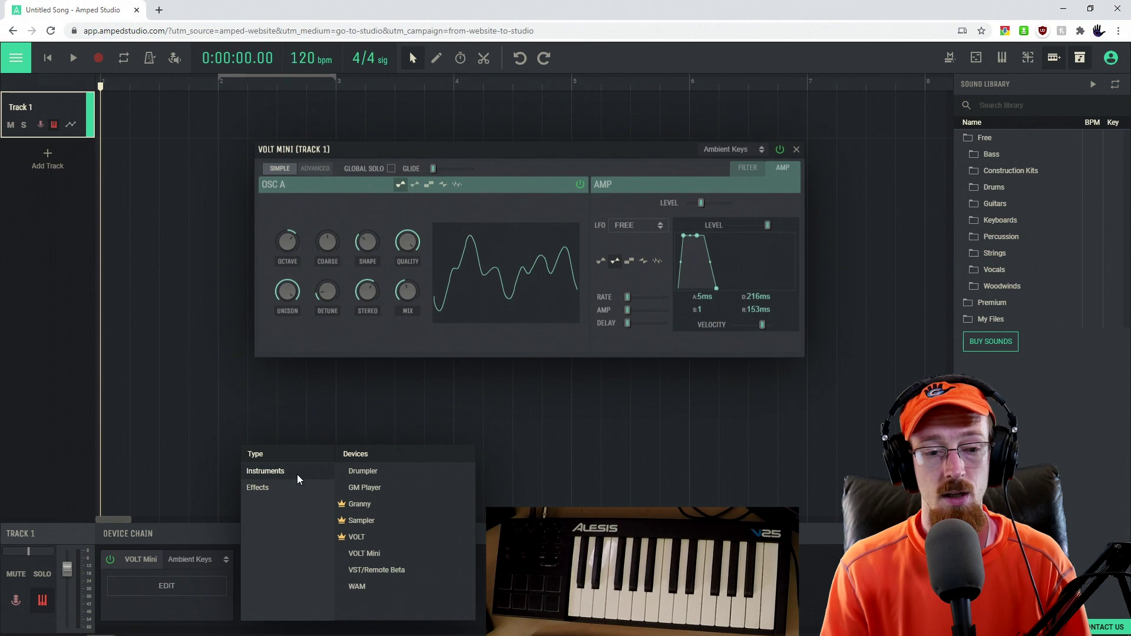
pyautogui.moveTo(430, 231); pyautogui.dragTo(454, 235)
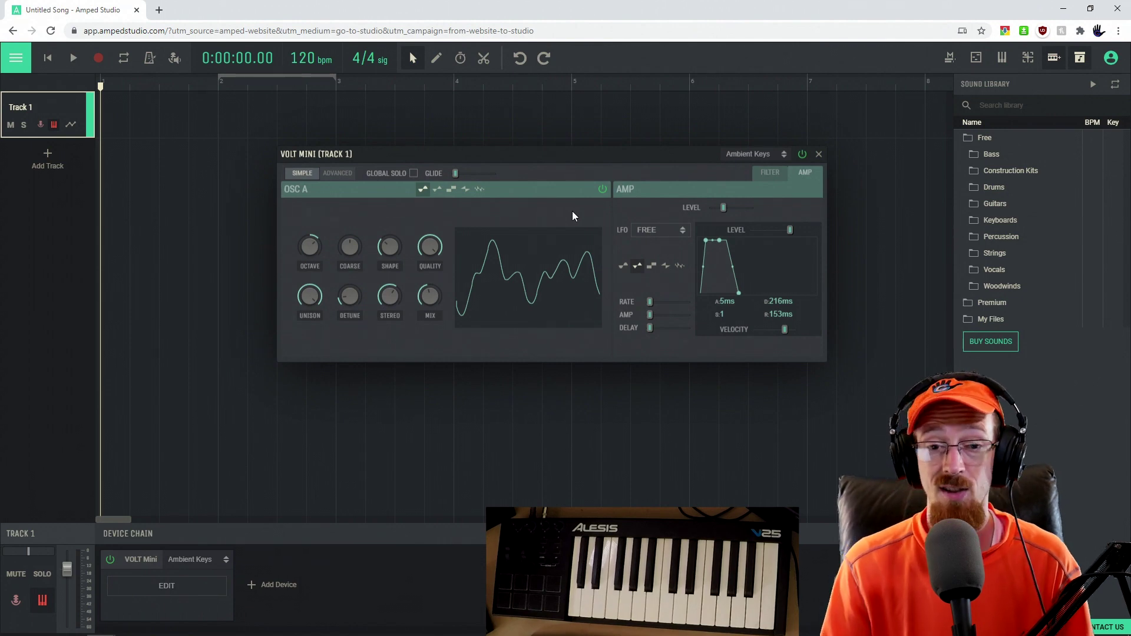
pyautogui.moveTo(540, 155); pyautogui.dragTo(542, 127)
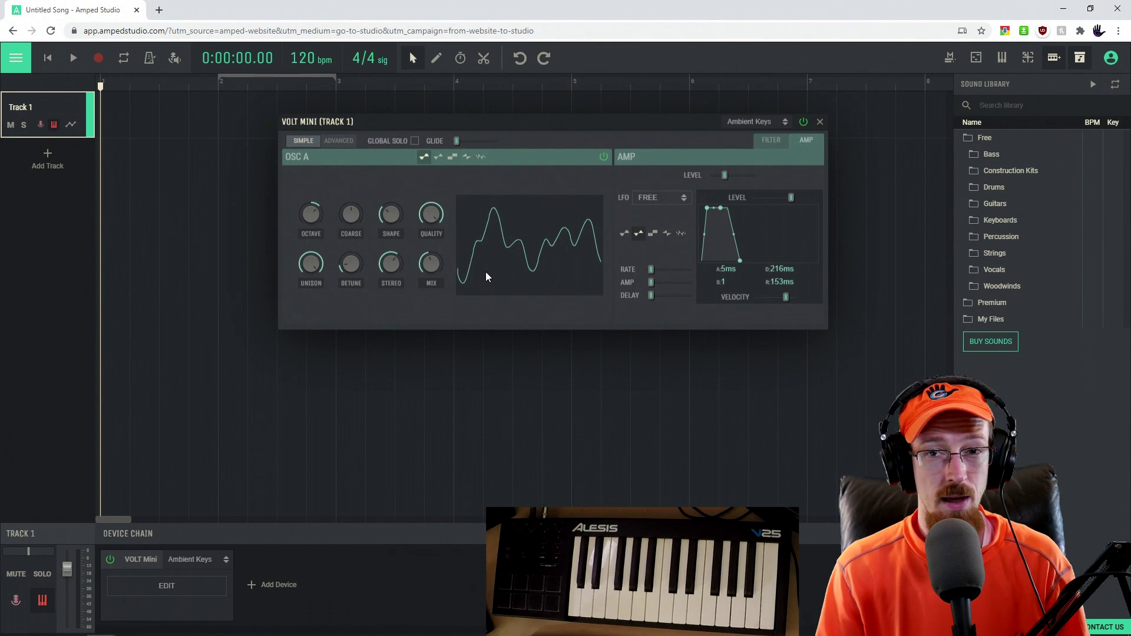
# Step: Audition the Bass 05, Keys 04 and Keys 06 presets in VOLT Mini
pyautogui.click(745, 122)
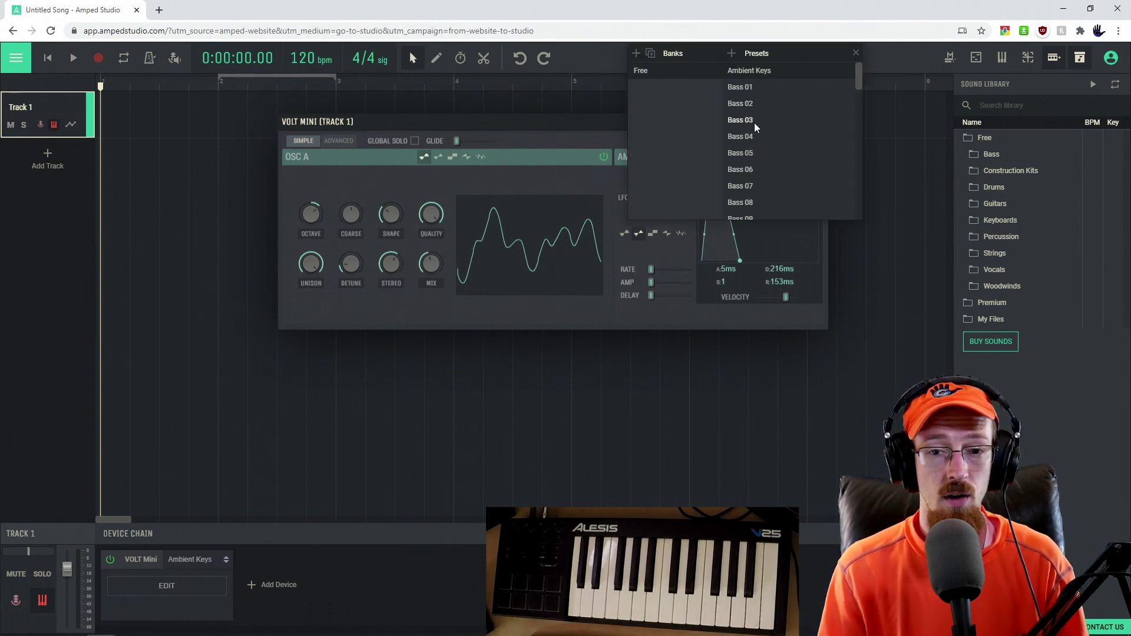
pyautogui.click(752, 153)
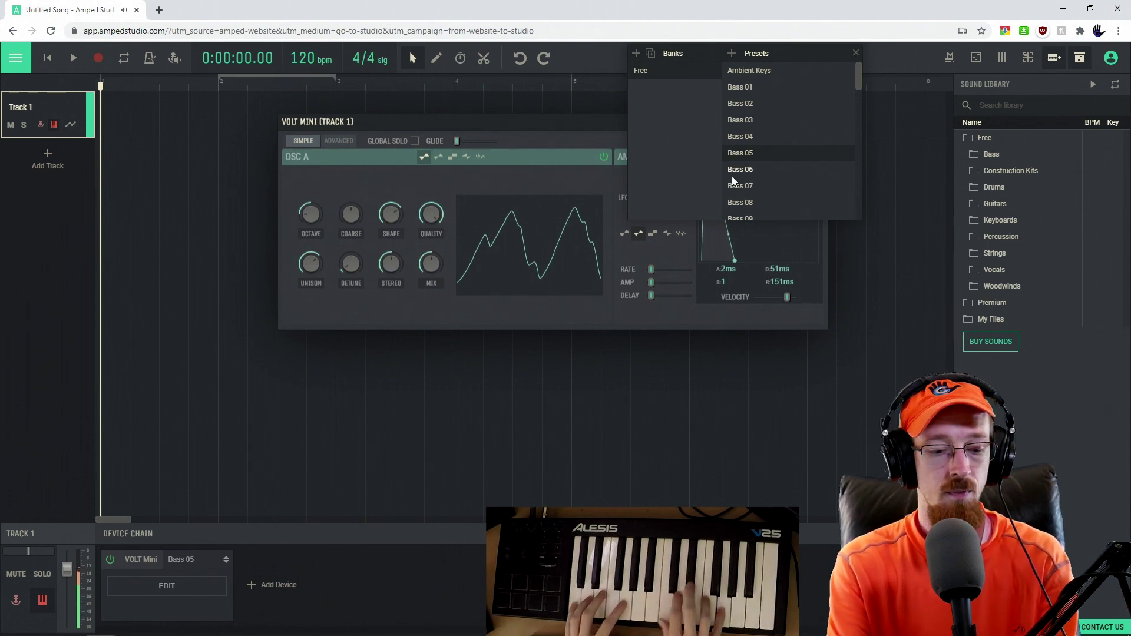
pyautogui.scroll(-5, 737, 171)
pyautogui.click(766, 156)
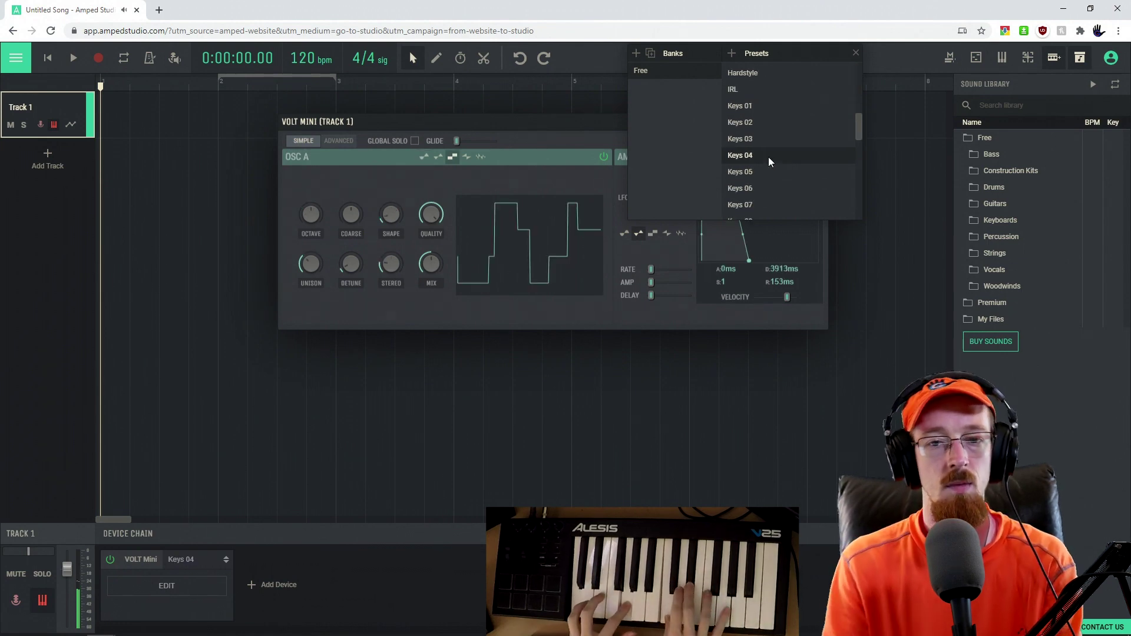
pyautogui.scroll(-1, 768, 159)
pyautogui.click(769, 160)
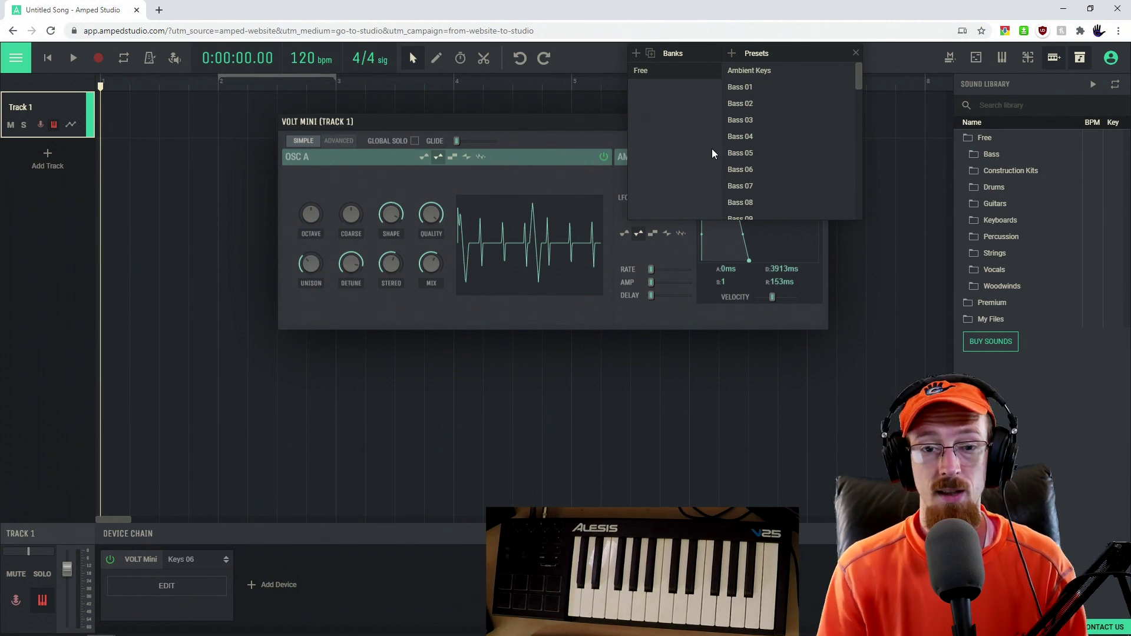
pyautogui.click(561, 119)
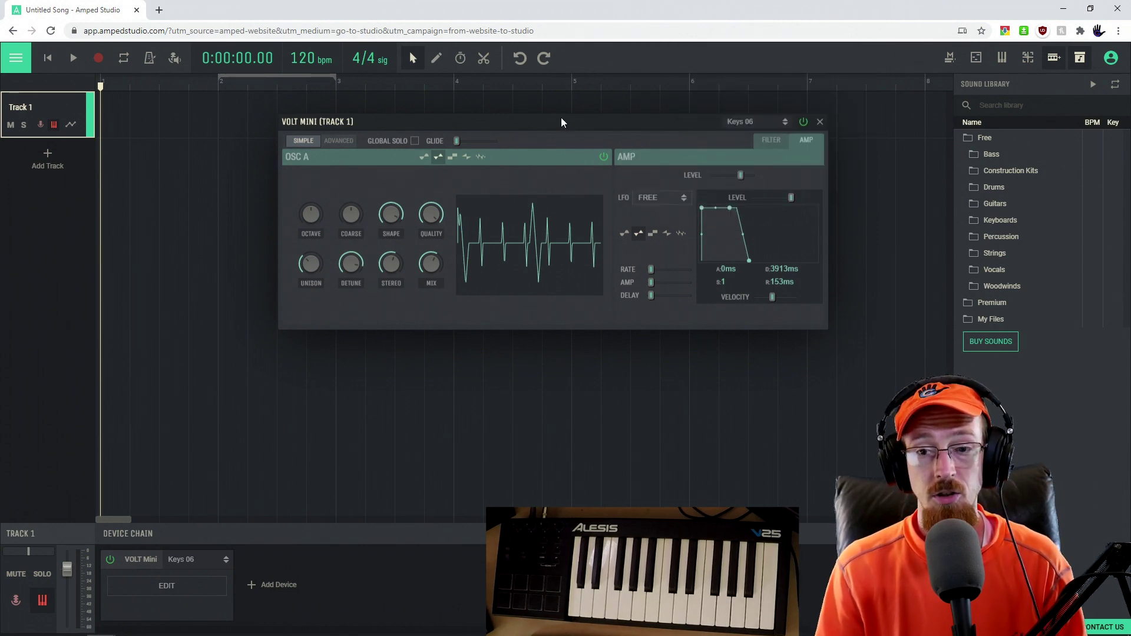
# Step: Place the free Bass Chill 1 MIDI loop from the sound library at the start of Track 1
pyautogui.click(1002, 153)
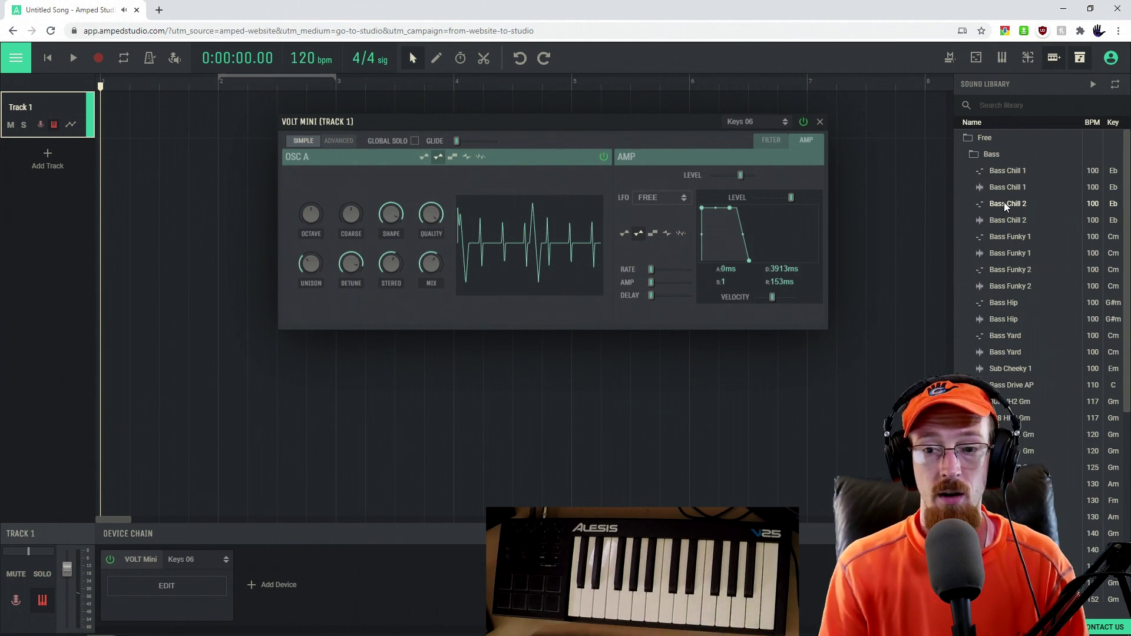
pyautogui.click(985, 172)
pyautogui.moveTo(985, 172); pyautogui.dragTo(140, 110)
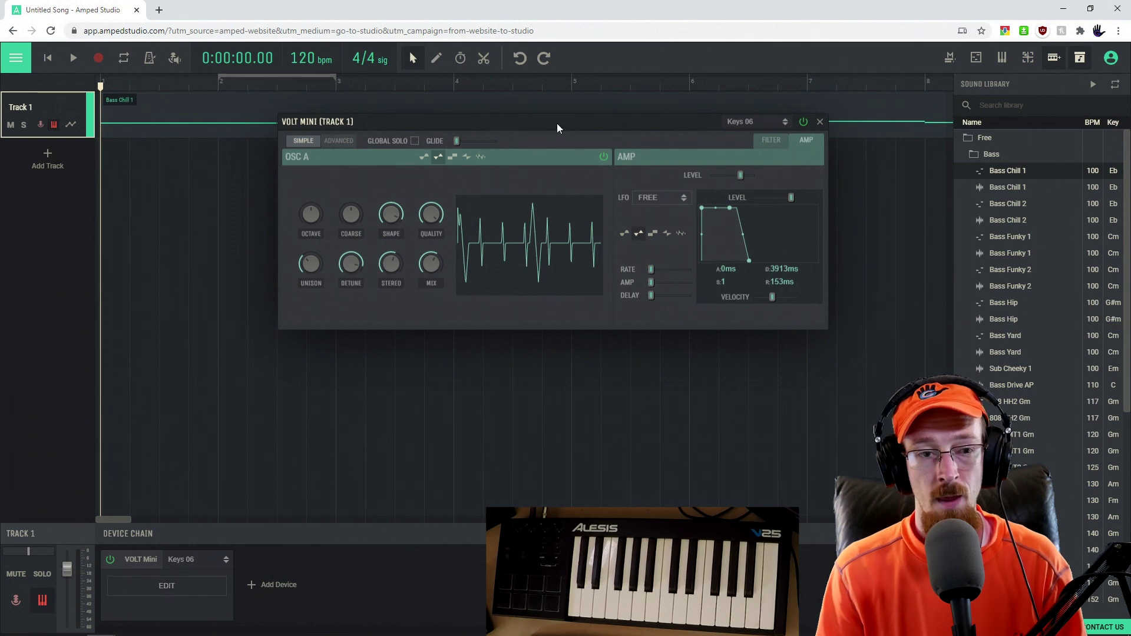
pyautogui.moveTo(556, 122); pyautogui.dragTo(550, 169)
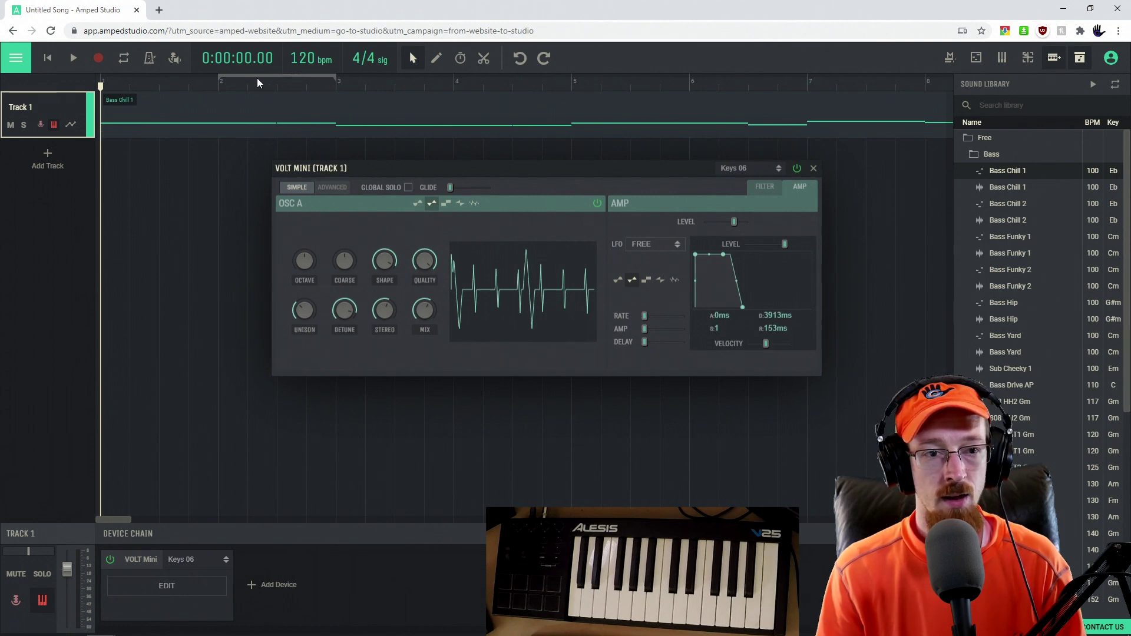
# Step: Set and enable a playback loop from bar 1 to bar 5 and start playing it
pyautogui.moveTo(221, 76); pyautogui.dragTo(570, 86)
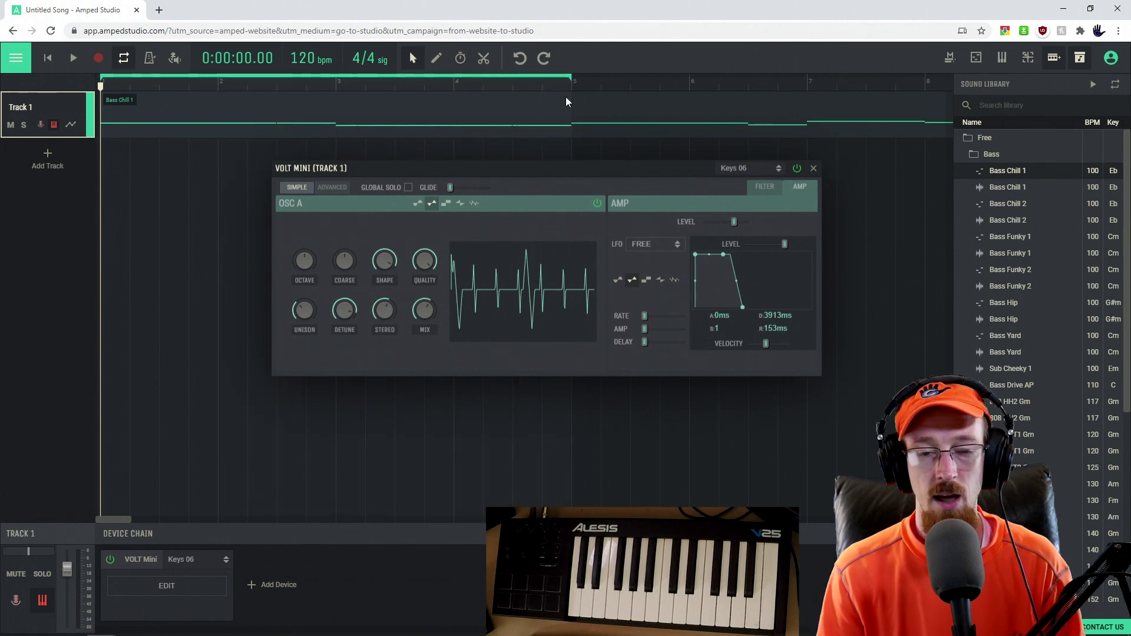
pyautogui.moveTo(606, 163); pyautogui.dragTo(644, 152)
pyautogui.press('space')
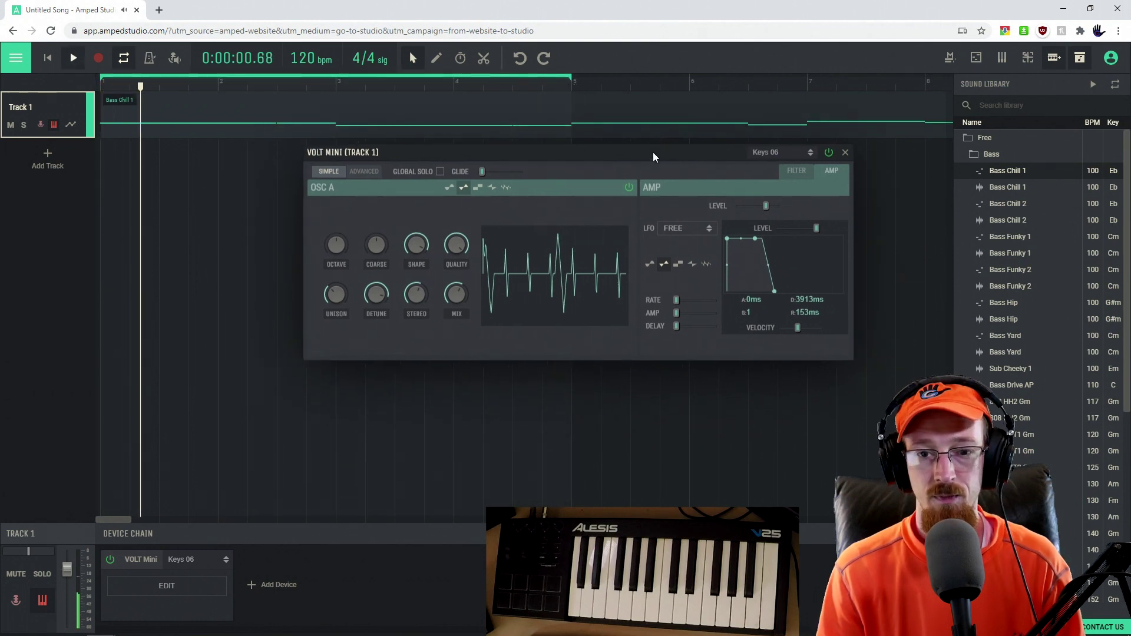
# Step: Audition the Blank and Keys 07 presets during playback, choose Lead 02 for VOLT Mini, and stop playback
pyautogui.click(792, 154)
pyautogui.scroll(-2, 766, 141)
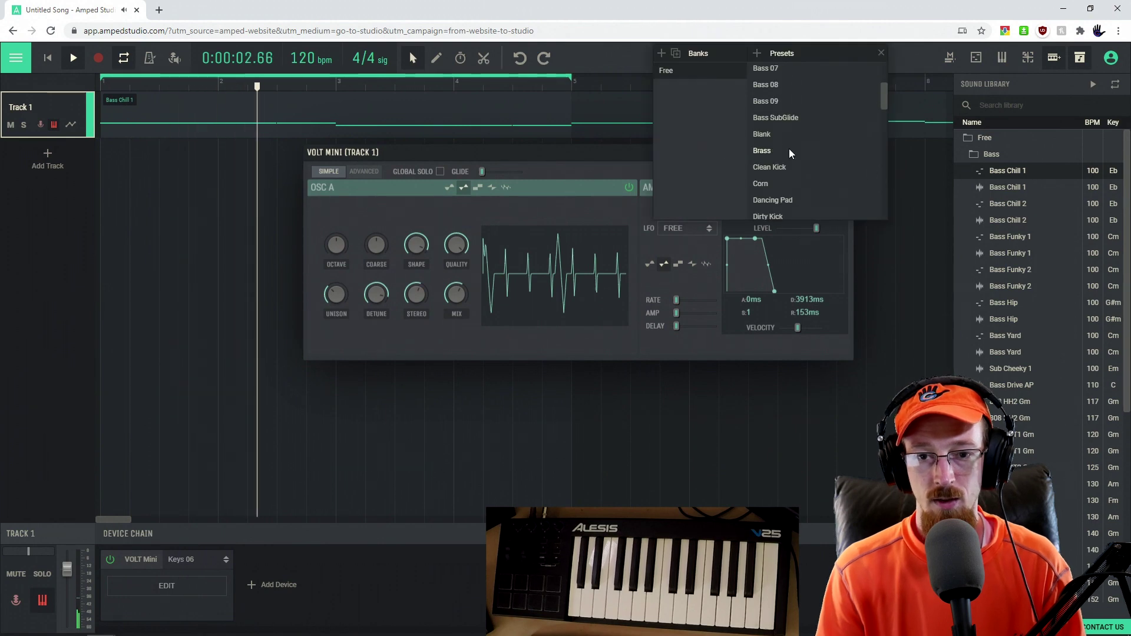
pyautogui.click(770, 134)
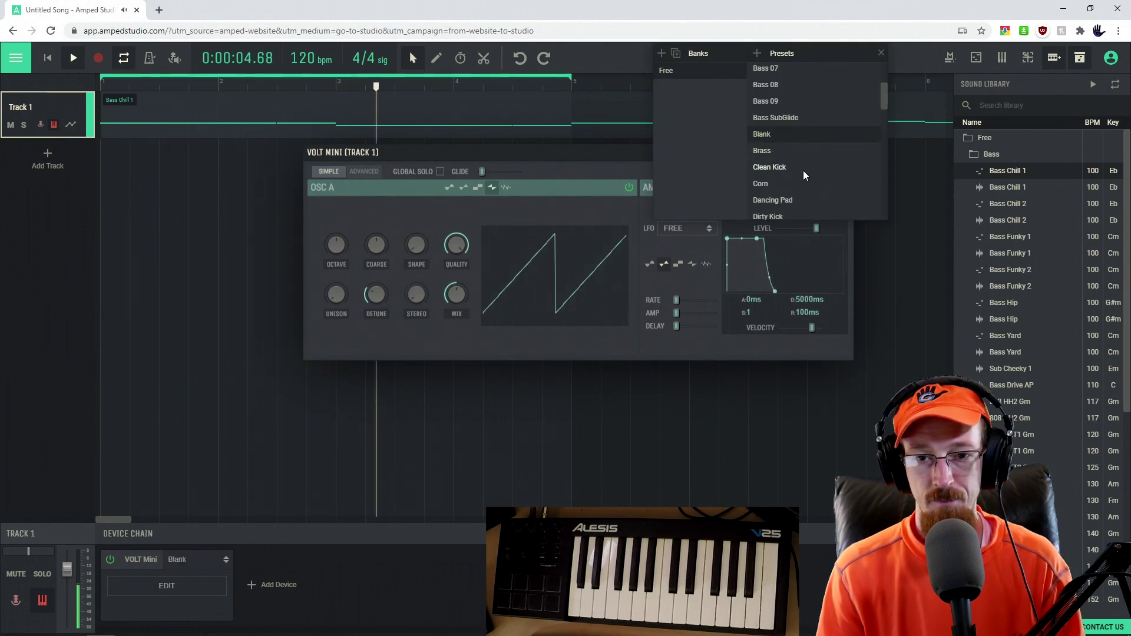
pyautogui.scroll(-3, 784, 145)
pyautogui.scroll(-2, 800, 140)
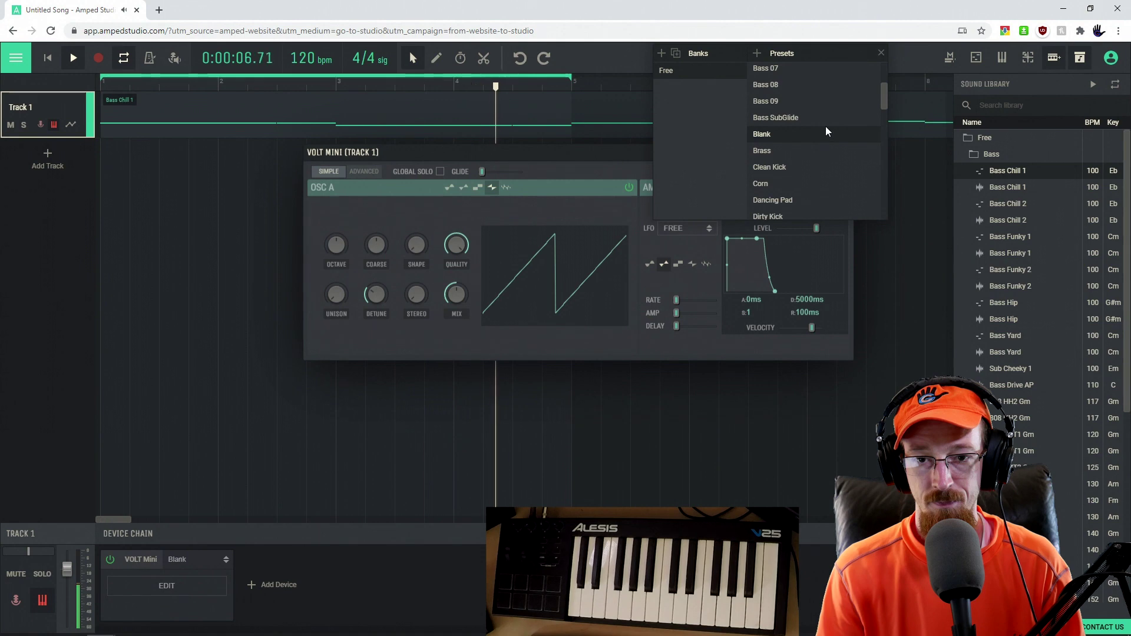
pyautogui.click(766, 142)
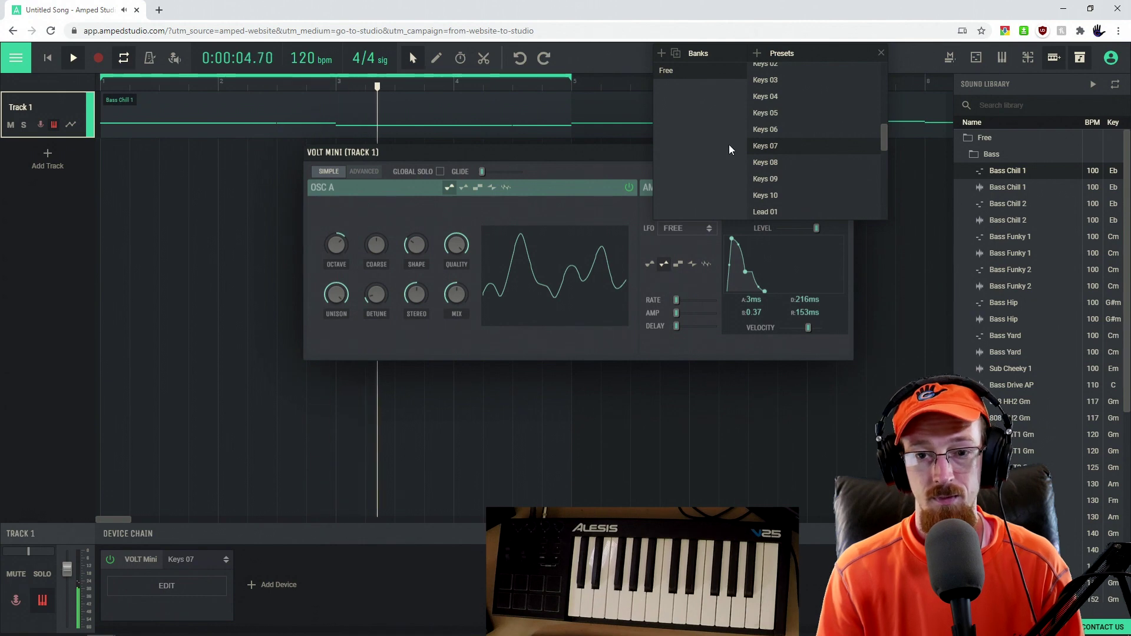
pyautogui.scroll(-2, 772, 168)
pyautogui.click(772, 169)
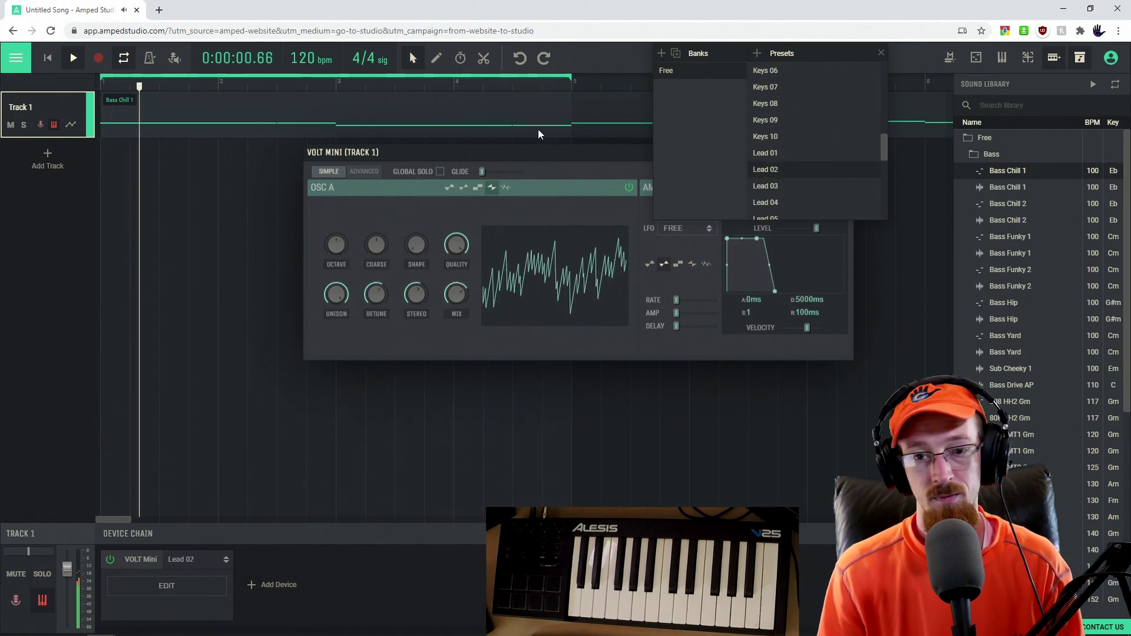
pyautogui.click(605, 163)
pyautogui.press('space')
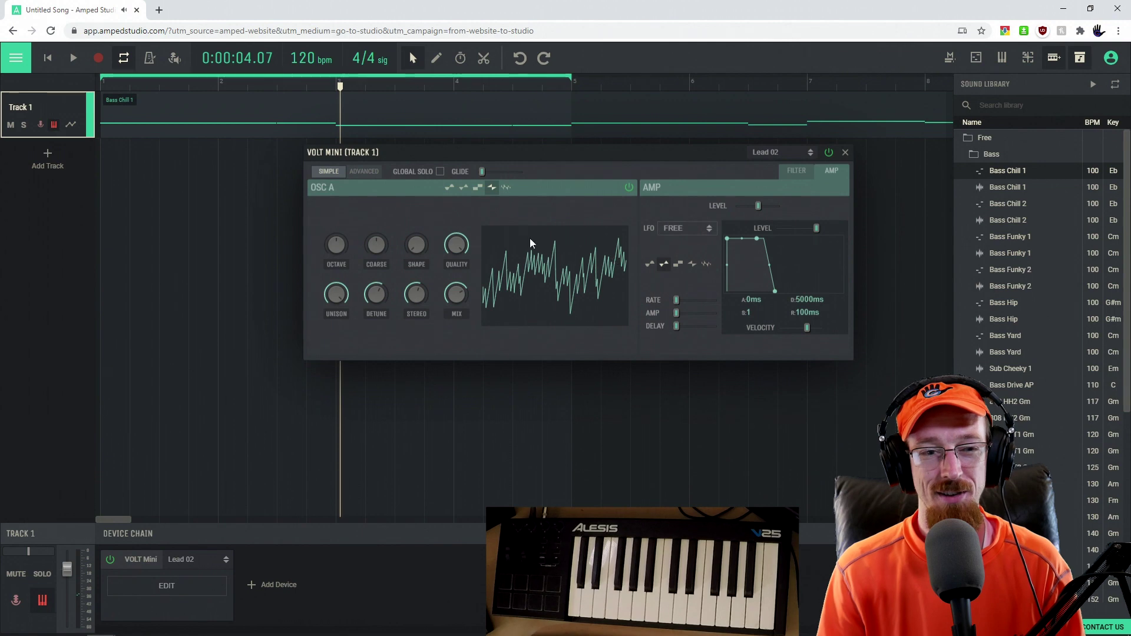
# Step: Inspect the Bass Chill 1 region's MIDI notes in an enlarged note editor and close the editor
pyautogui.moveTo(619, 156); pyautogui.dragTo(618, 158)
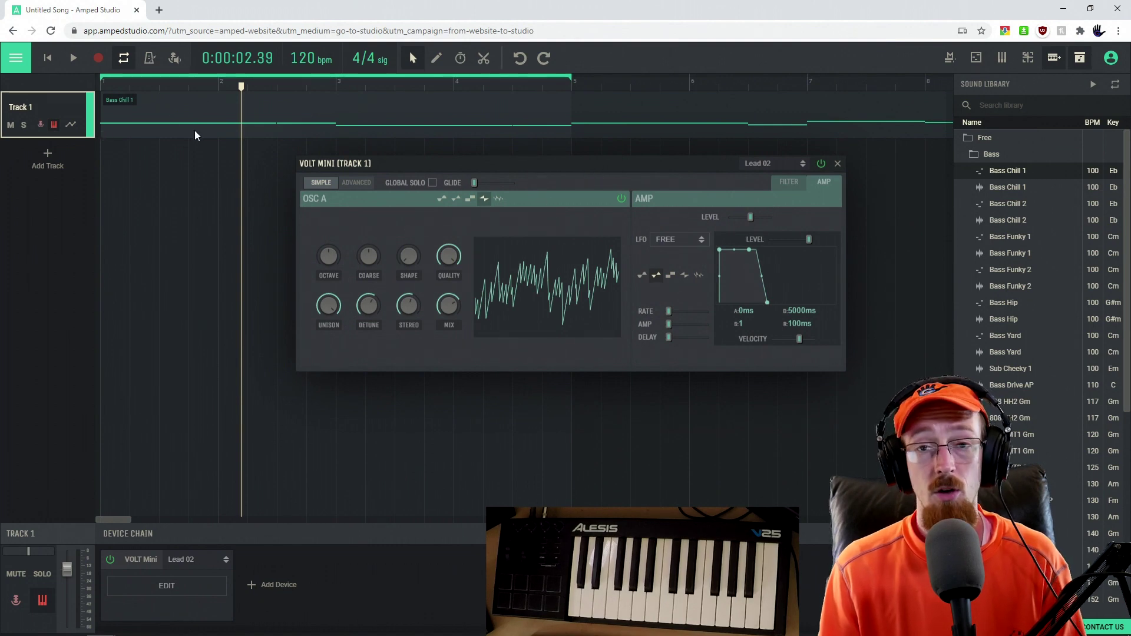
pyautogui.doubleClick(190, 107)
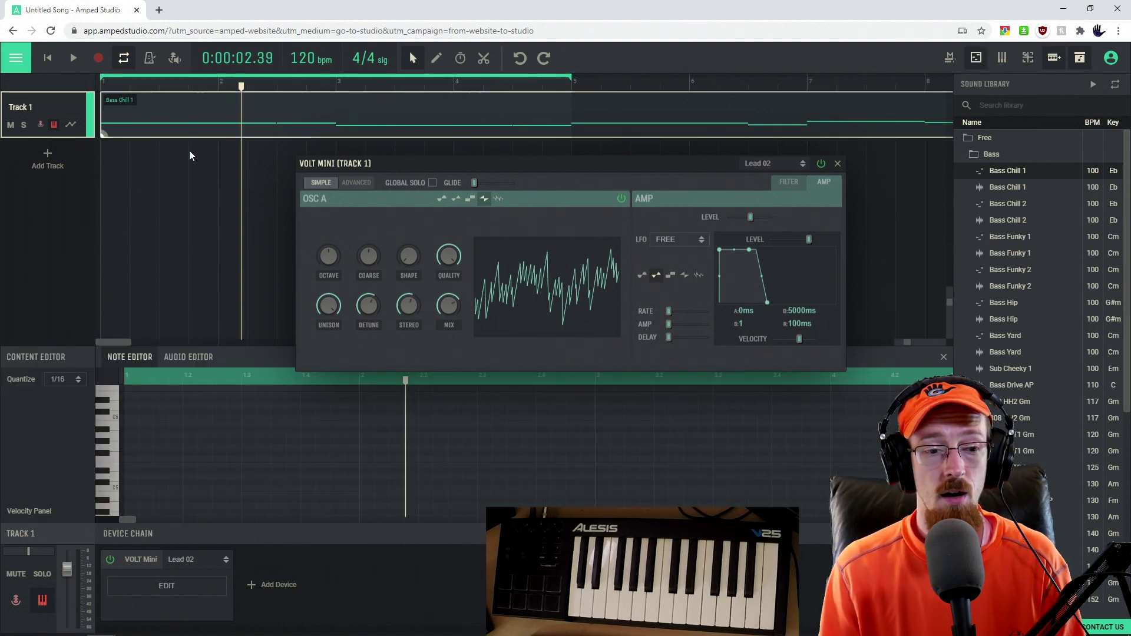
pyautogui.moveTo(241, 340); pyautogui.dragTo(241, 226)
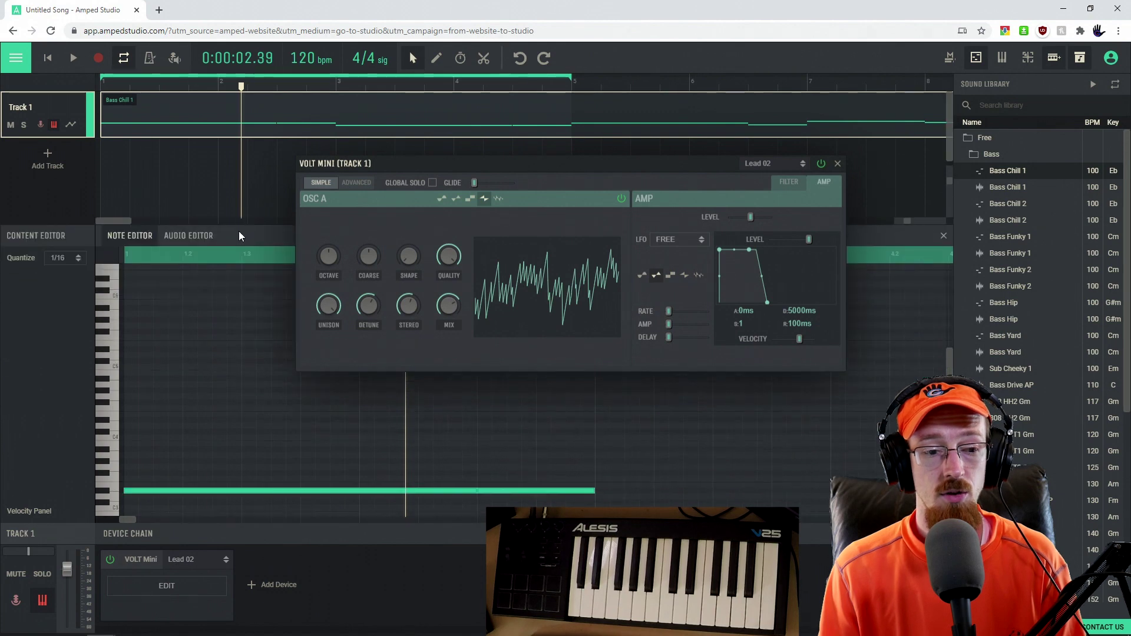
pyautogui.scroll(1, 405, 419)
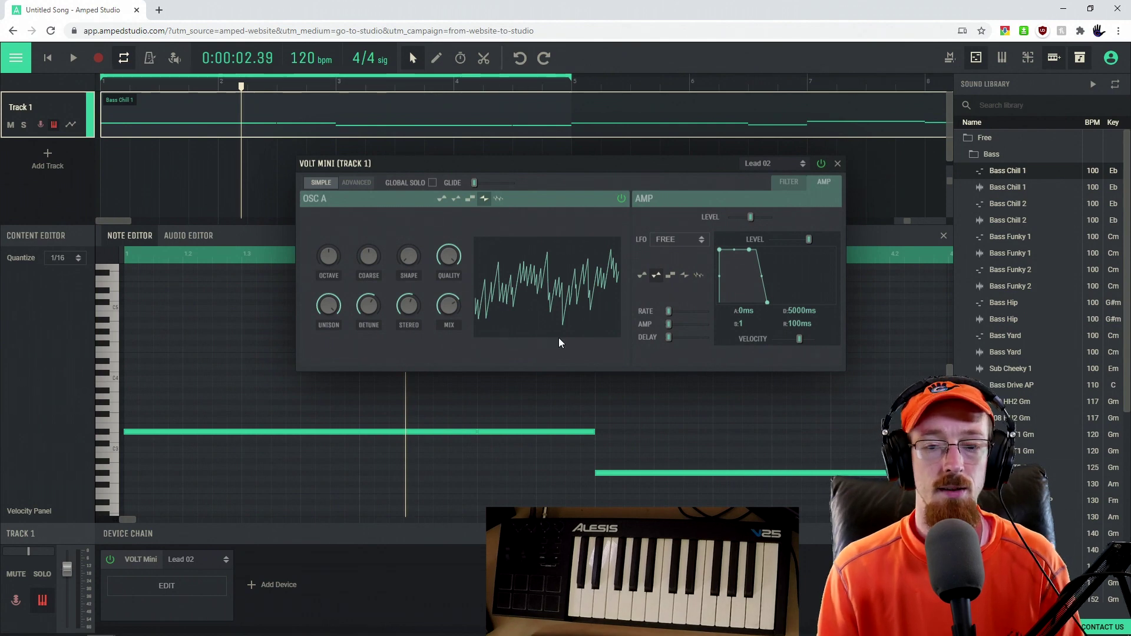
pyautogui.click(943, 235)
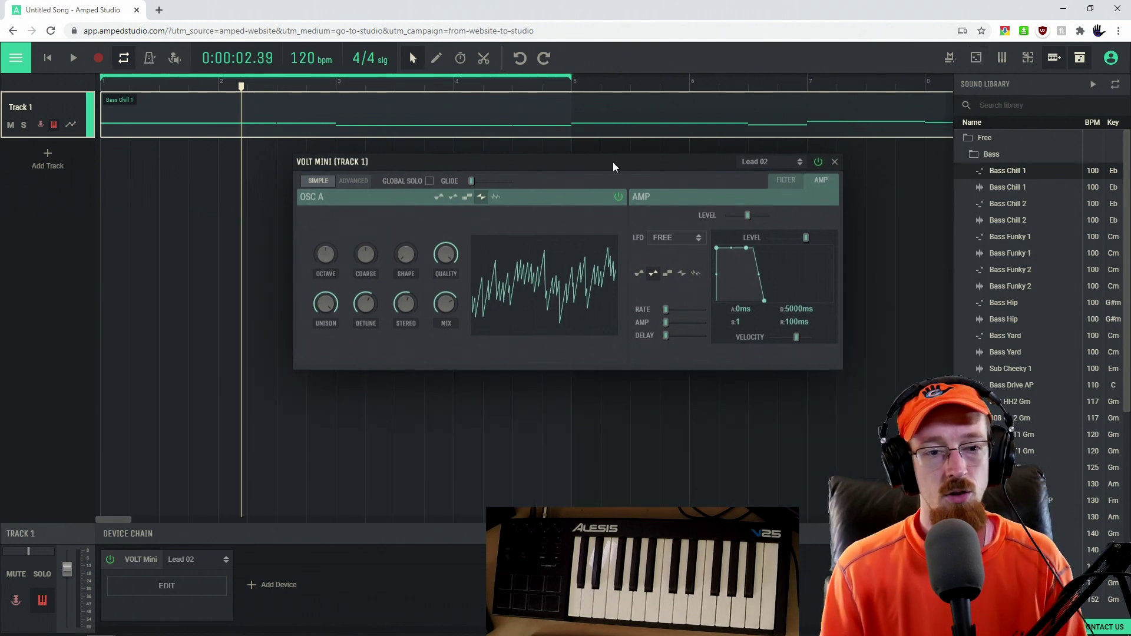
# Step: Lengthen the VOLT Mini amp envelope's attack to about 5344 ms and show the filter settings
pyautogui.moveTo(613, 161); pyautogui.dragTo(611, 157)
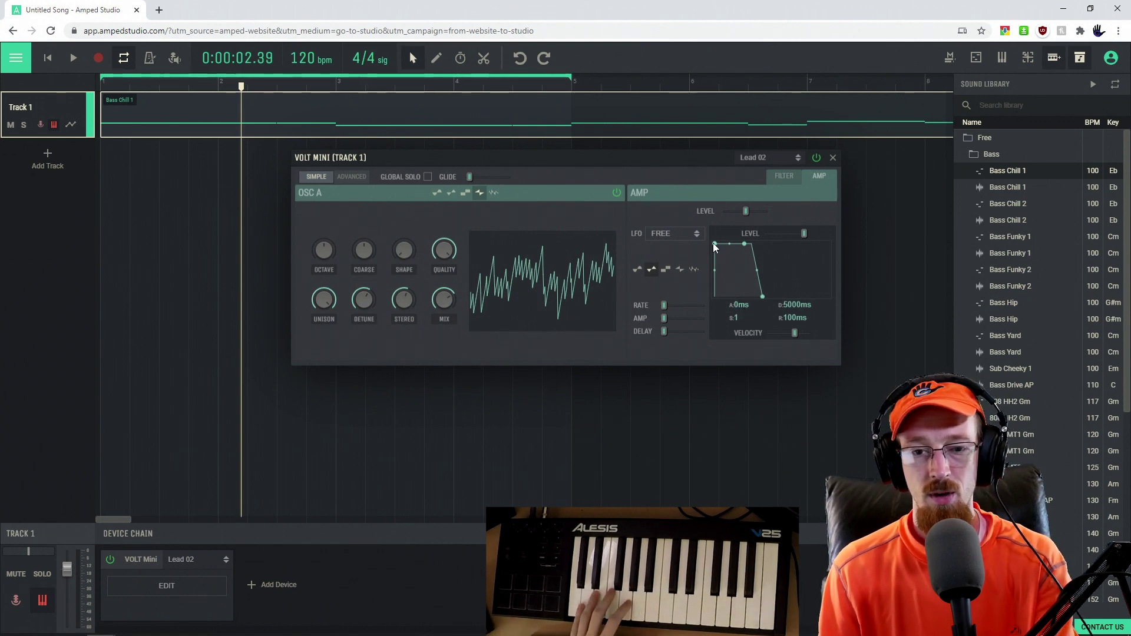
pyautogui.moveTo(716, 246); pyautogui.dragTo(745, 243)
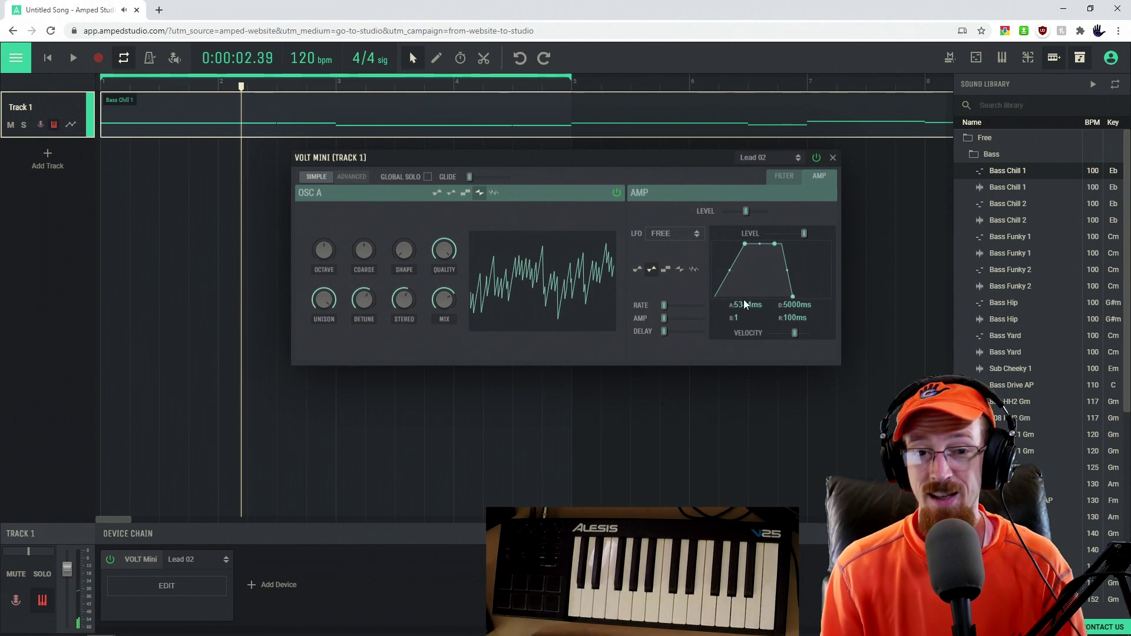
pyautogui.moveTo(433, 264)
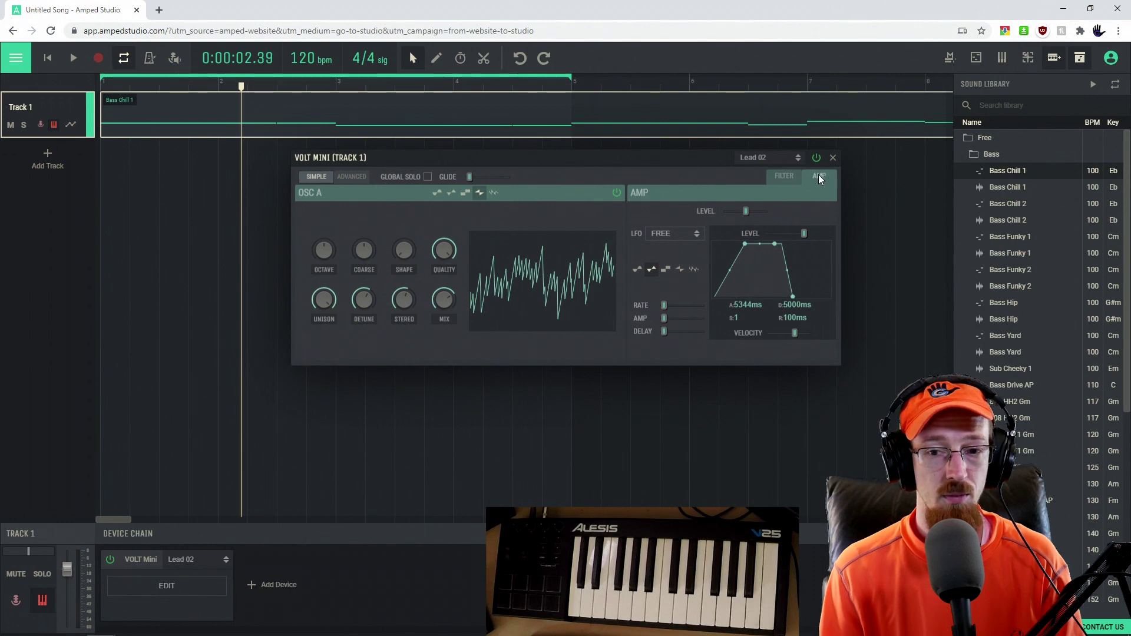
pyautogui.click(779, 175)
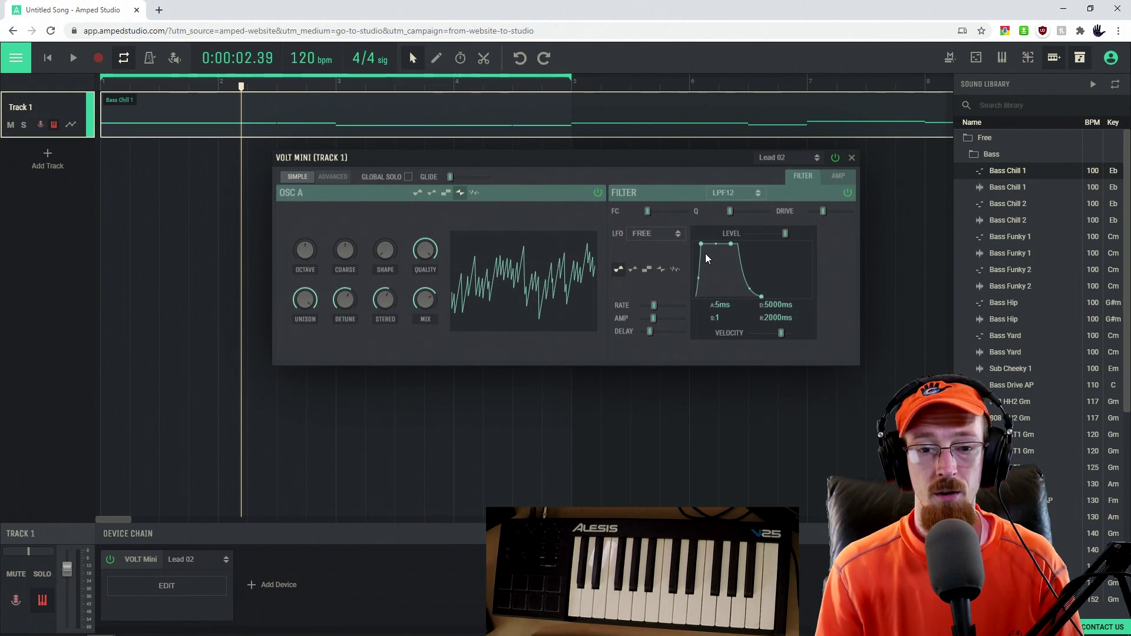
# Step: Check the filter type choices, load VOLT Mini's Bass 01 preset with the LPF12 filter, and sweep the filter's FC up to 1
pyautogui.click(726, 193)
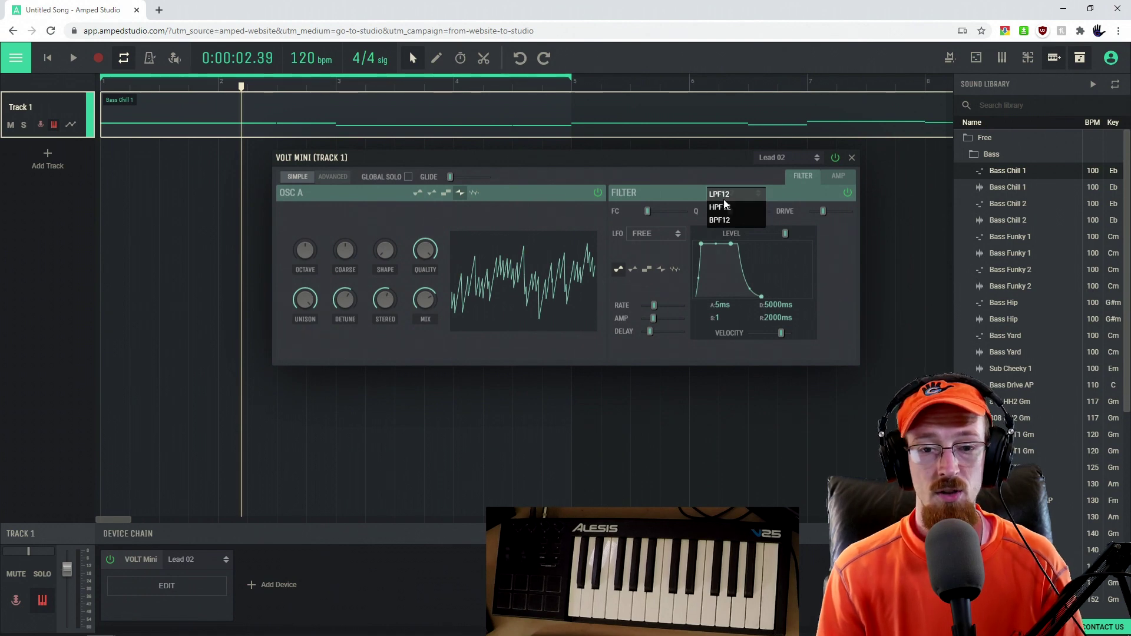
pyautogui.click(725, 200)
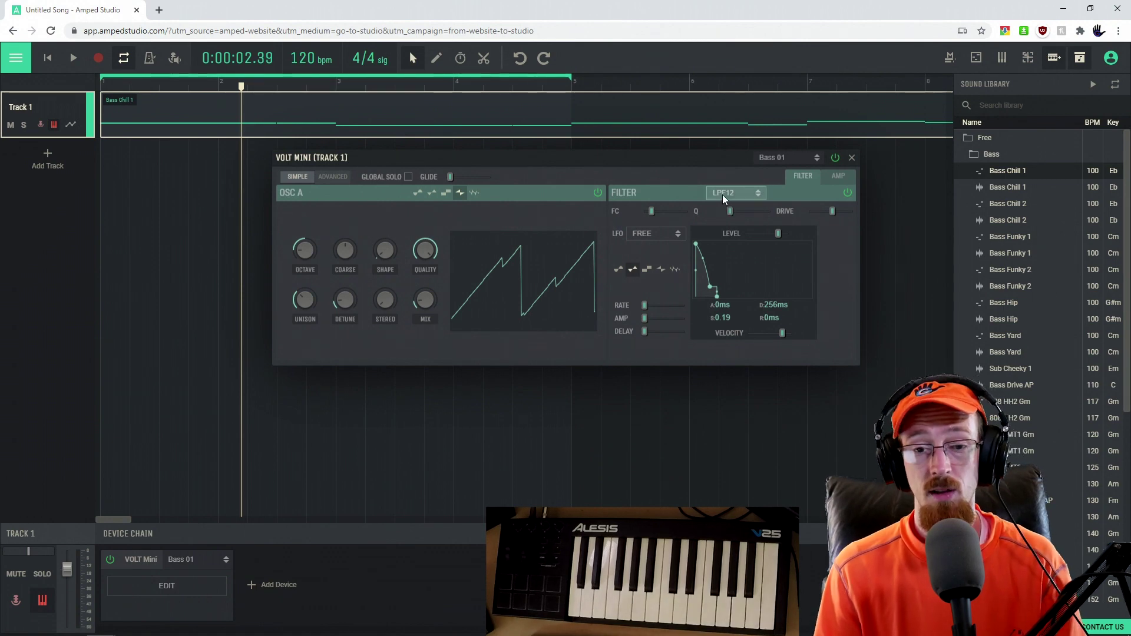
pyautogui.moveTo(617, 213)
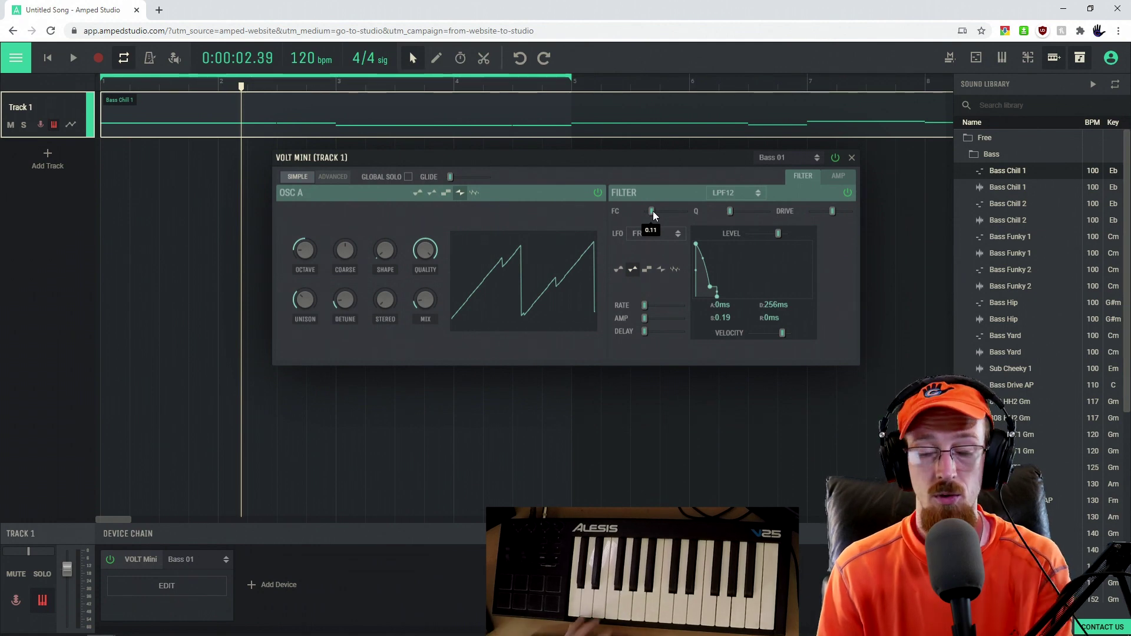
pyautogui.moveTo(653, 211); pyautogui.dragTo(684, 211)
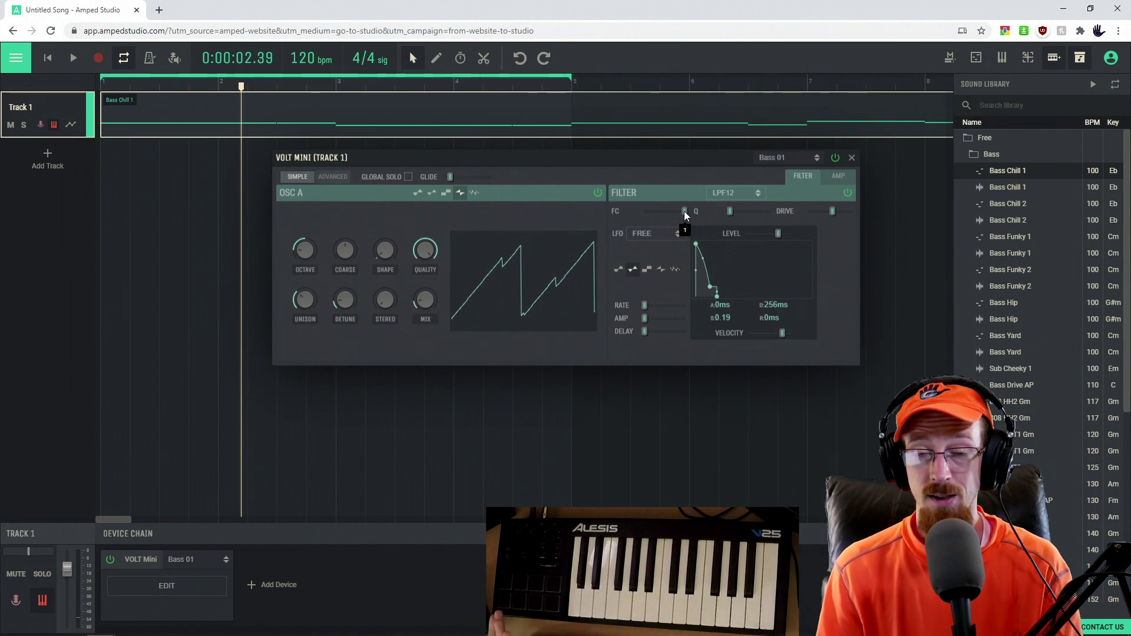
pyautogui.moveTo(684, 211); pyautogui.dragTo(680, 199)
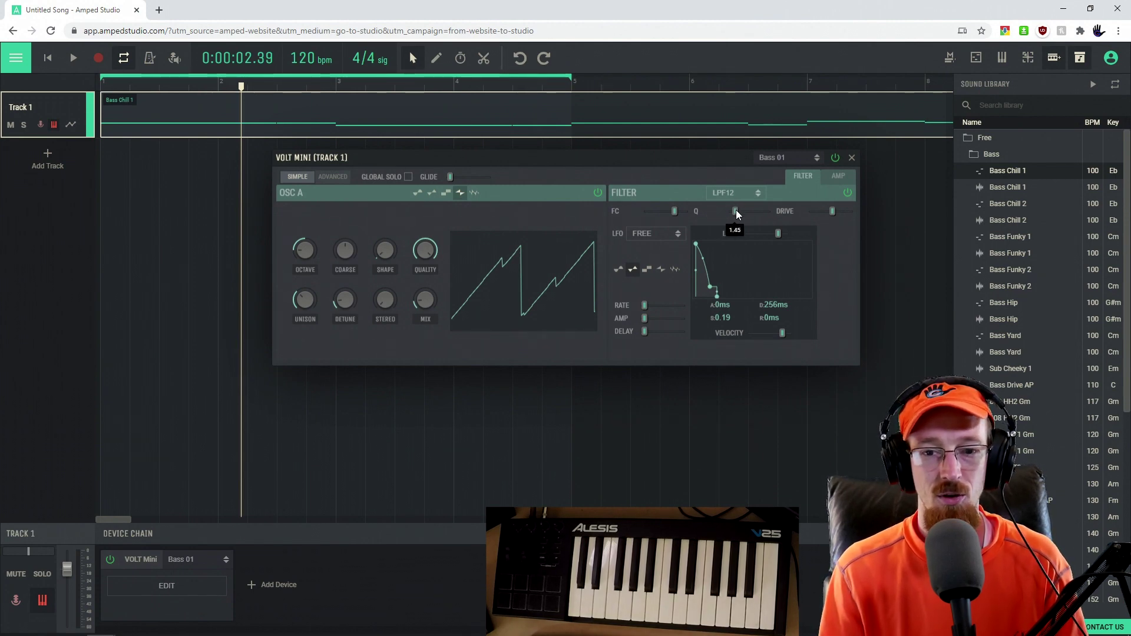
# Step: Try the filter with FC at about 0.27 and a raised Q, return Q to 0, and raise FC to maximum
pyautogui.moveTo(675, 219)
pyautogui.moveTo(674, 214); pyautogui.dragTo(656, 213)
pyautogui.moveTo(754, 214); pyautogui.dragTo(656, 212)
pyautogui.moveTo(658, 219)
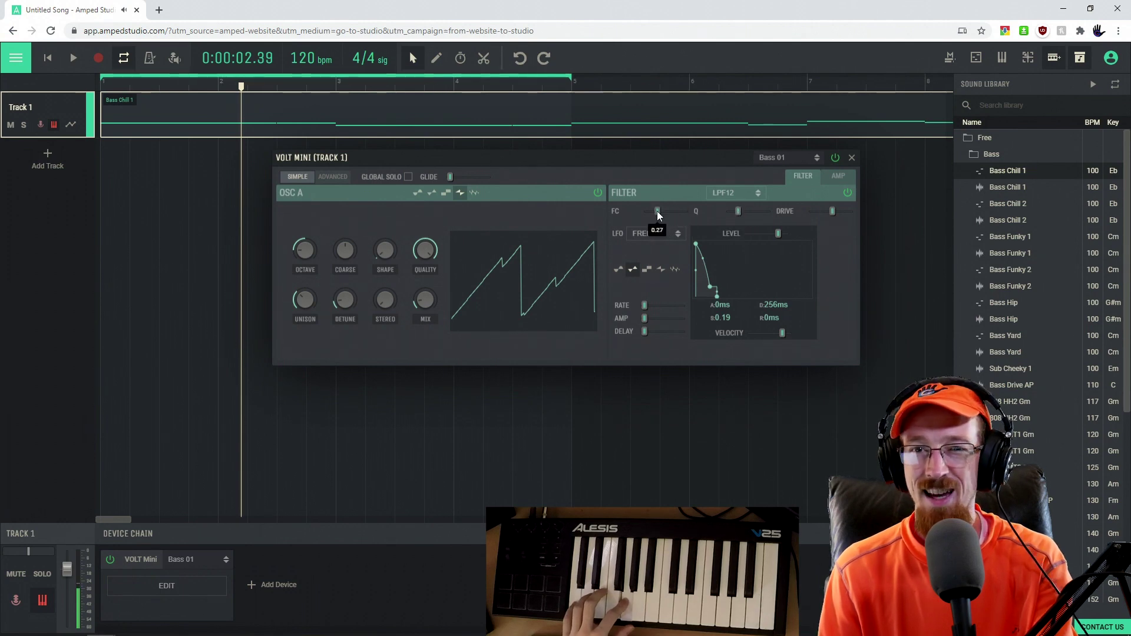
pyautogui.moveTo(738, 215)
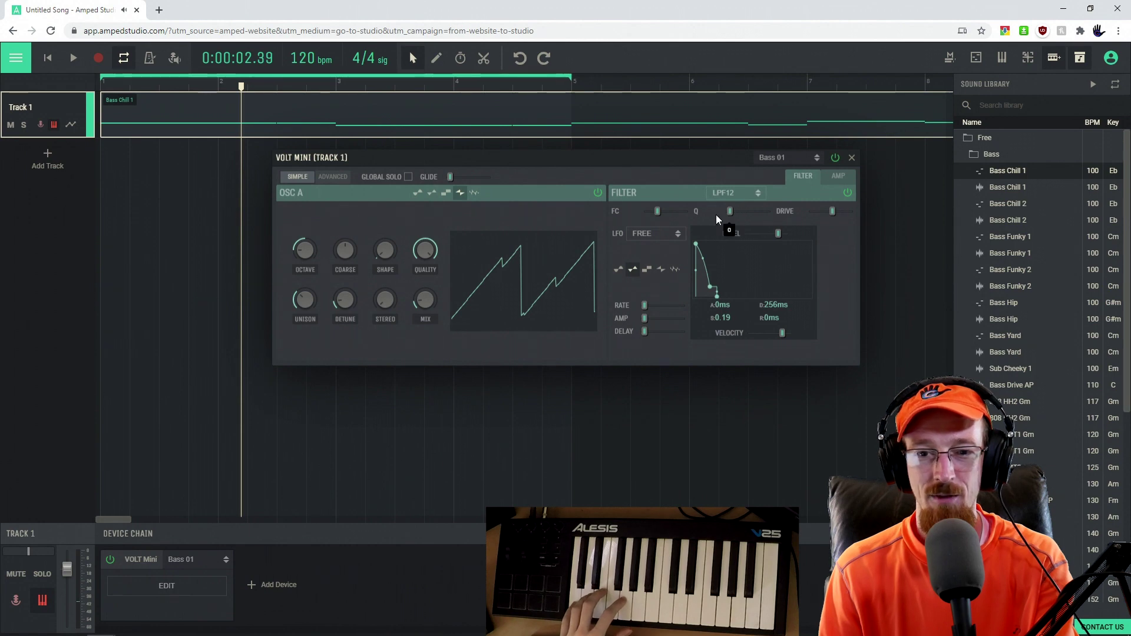
pyautogui.moveTo(656, 211); pyautogui.dragTo(678, 212)
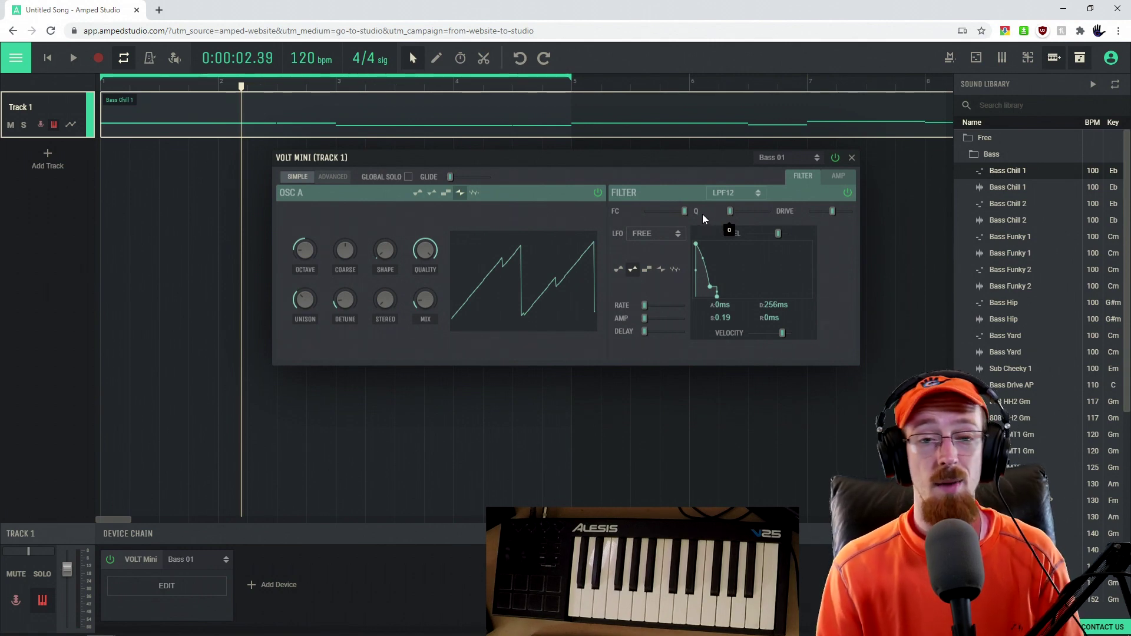
pyautogui.moveTo(650, 211)
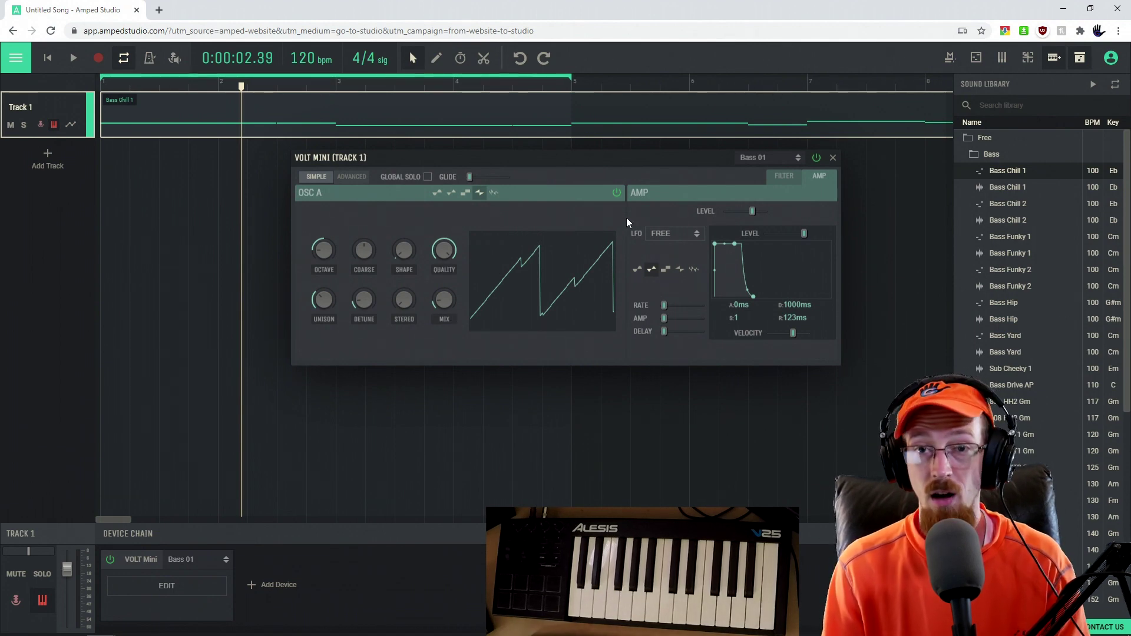
# Step: Compare VOLT Mini's filter and amp envelopes, look at the advanced oscillator controls, and return to the simple view
pyautogui.click(768, 178)
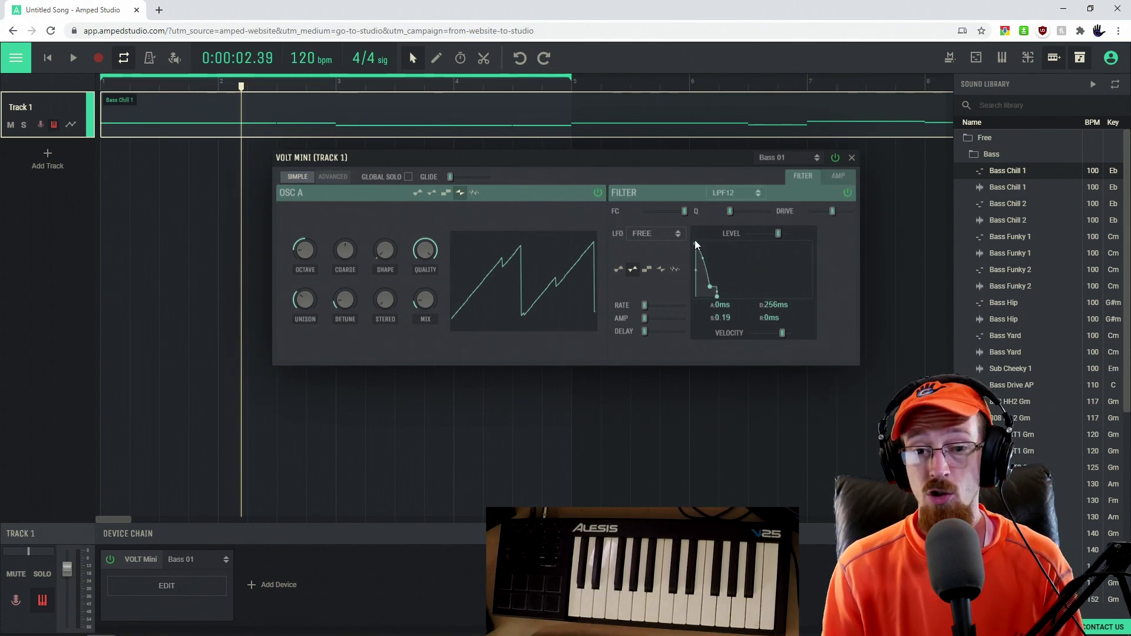
pyautogui.click(840, 179)
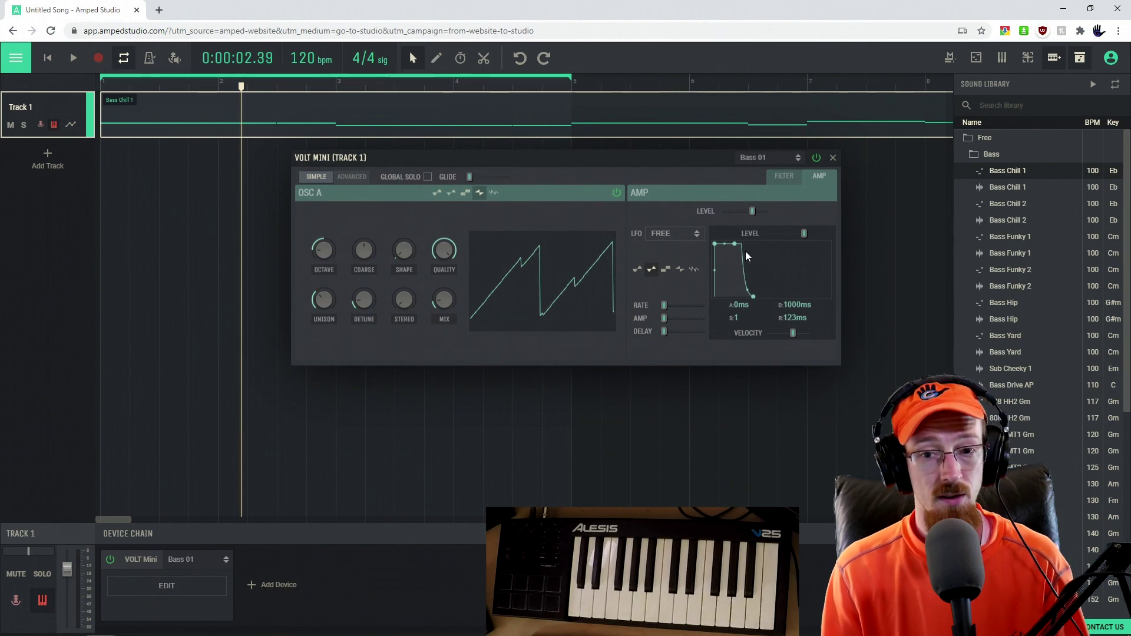
pyautogui.click(781, 177)
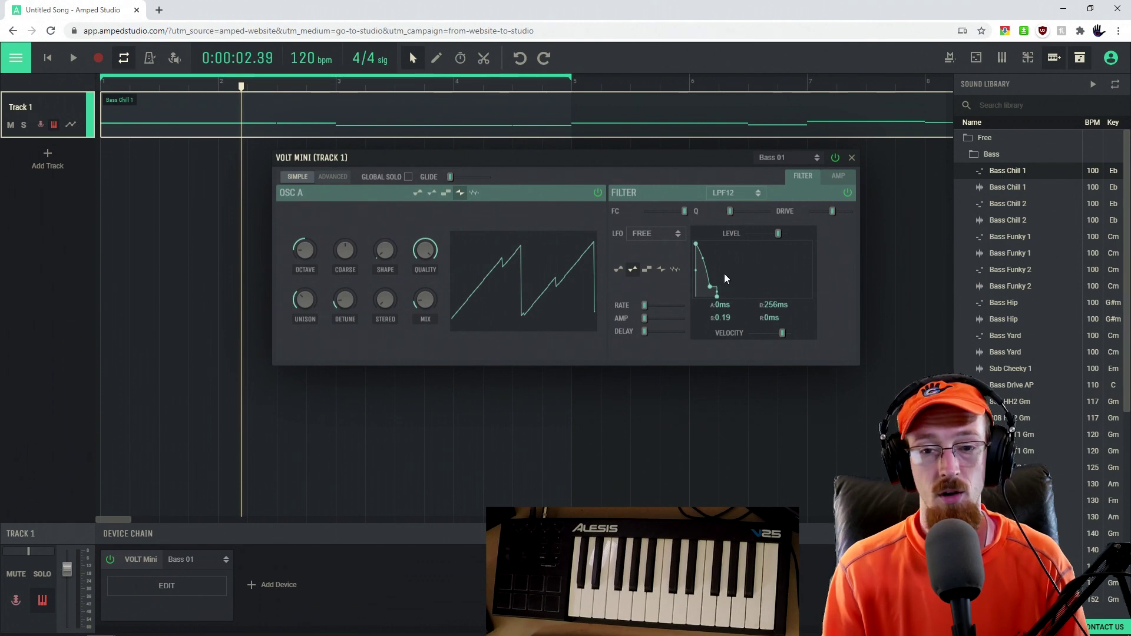
pyautogui.click(836, 174)
pyautogui.click(792, 177)
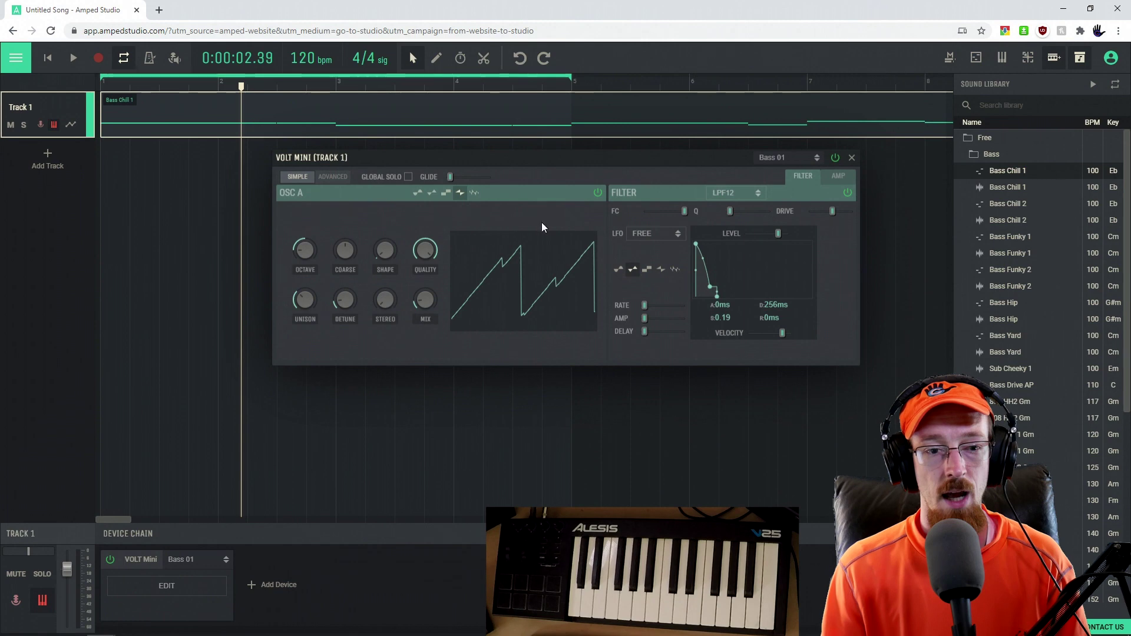
pyautogui.click(338, 177)
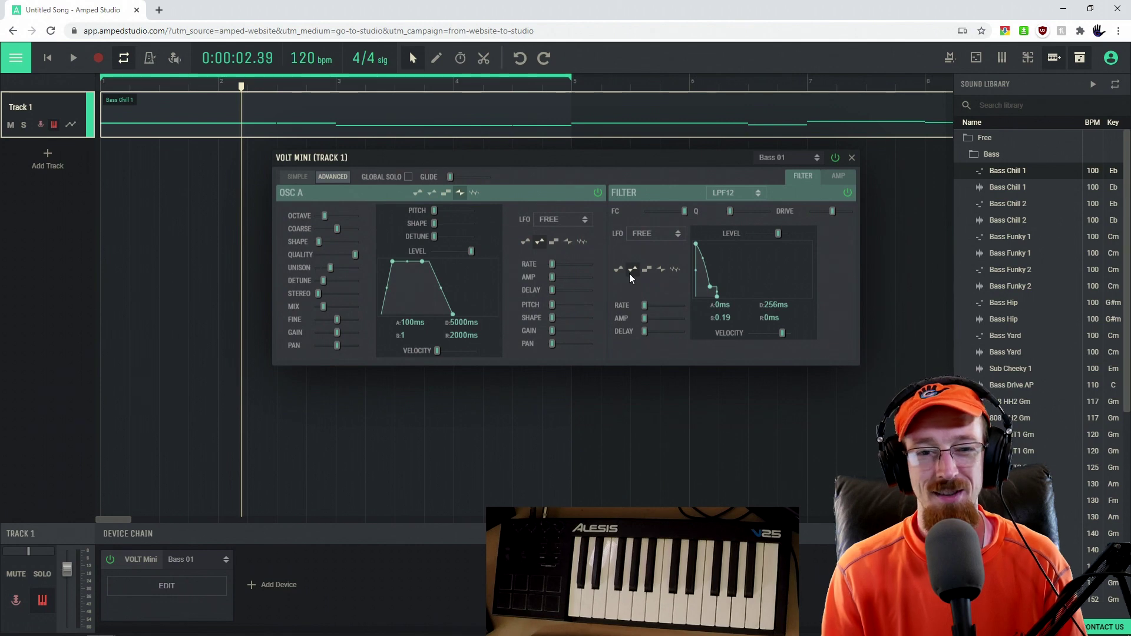
pyautogui.click(289, 176)
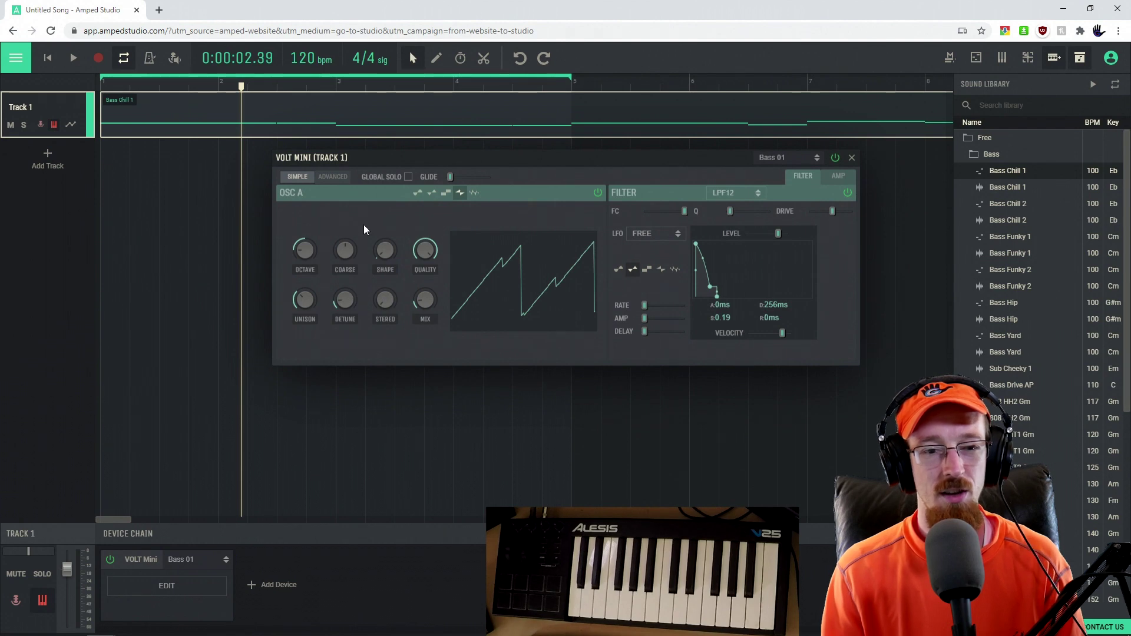
# Step: Try Osc A's unison at 5 and at its minimum while playing notes, and set it to 7
pyautogui.moveTo(314, 239)
pyautogui.moveTo(306, 301)
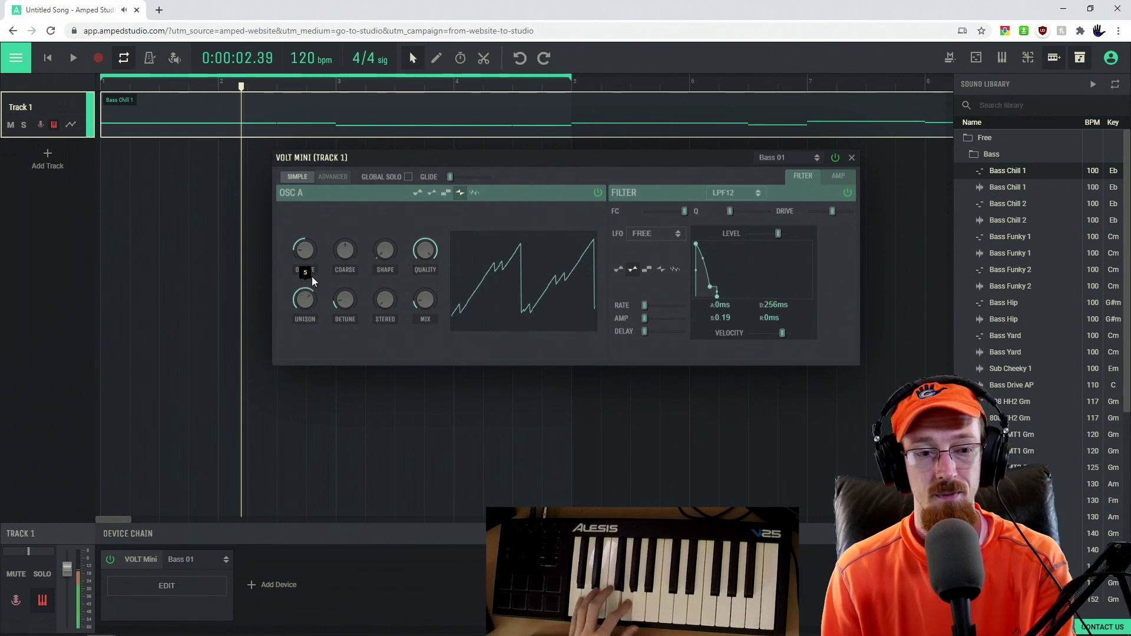
pyautogui.moveTo(312, 262)
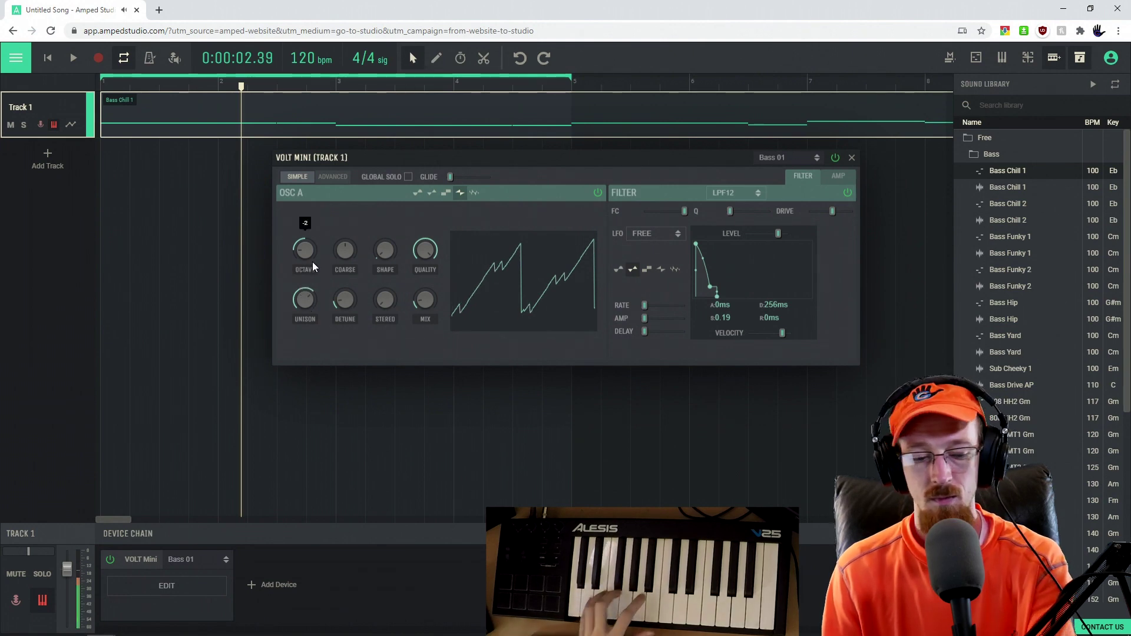
pyautogui.moveTo(308, 301); pyautogui.dragTo(303, 392)
pyautogui.moveTo(341, 323)
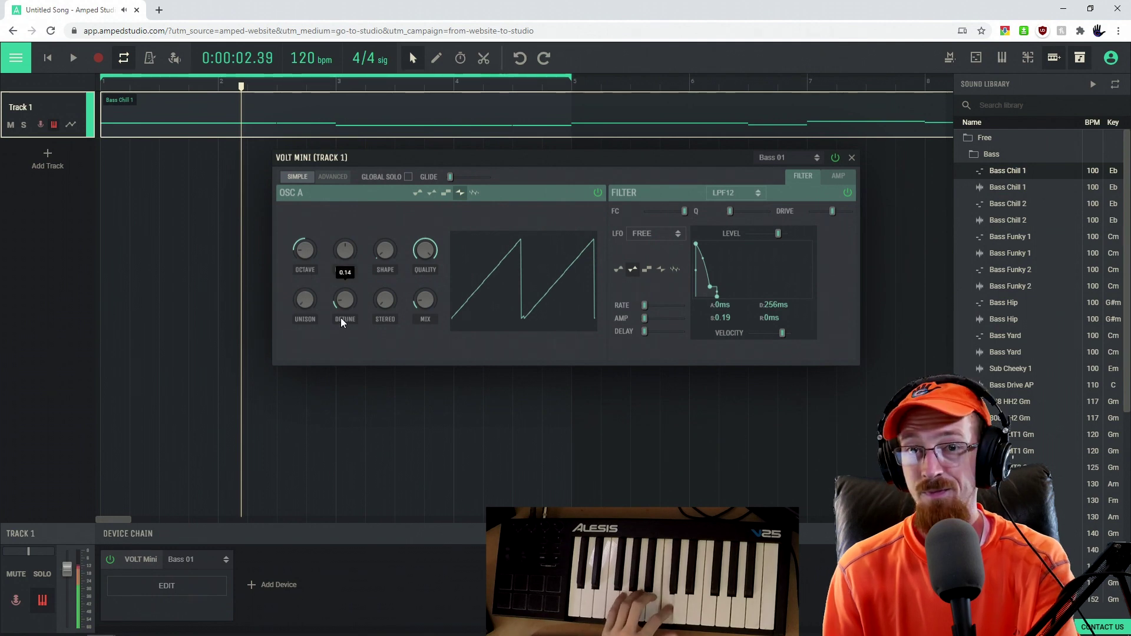
pyautogui.moveTo(303, 298); pyautogui.dragTo(316, 178)
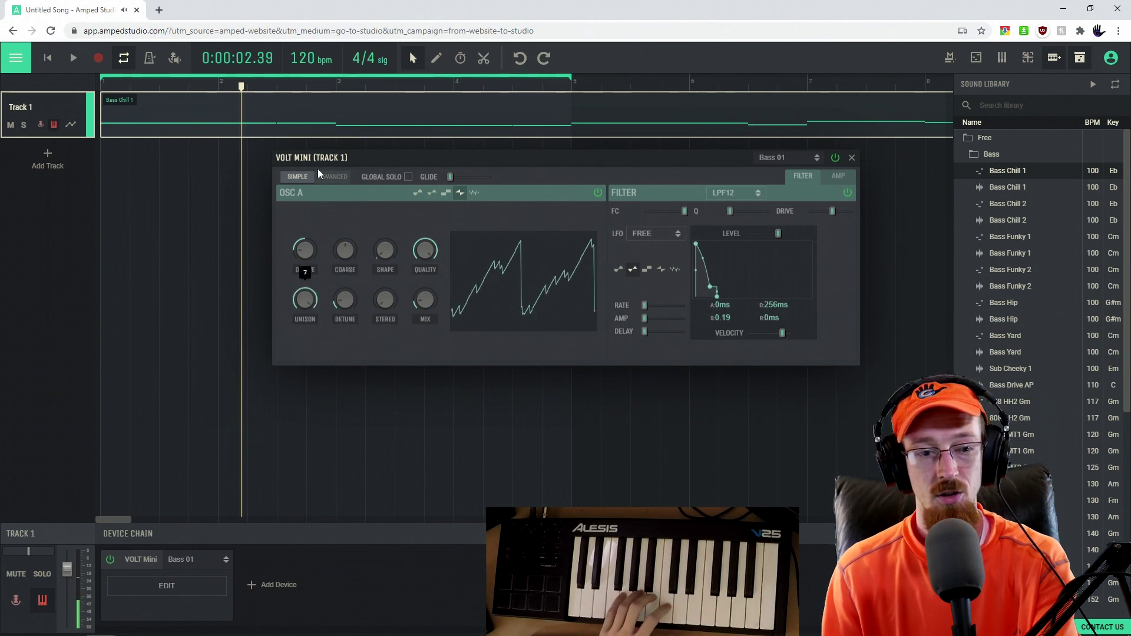
pyautogui.moveTo(313, 323)
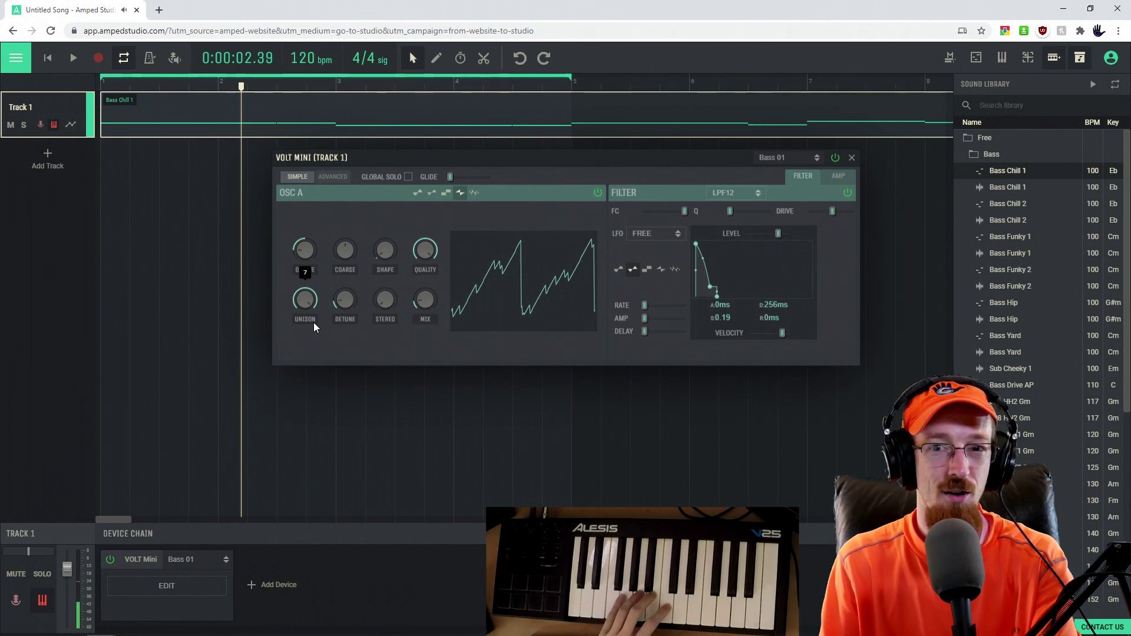
# Step: Raise Osc A's detune to 0.47, settle it at 0.36, and try the octave at -1 before restoring it to -2
pyautogui.moveTo(348, 298)
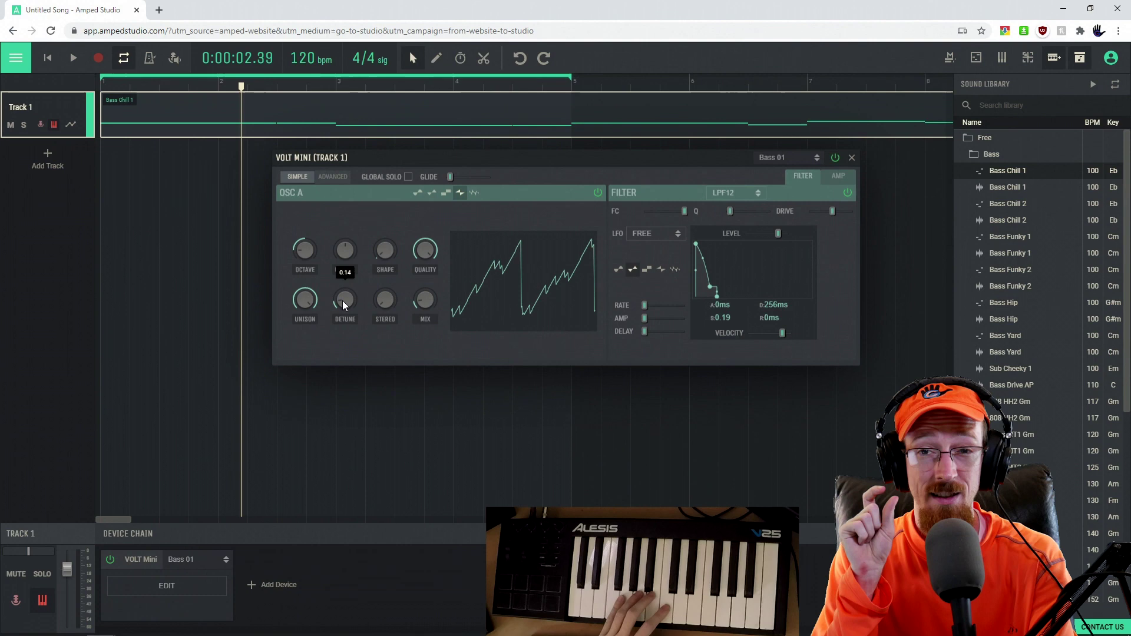
pyautogui.moveTo(342, 300); pyautogui.dragTo(341, 262)
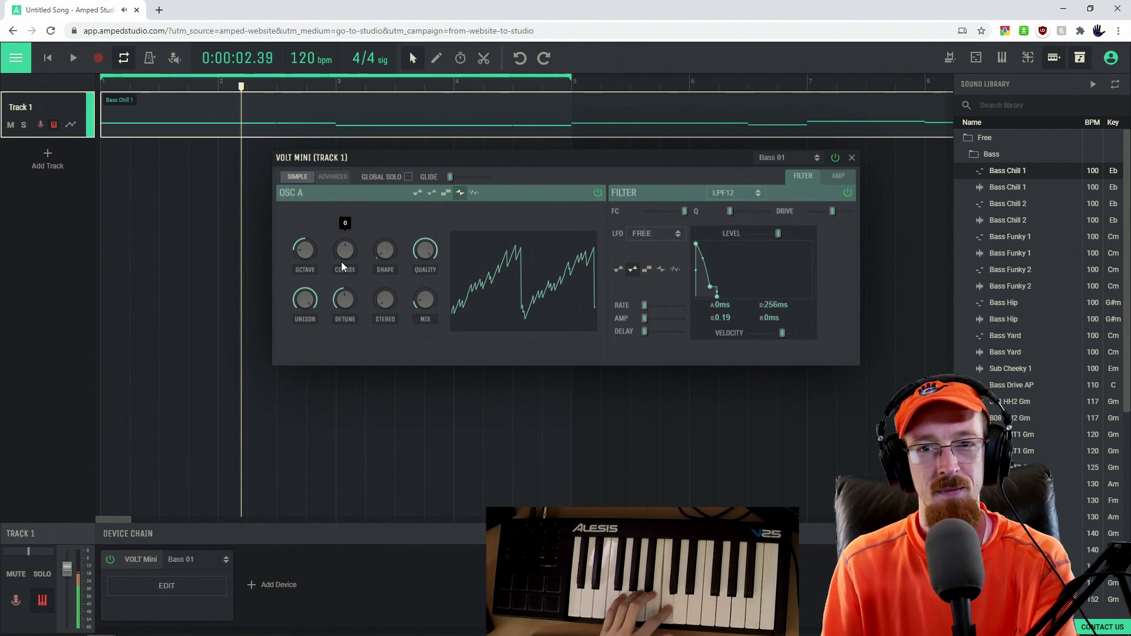
pyautogui.moveTo(338, 310)
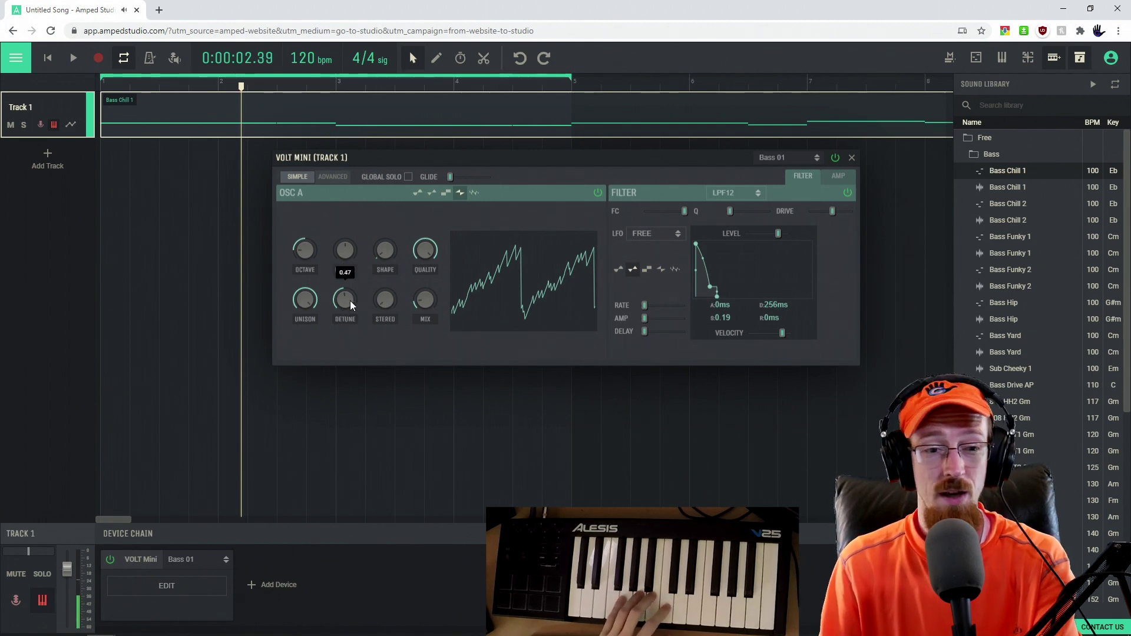
pyautogui.moveTo(343, 320); pyautogui.dragTo(341, 322)
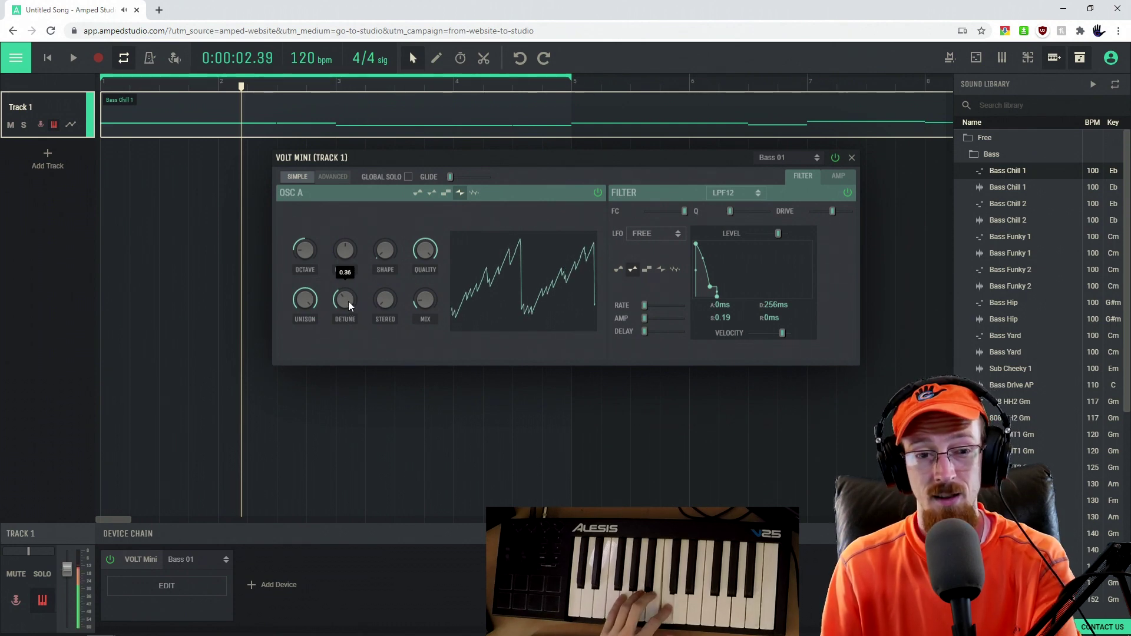
pyautogui.moveTo(311, 260)
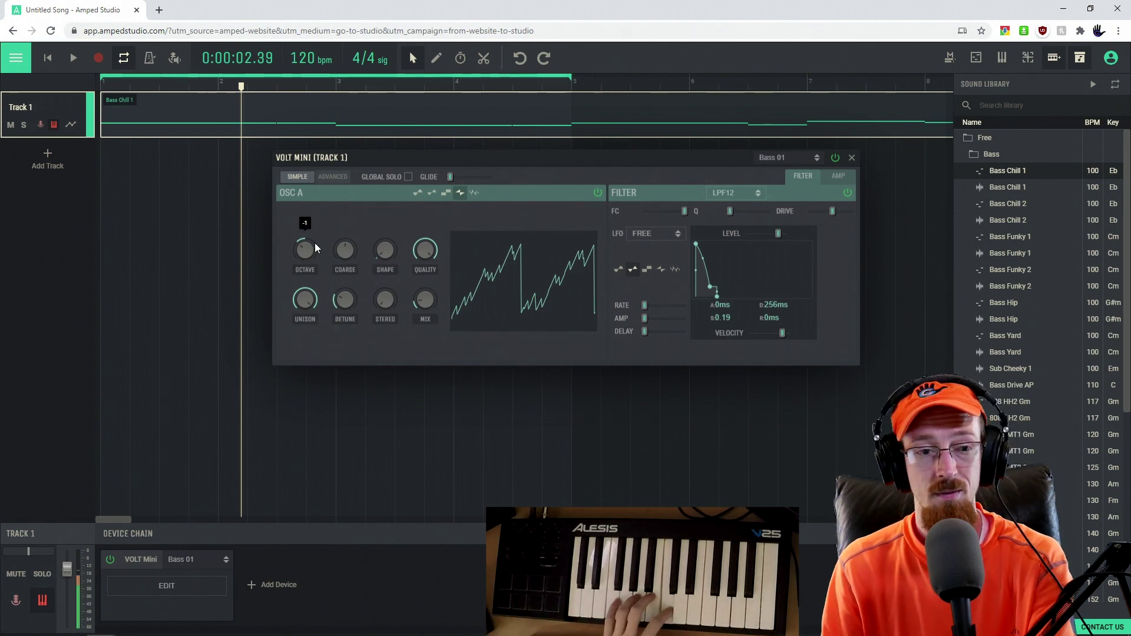
pyautogui.moveTo(301, 250); pyautogui.dragTo(302, 236)
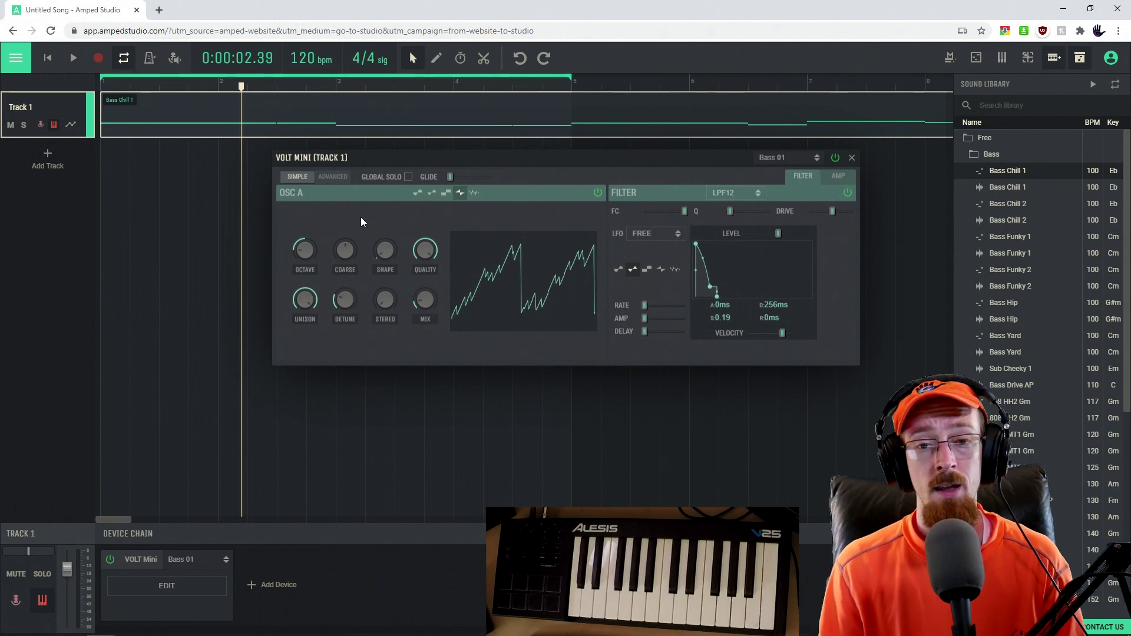
# Step: Cycle Osc A through its five waveforms and select the sine wave
pyautogui.click(417, 193)
pyautogui.click(433, 192)
pyautogui.click(446, 192)
pyautogui.click(460, 192)
pyautogui.click(475, 192)
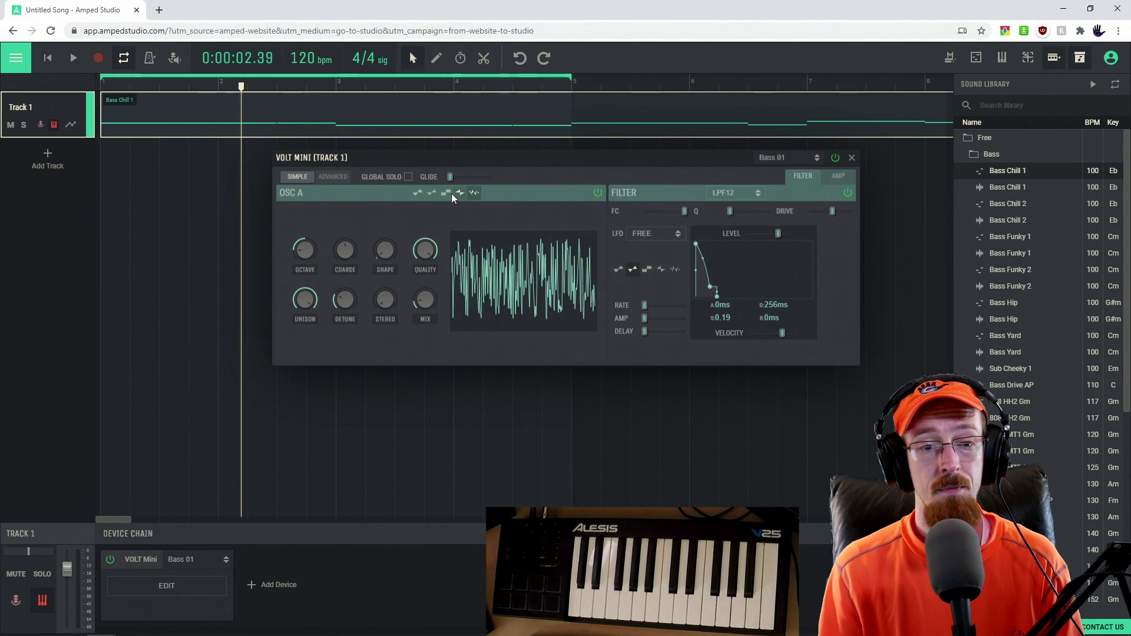
pyautogui.click(417, 192)
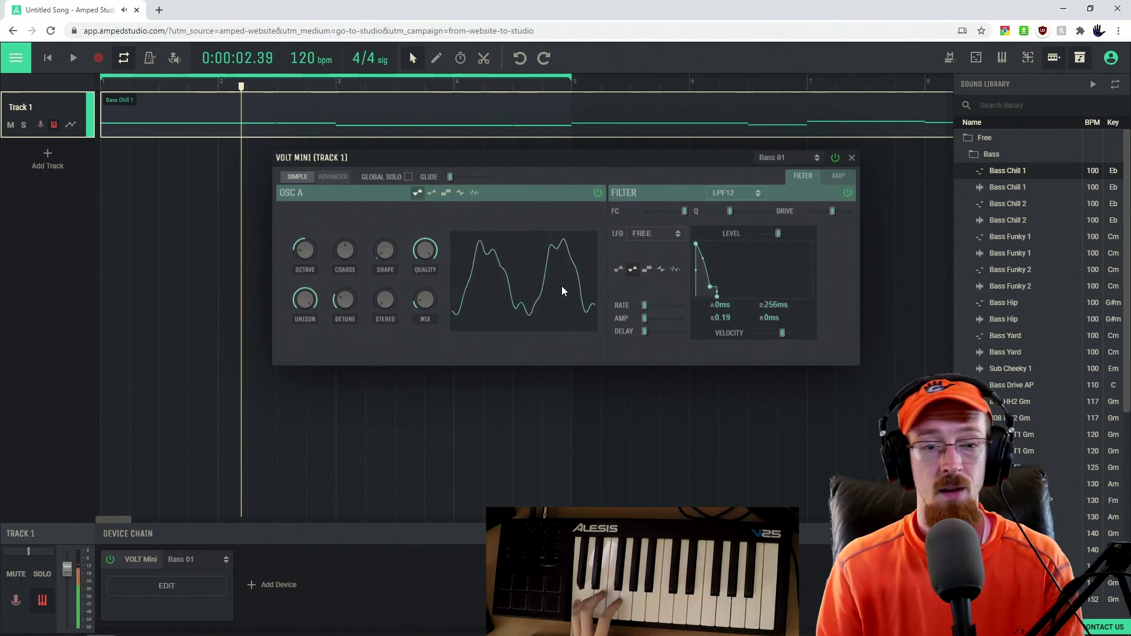
# Step: Close VOLT Mini, add the VOLT instrument to Track 1's device chain, and move its window up so all controls are visible
pyautogui.click(851, 158)
pyautogui.click(265, 586)
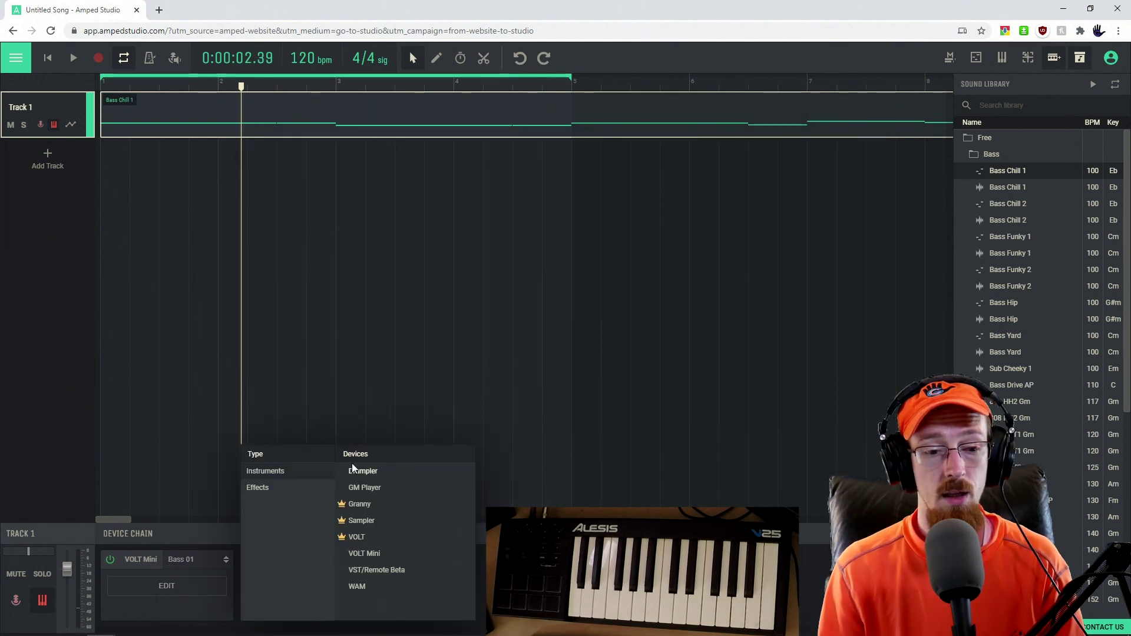
pyautogui.click(356, 537)
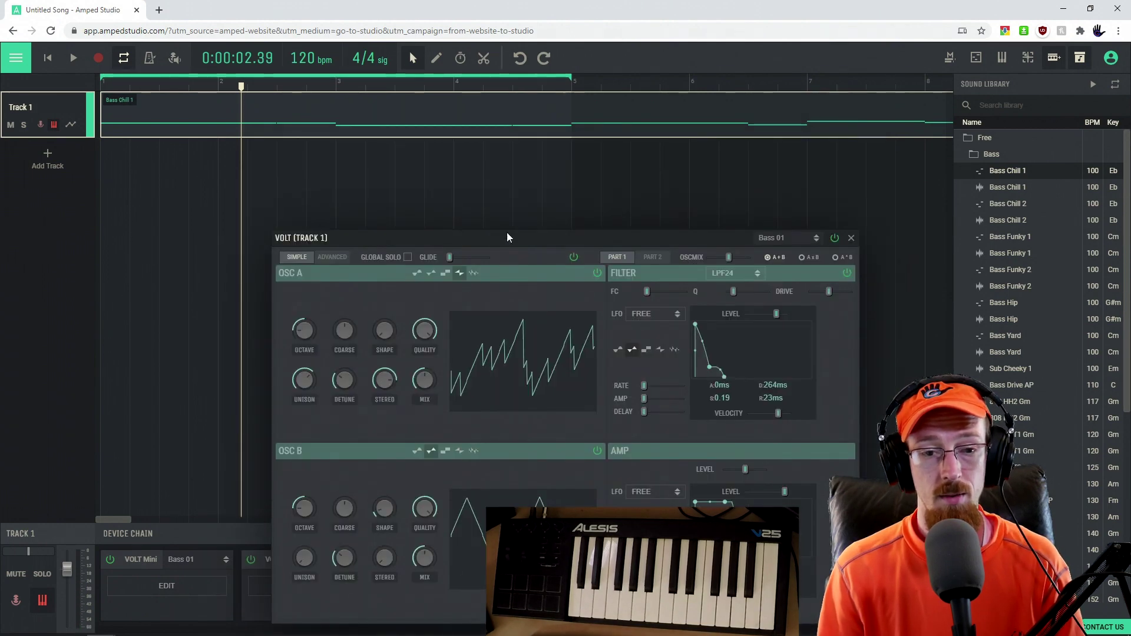
pyautogui.moveTo(504, 237); pyautogui.dragTo(508, 118)
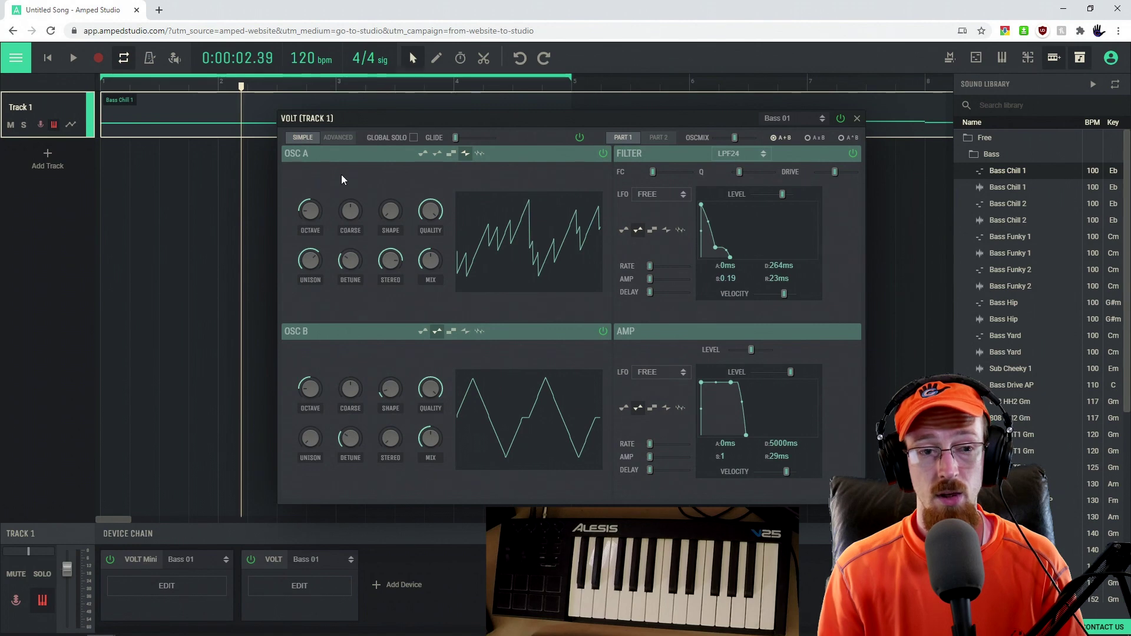
# Step: Look at VOLT's Part 2 controls, return to Part 1, and show its advanced oscillator settings
pyautogui.moveTo(306, 203)
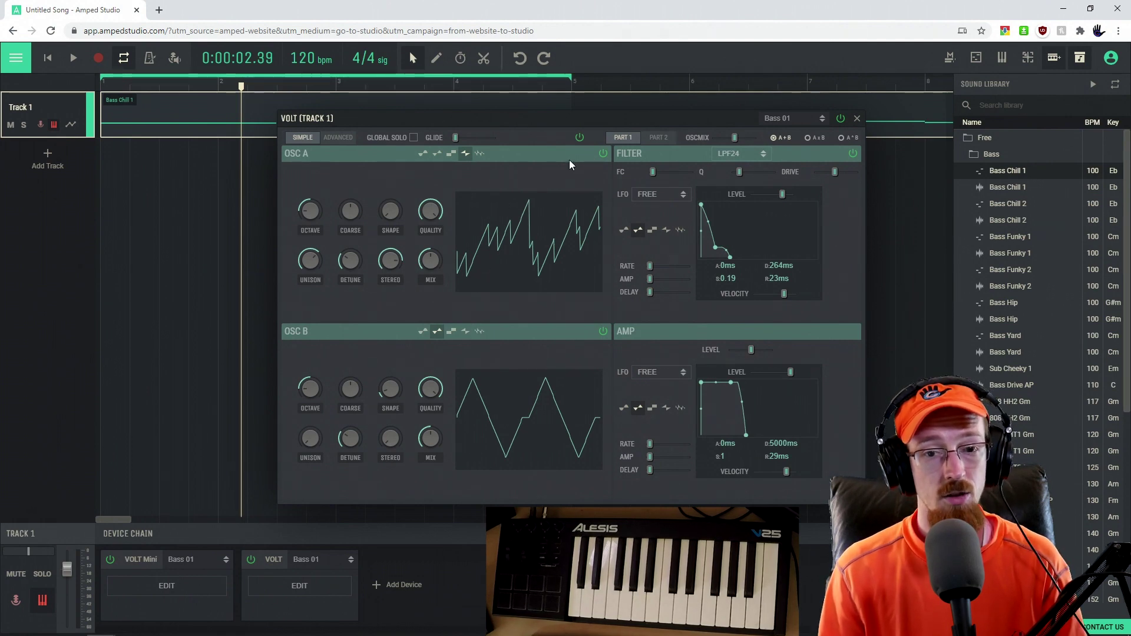
pyautogui.click(658, 137)
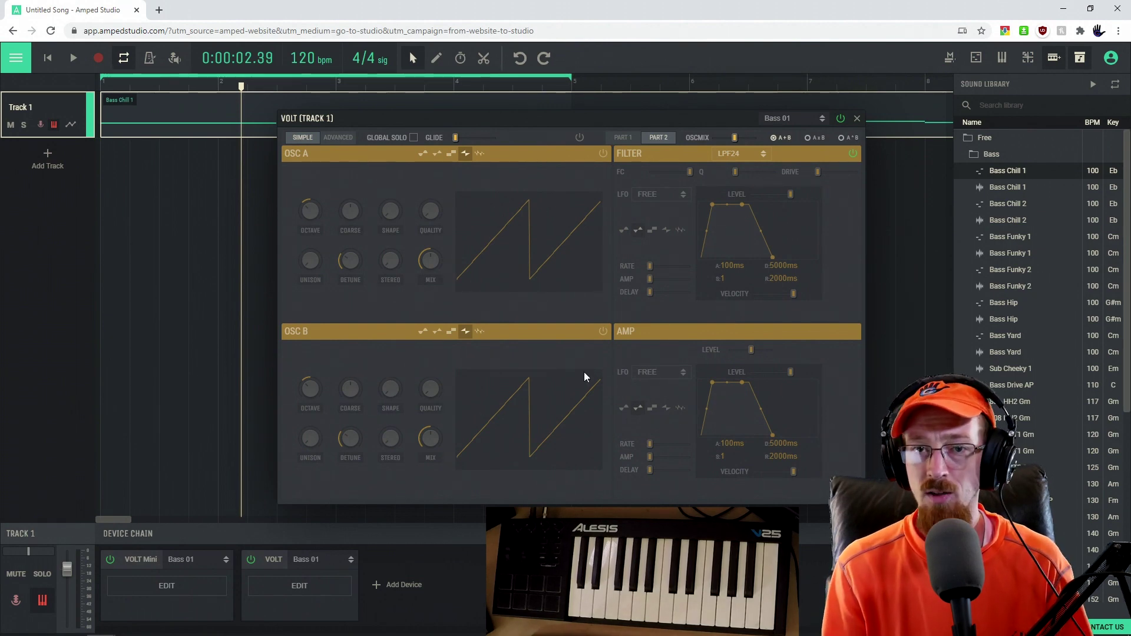
pyautogui.click(624, 138)
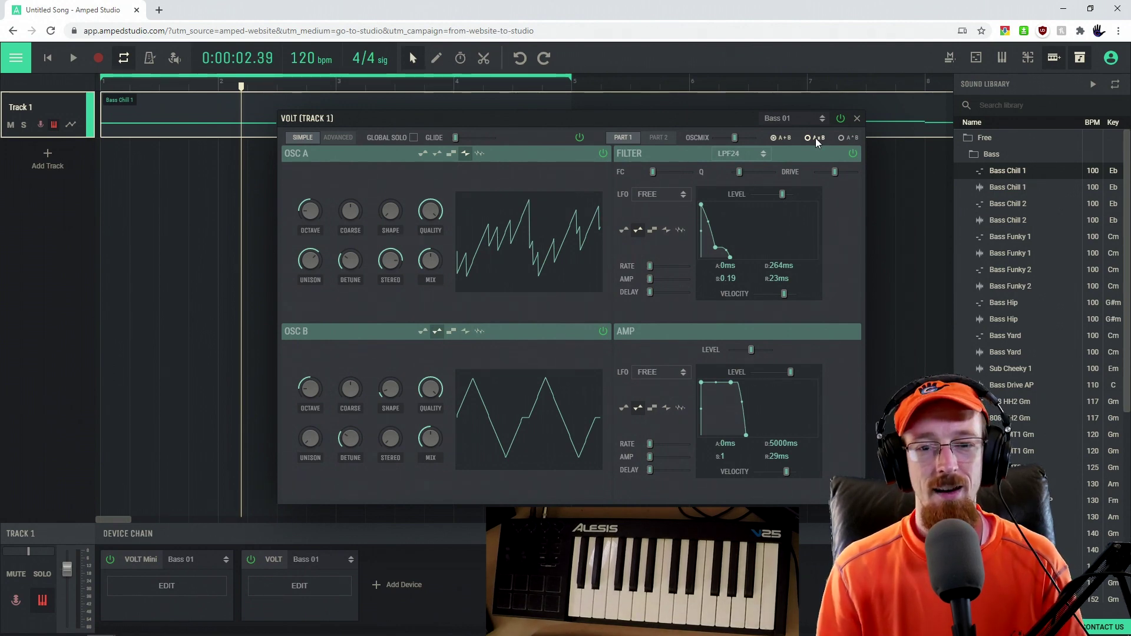
pyautogui.click(342, 140)
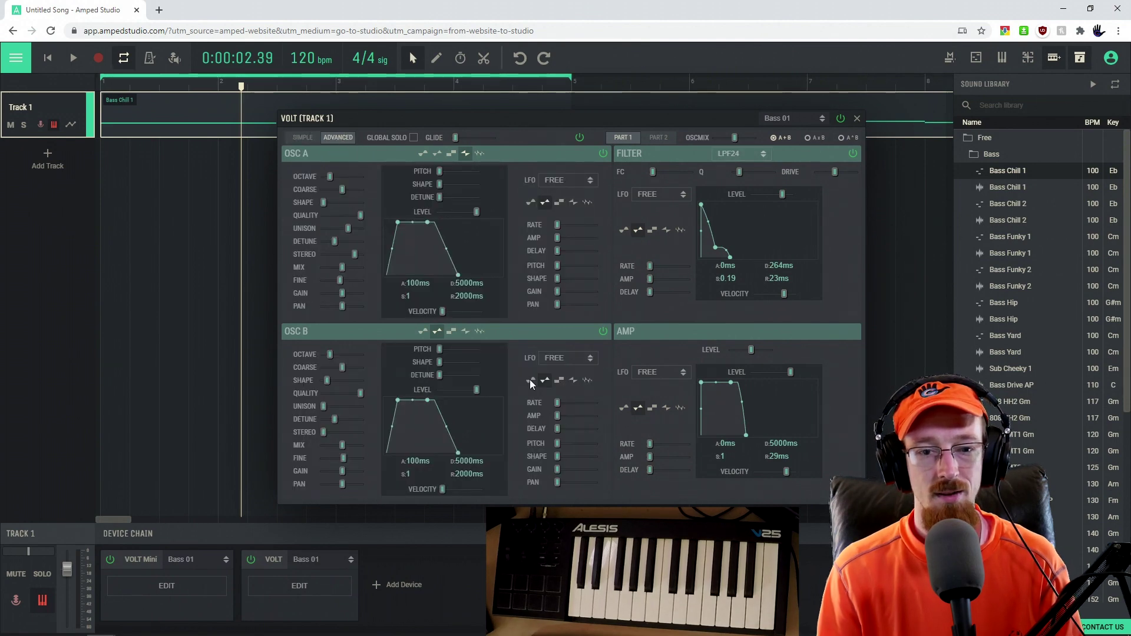
# Step: Return VOLT to its simple view and look at the available filter types without changing the selection
pyautogui.click(301, 139)
pyautogui.click(738, 155)
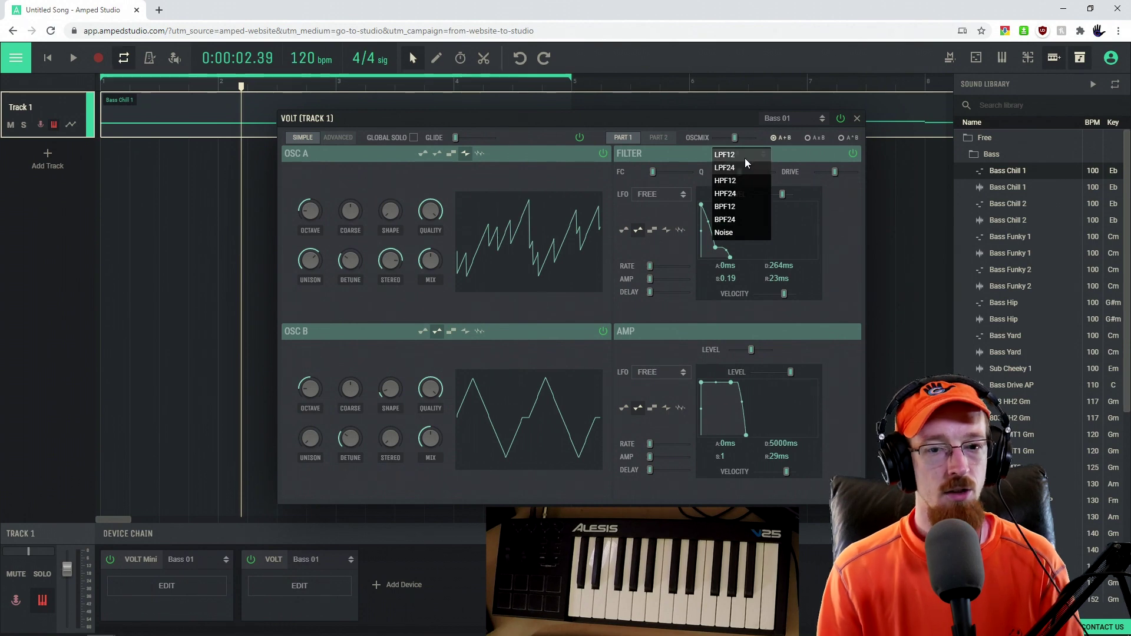
pyautogui.click(526, 136)
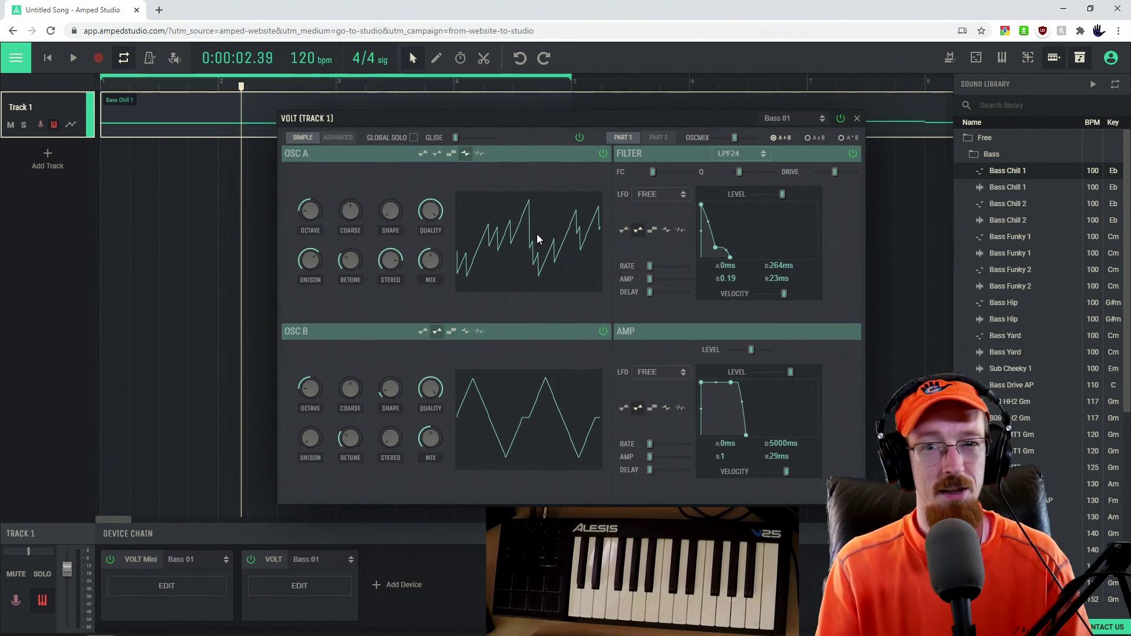
# Step: Look at VOLT Mini in front of the full VOLT for comparison, and close both synth windows
pyautogui.click(159, 579)
pyautogui.moveTo(410, 176); pyautogui.dragTo(365, 175)
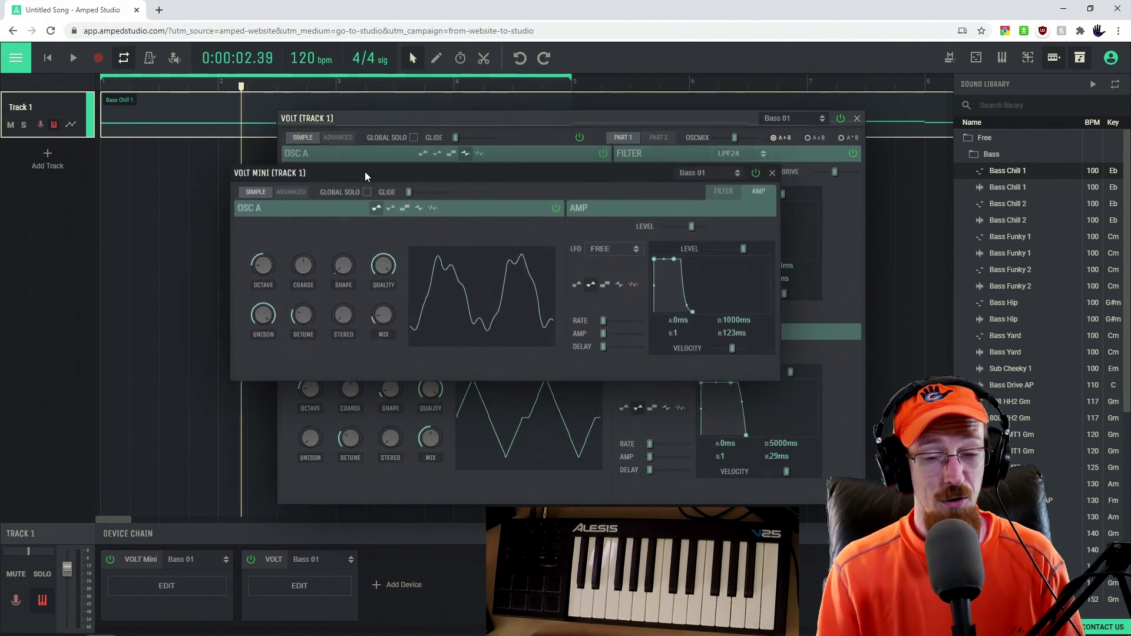
pyautogui.click(772, 173)
pyautogui.moveTo(521, 115)
pyautogui.mouseDown()
pyautogui.moveTo(533, 118)
pyautogui.moveTo(527, 109)
pyautogui.mouseUp()
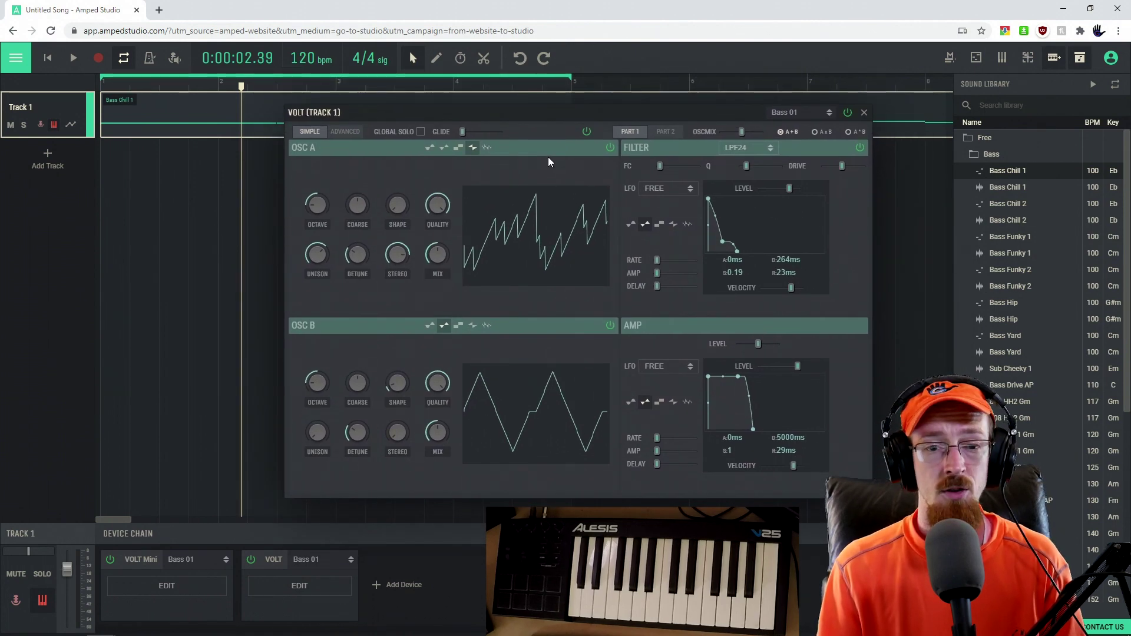
pyautogui.click(865, 114)
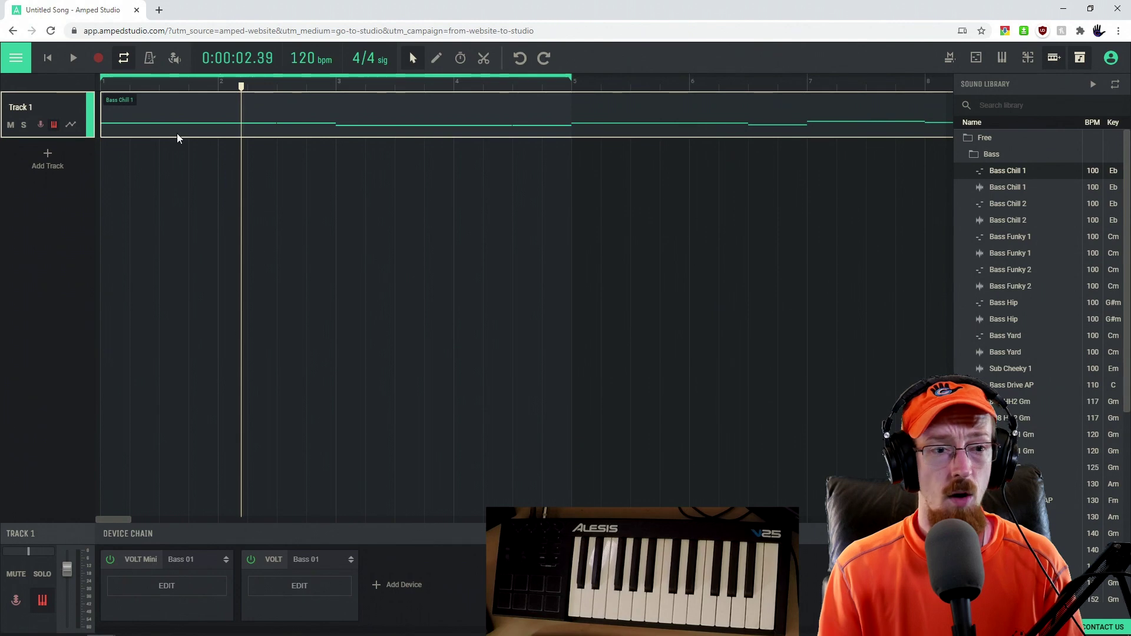
# Step: Delete the Bass Chill 1 region from Track 1 and remove VOLT Mini from its device chain
pyautogui.press('Delete')
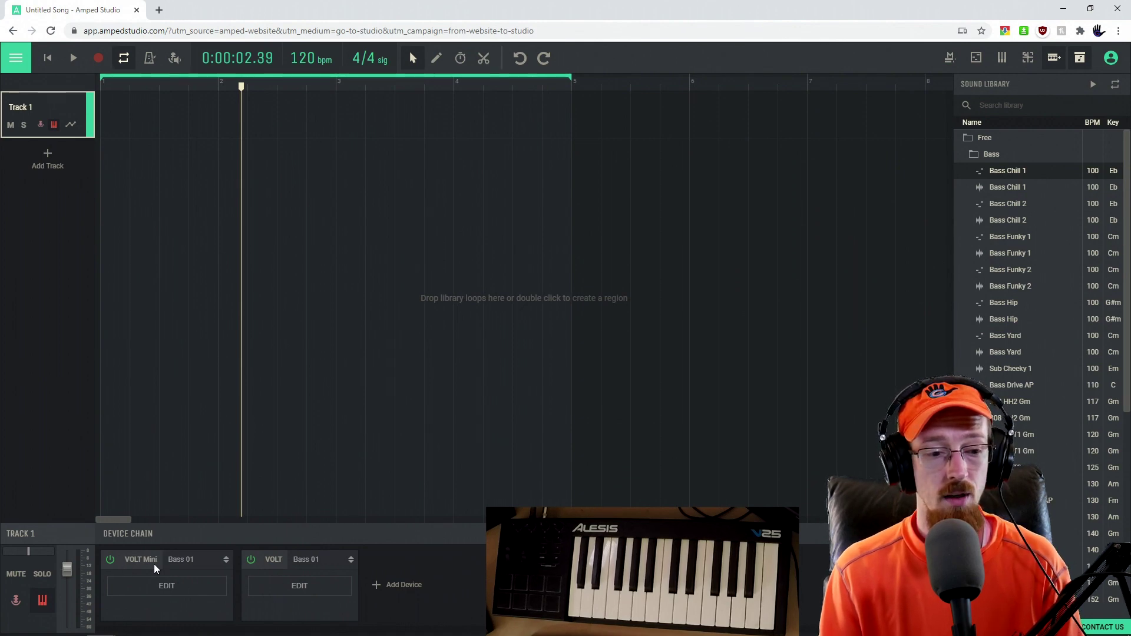
pyautogui.click(133, 567)
pyautogui.press('Delete')
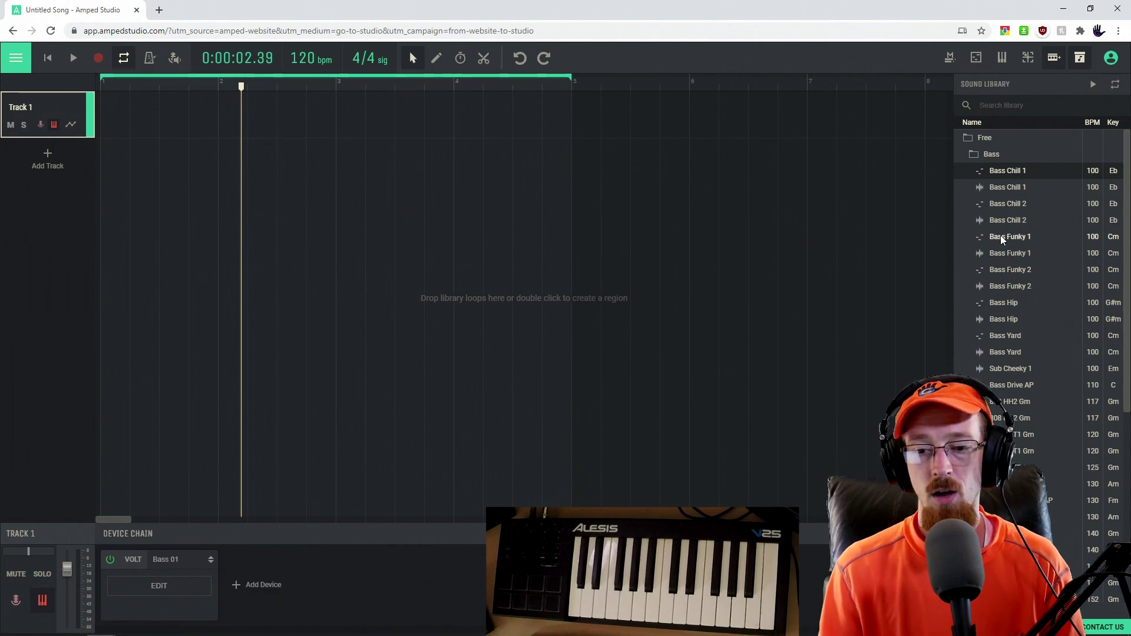
# Step: Place the Piano 1 Kit05 loop from Construction Kits, Kit 05, at the start of Track 1 and set the playhead to the beginning
pyautogui.scroll(-3, 1000, 235)
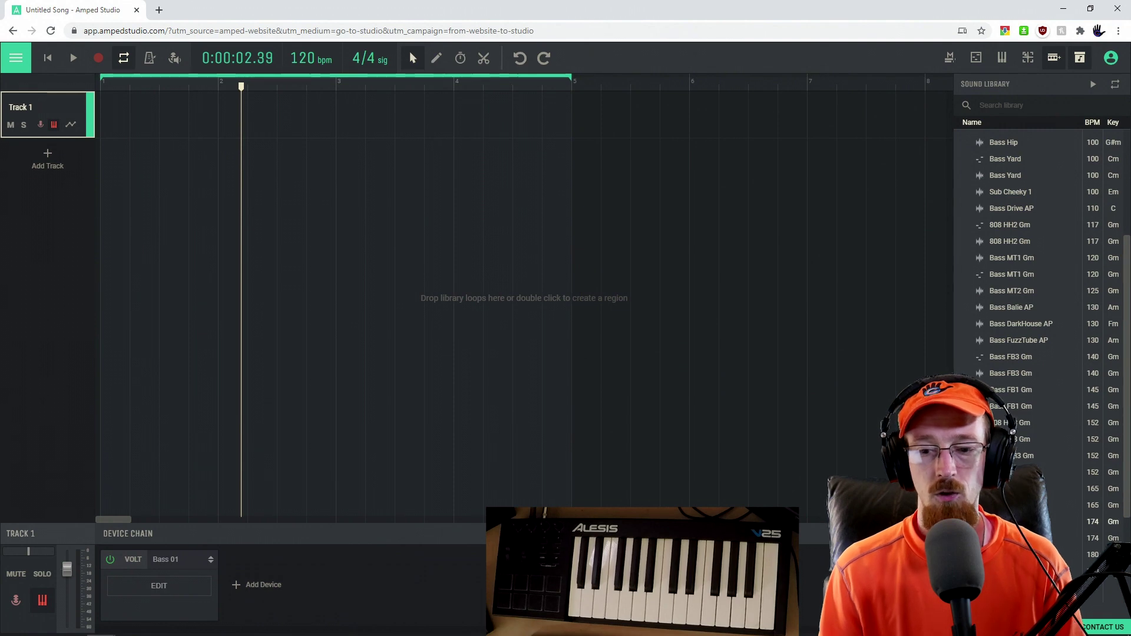
pyautogui.scroll(3, 1019, 365)
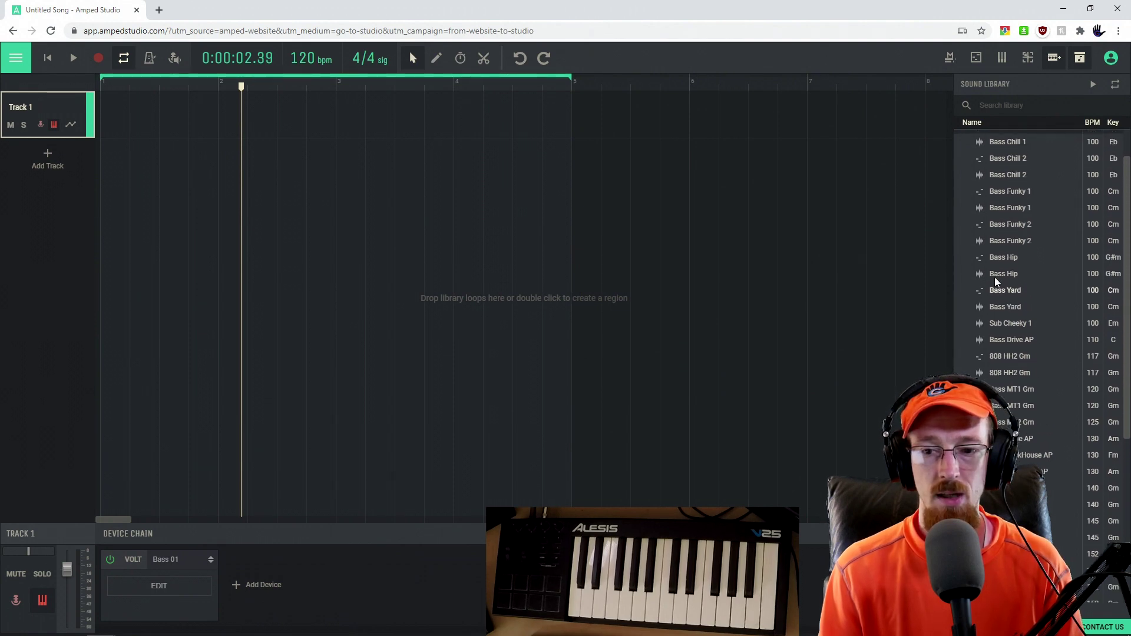
pyautogui.click(990, 153)
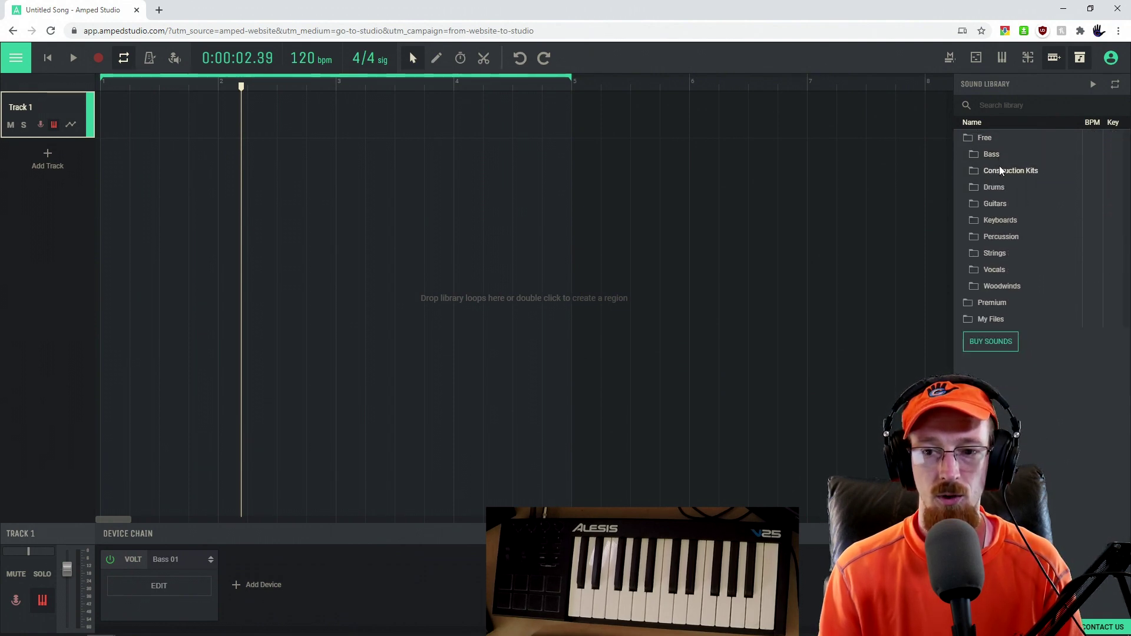
pyautogui.click(996, 172)
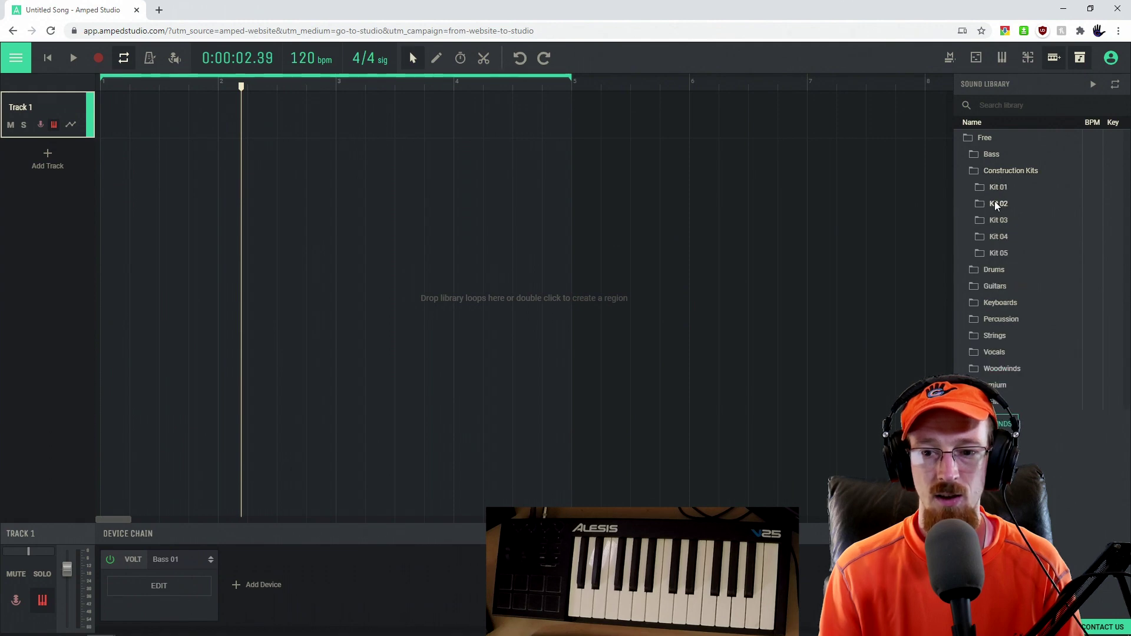
pyautogui.click(997, 252)
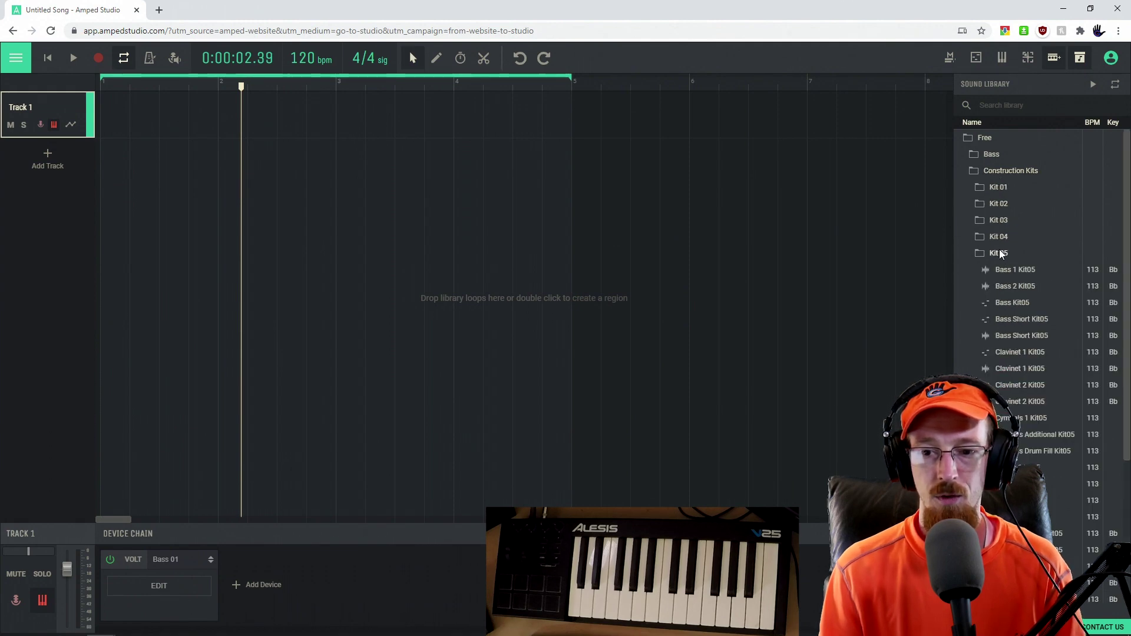
pyautogui.scroll(-2, 1023, 287)
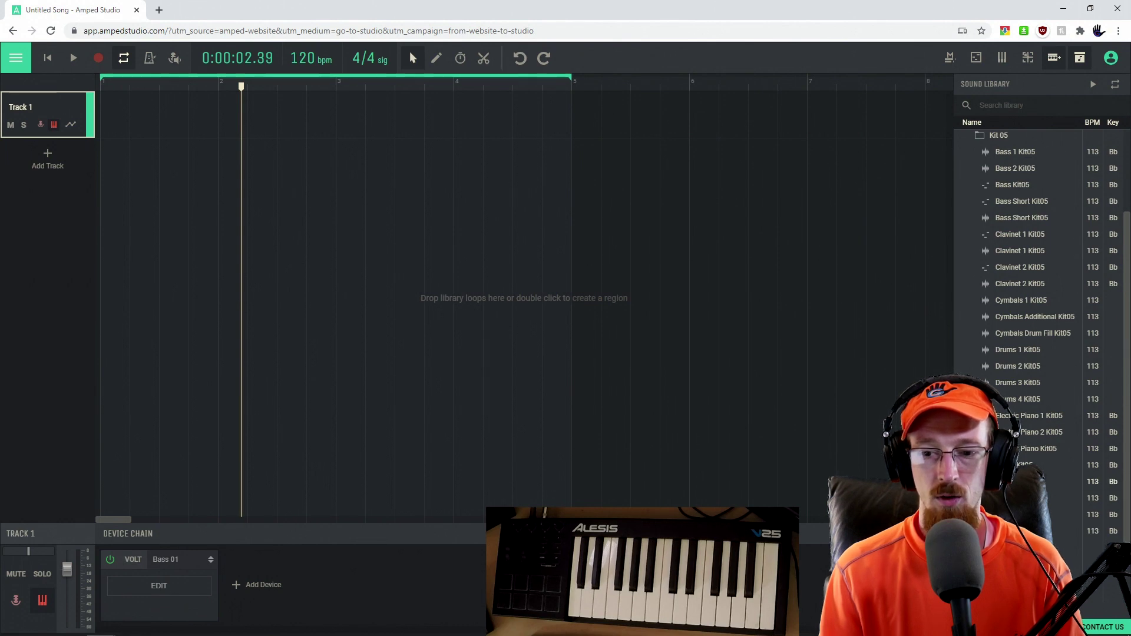
pyautogui.moveTo(1025, 481); pyautogui.dragTo(113, 119)
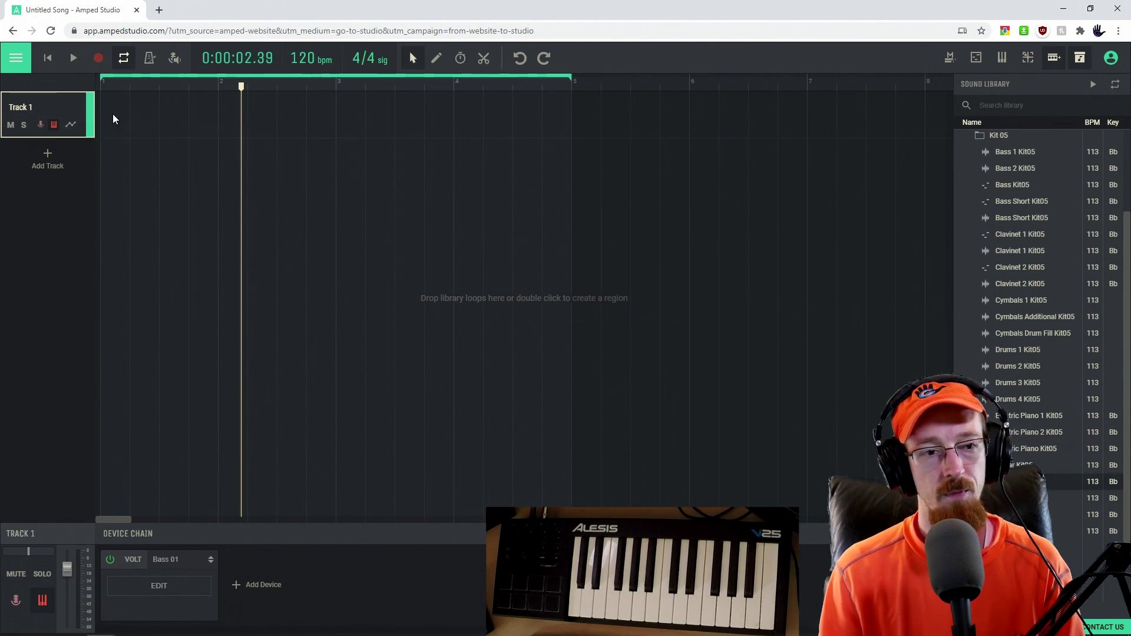
pyautogui.click(143, 87)
pyautogui.click(101, 86)
# Step: Open Track 1's VOLT synth and load the Keys 04 preset from the Free bank
pyautogui.click(173, 595)
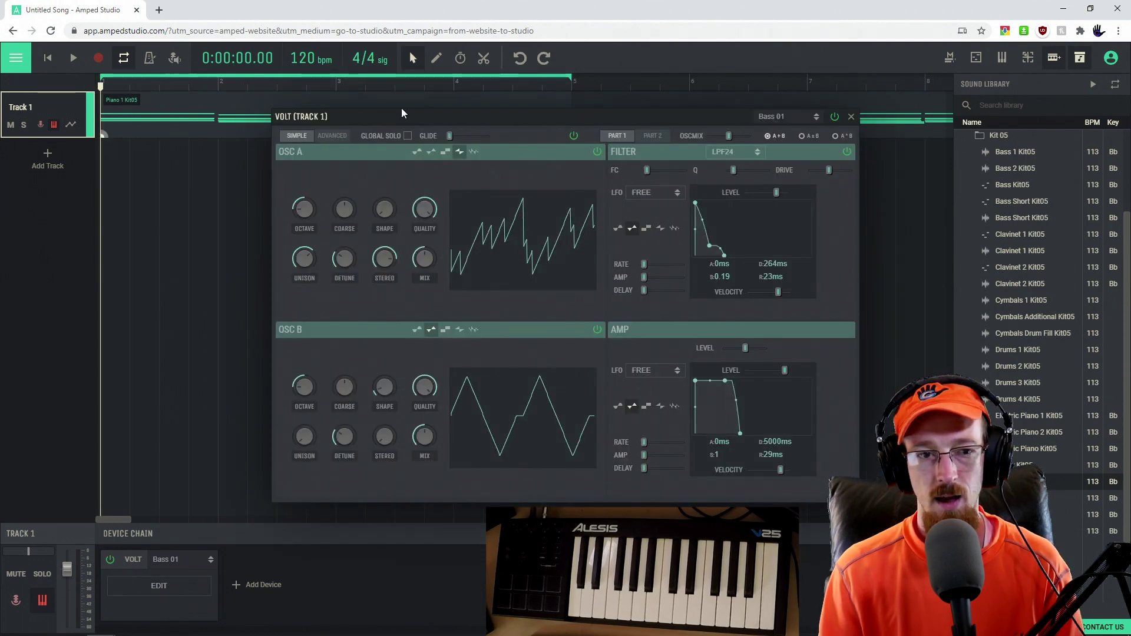
pyautogui.click(780, 116)
pyautogui.scroll(-5, 833, 118)
pyautogui.scroll(-3, 833, 120)
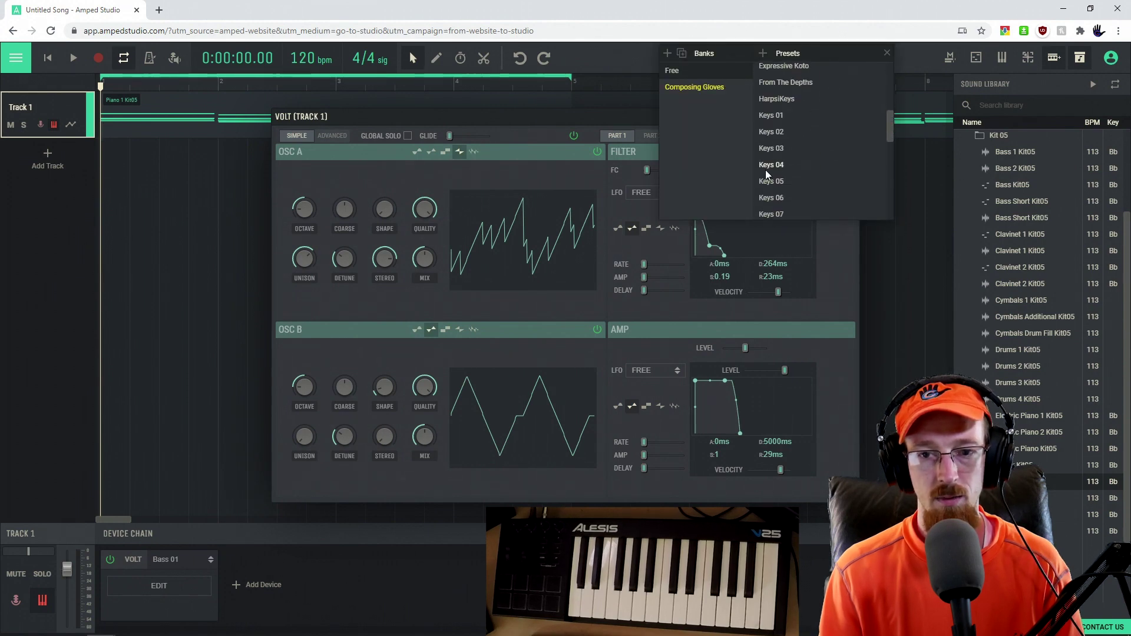
pyautogui.click(771, 165)
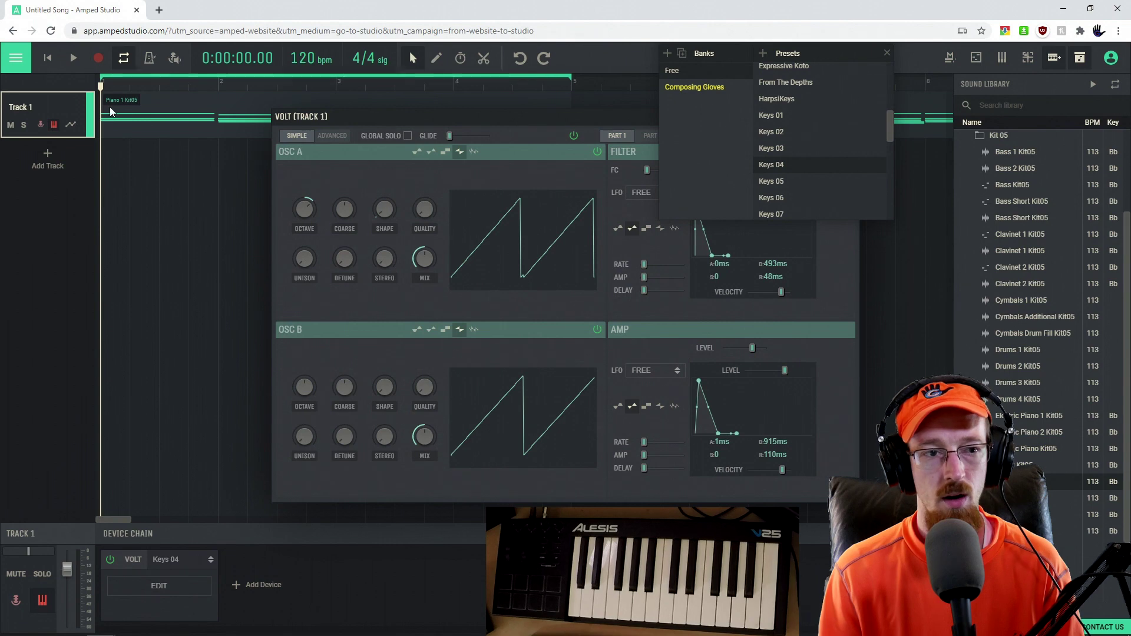
# Step: Play the loop while auditioning the Keys 05 preset, select Keys 06, and close the preset list
pyautogui.click(74, 58)
pyautogui.click(790, 118)
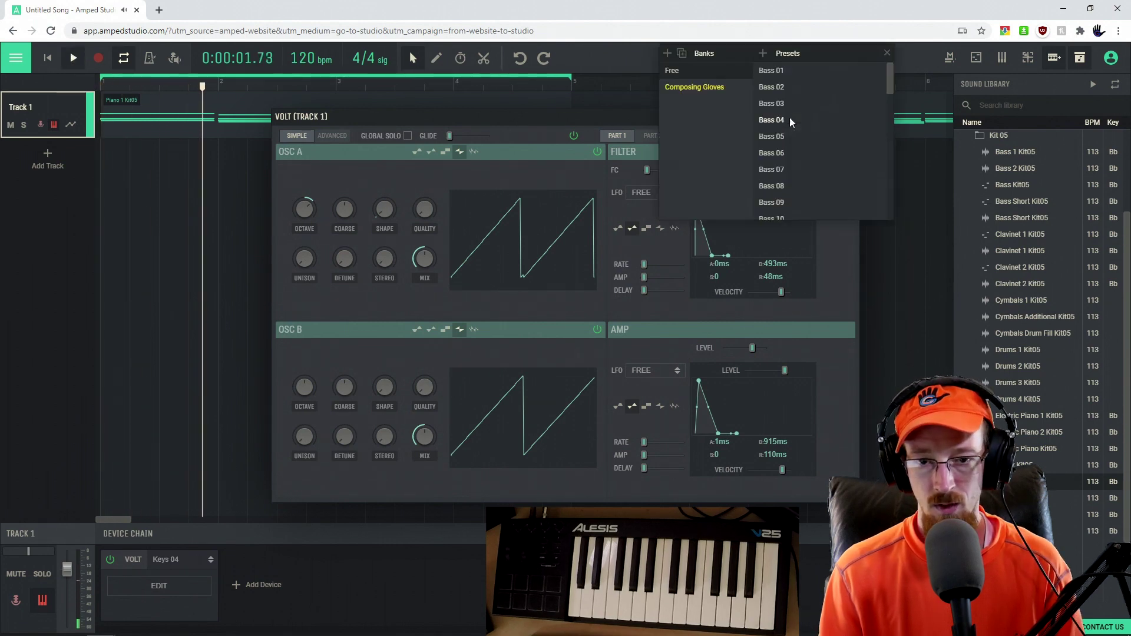
pyautogui.scroll(2, 814, 126)
pyautogui.scroll(-1, 815, 123)
pyautogui.scroll(-1, 815, 128)
pyautogui.click(777, 122)
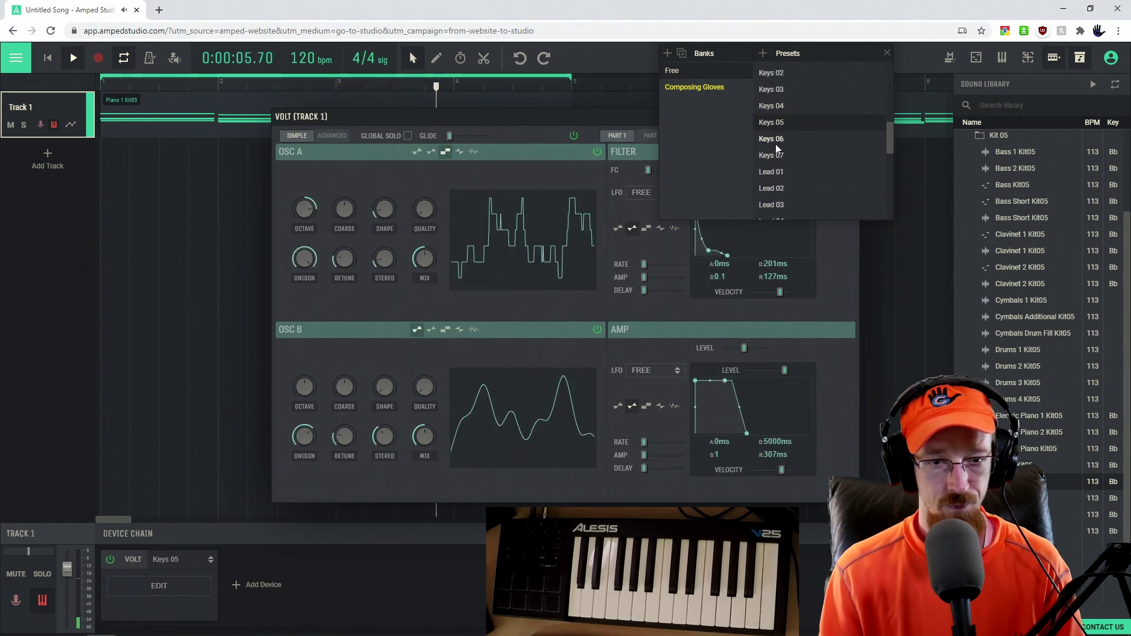
pyautogui.click(779, 139)
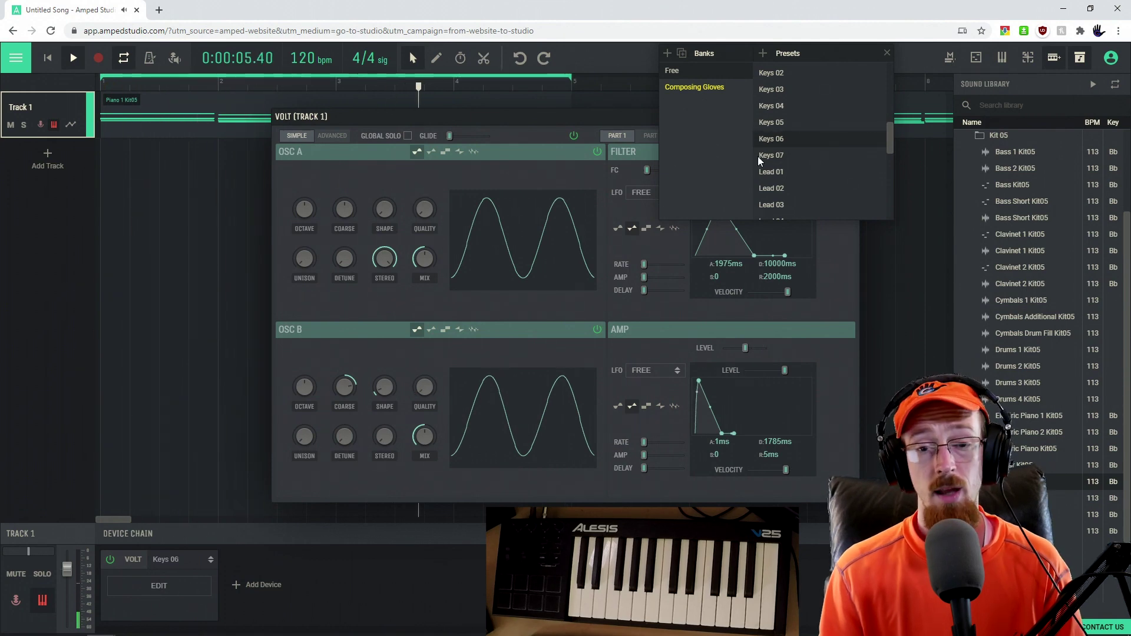
pyautogui.click(553, 117)
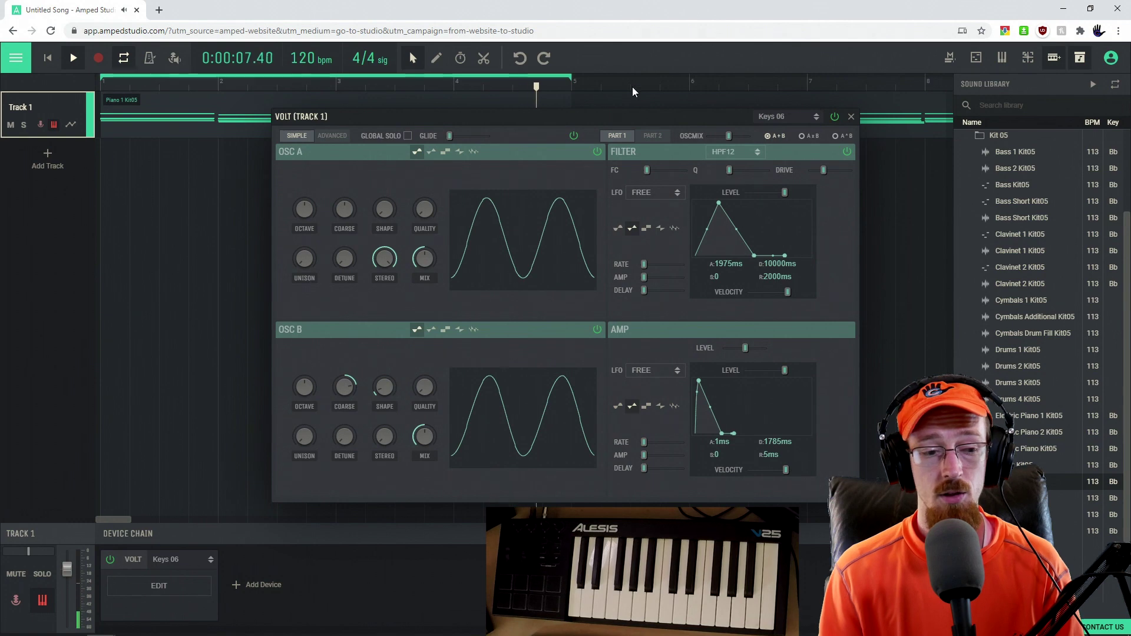
# Step: Add the Reverb effect after VOLT in Track 1's device chain and close the VOLT window
pyautogui.click(270, 586)
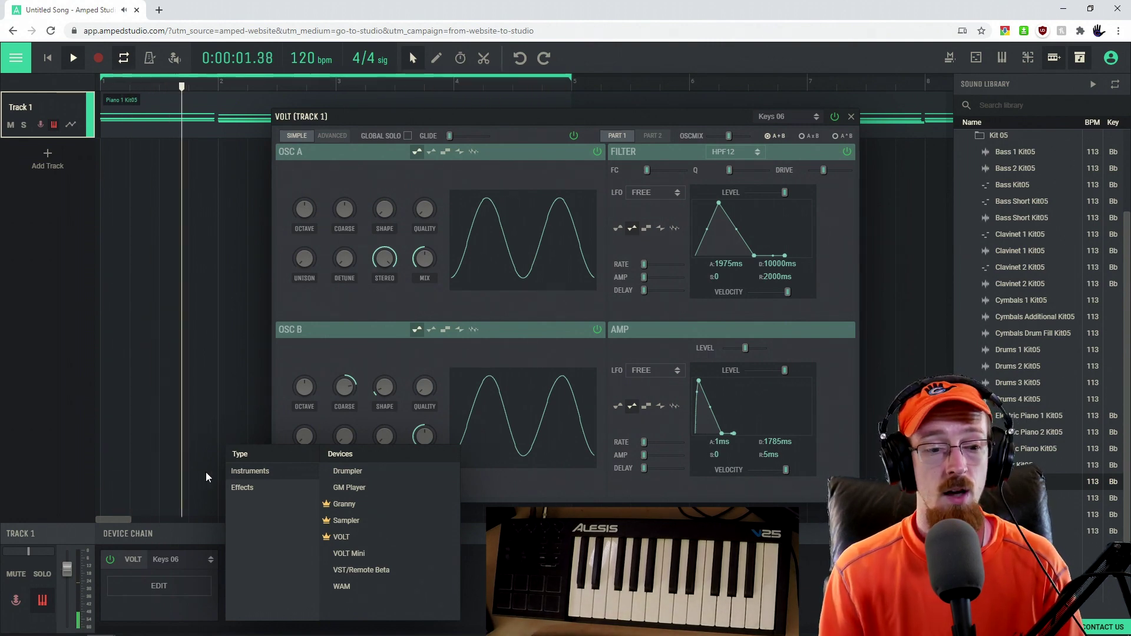
pyautogui.click(241, 489)
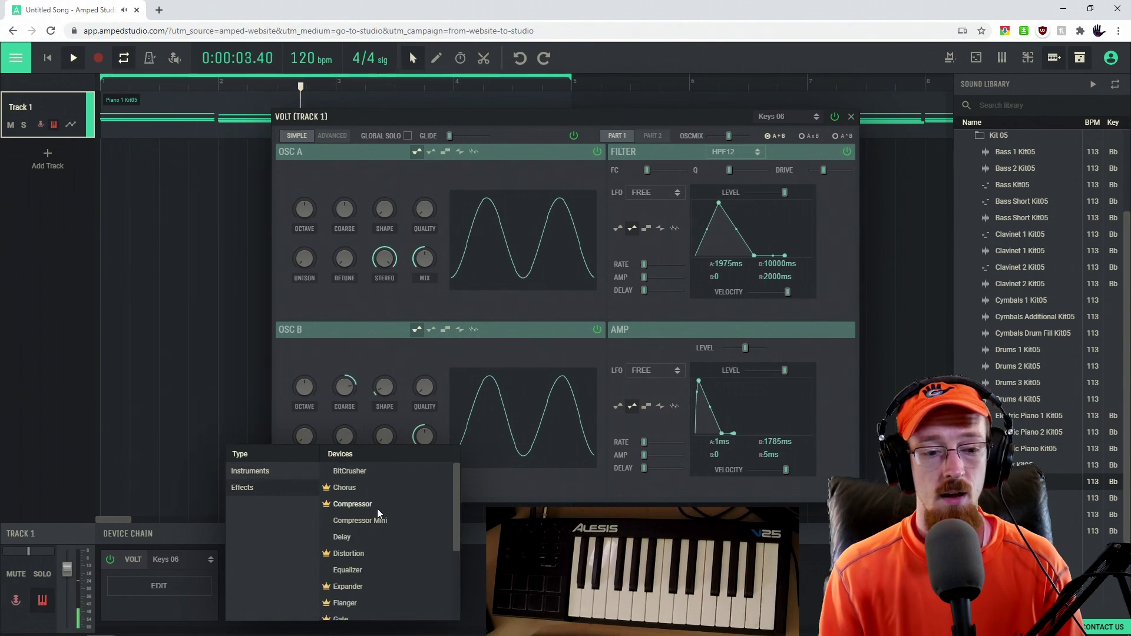
pyautogui.scroll(-2, 377, 510)
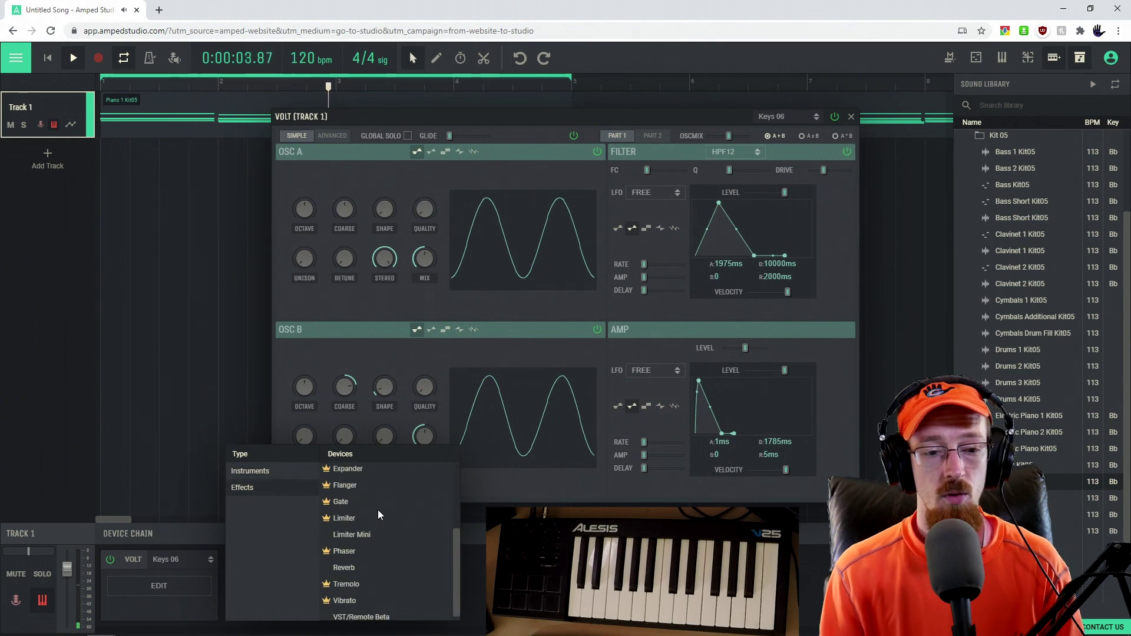
pyautogui.click(346, 567)
pyautogui.scroll(4, 250, 590)
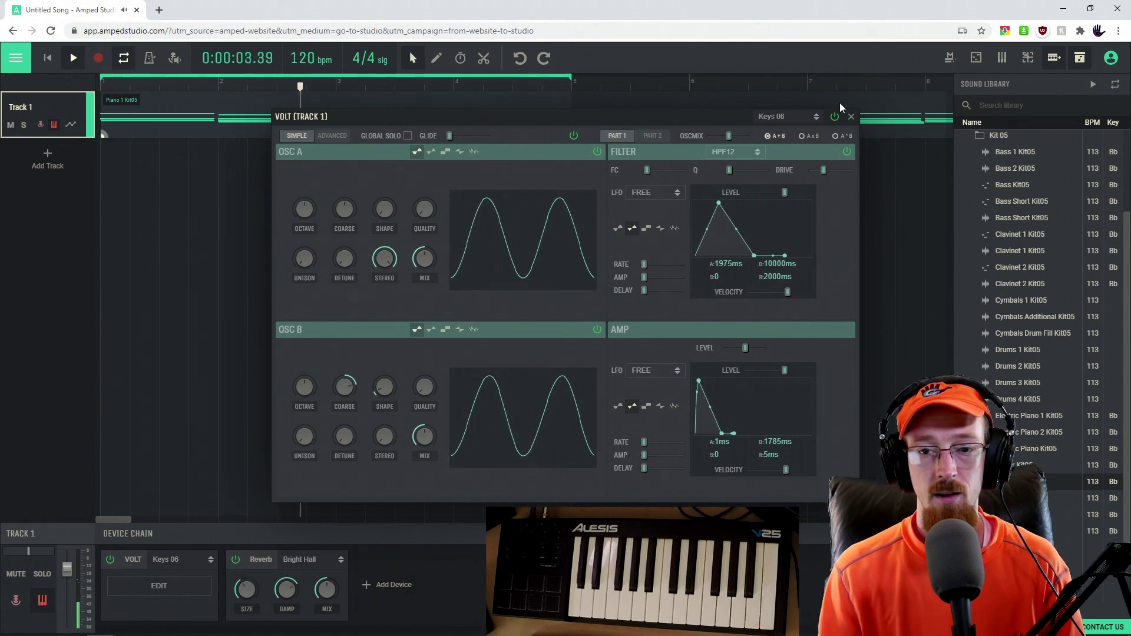
pyautogui.click(850, 118)
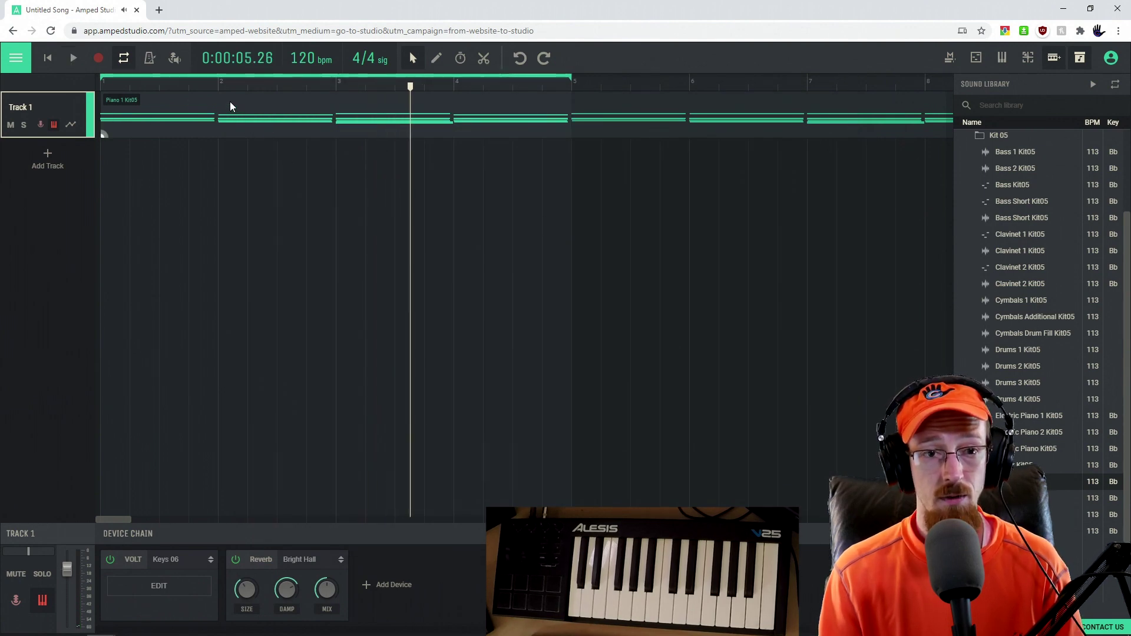
# Step: Split the Piano 1 Kit05 region at bars 2, 3 and 4 and midway through bars 1 and 3, and play it back
pyautogui.click(483, 58)
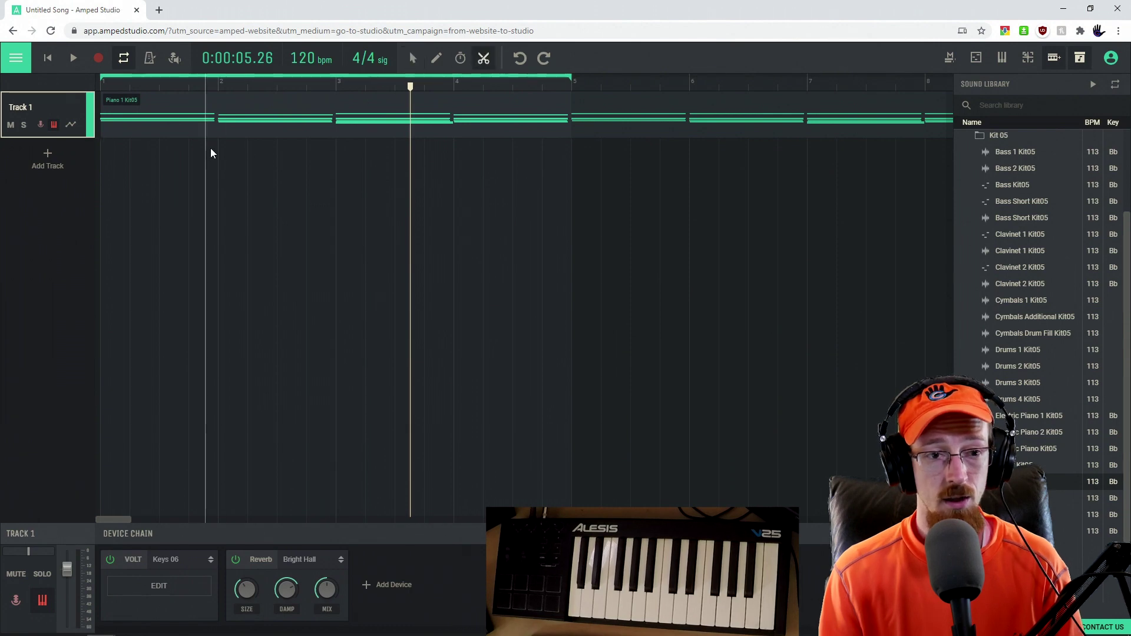
pyautogui.click(337, 125)
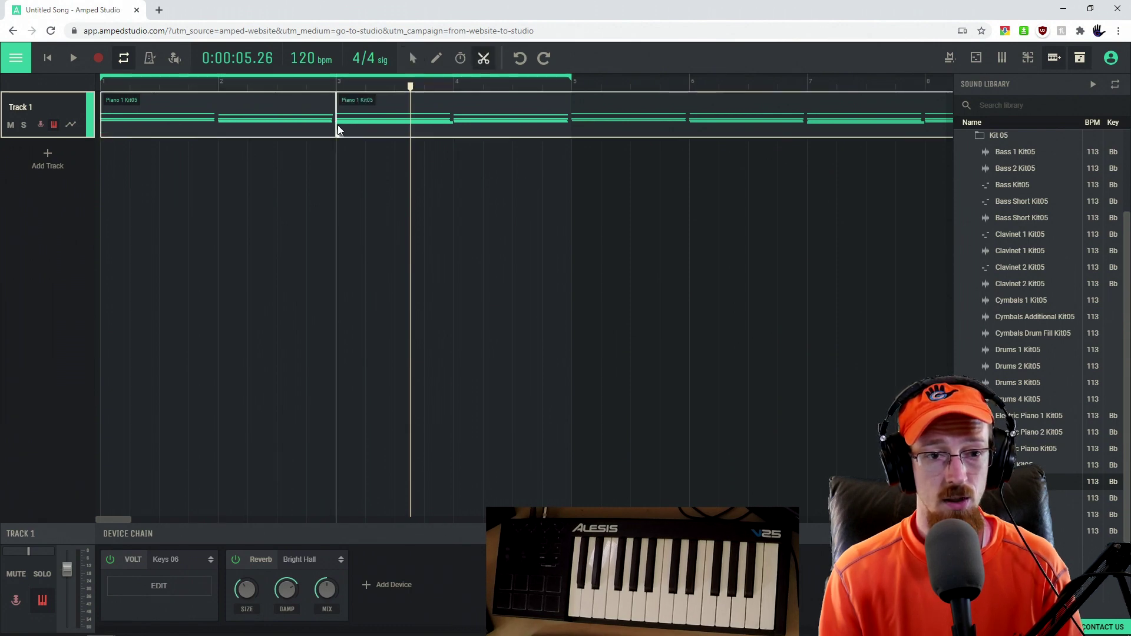
pyautogui.click(452, 117)
pyautogui.click(219, 115)
pyautogui.click(413, 57)
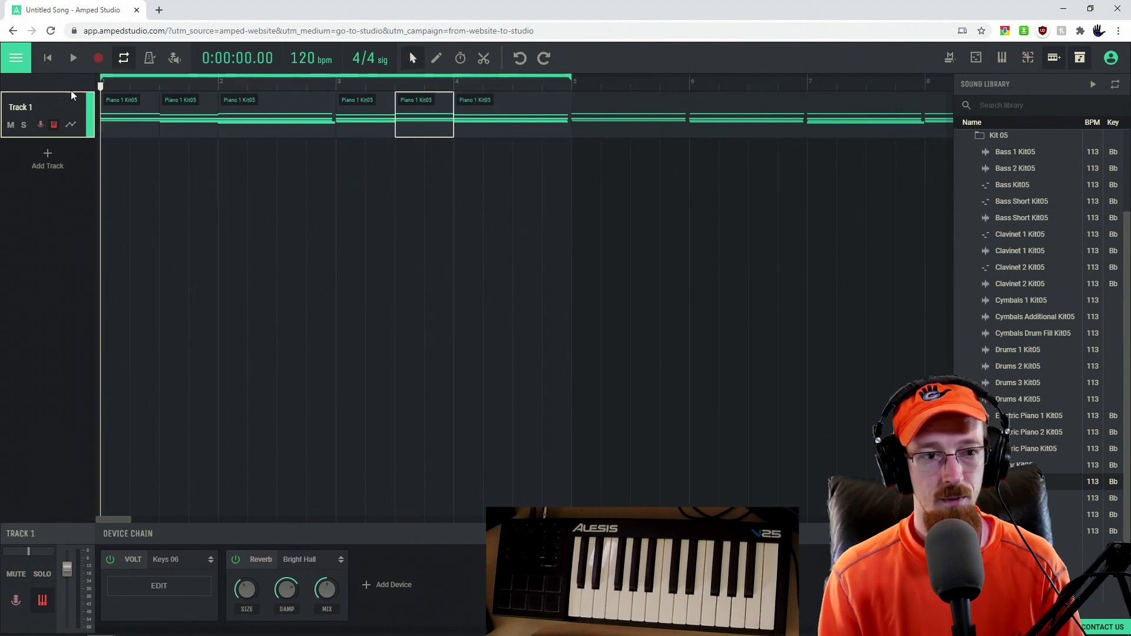
pyautogui.press('space')
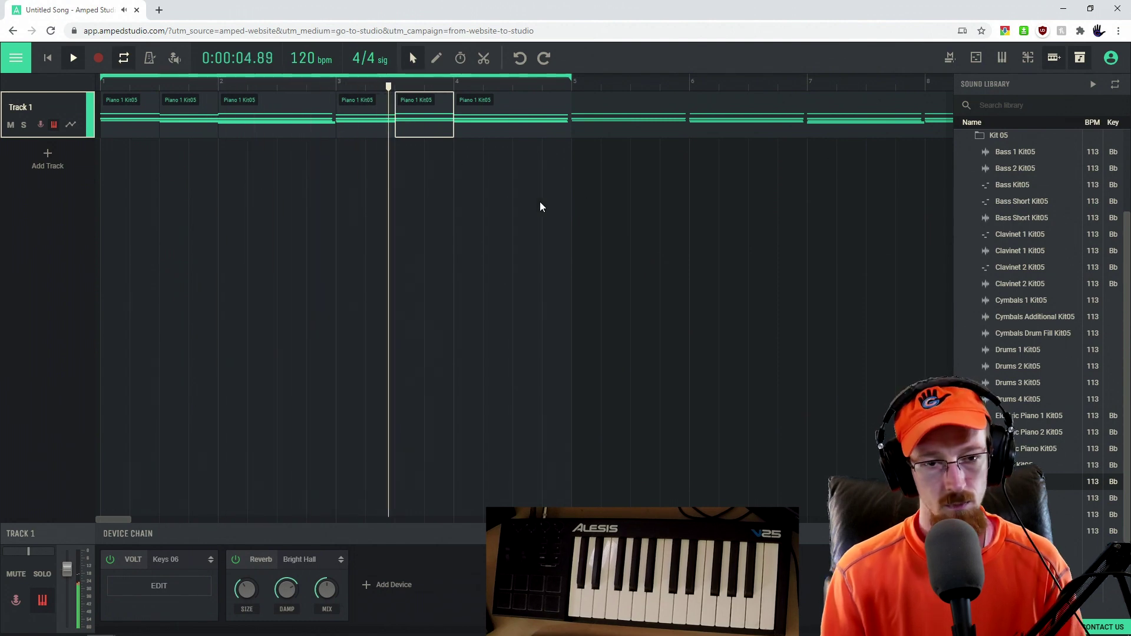
pyautogui.press('space')
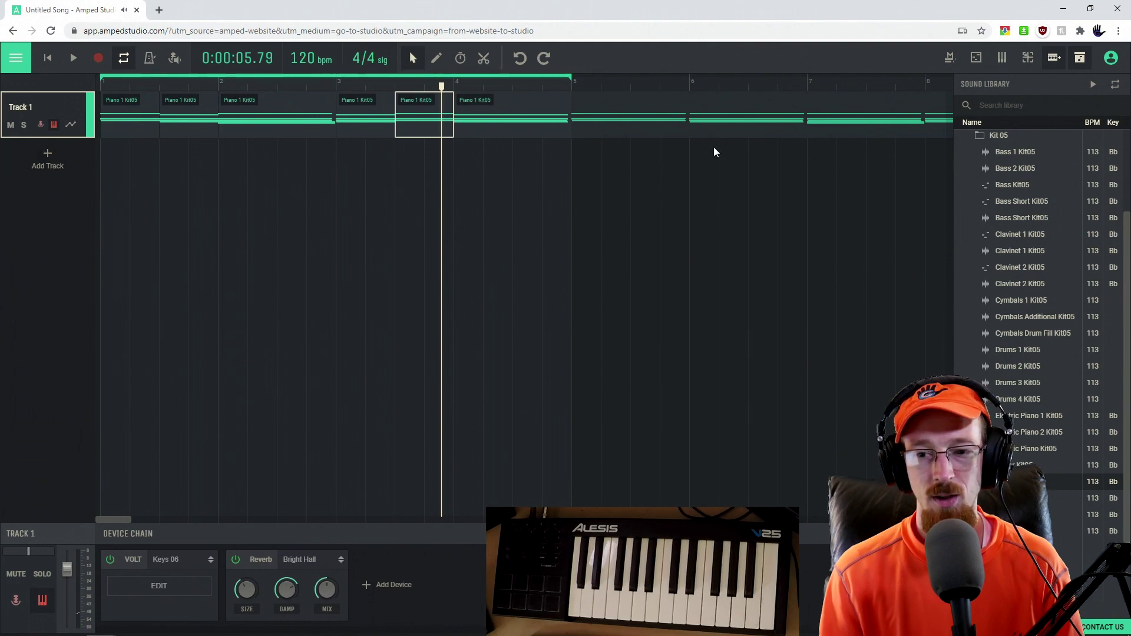
# Step: Add the Drums 4 Kit05 loop on a new track starting at bar 1 and return the playhead to the beginning
pyautogui.click(1027, 398)
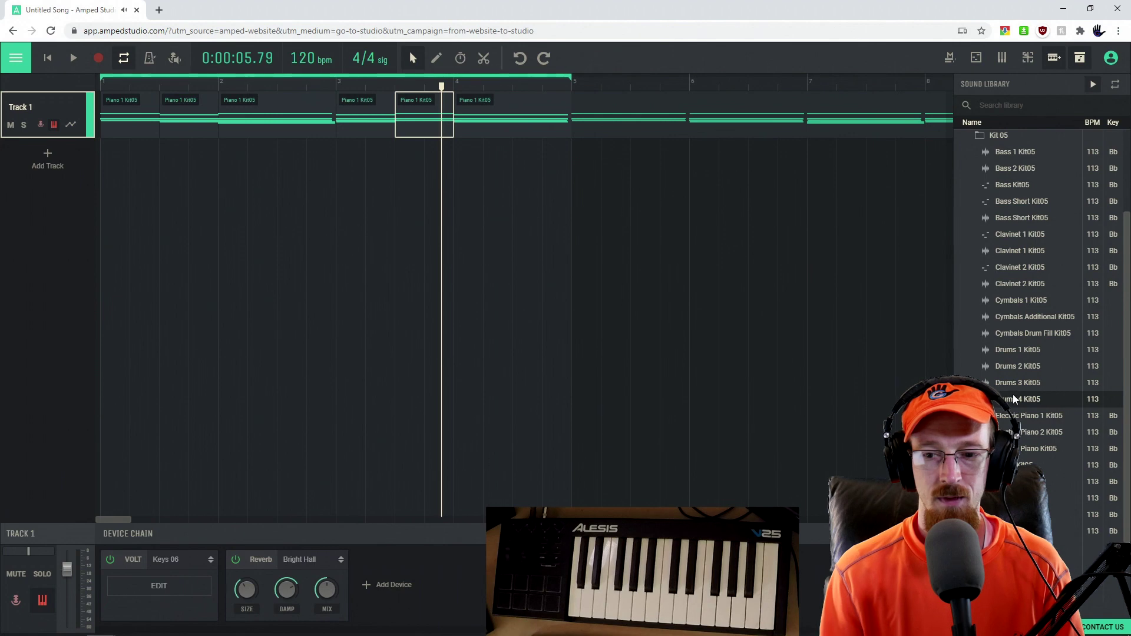
pyautogui.moveTo(1014, 400); pyautogui.dragTo(187, 170)
pyautogui.click(219, 82)
pyautogui.click(101, 84)
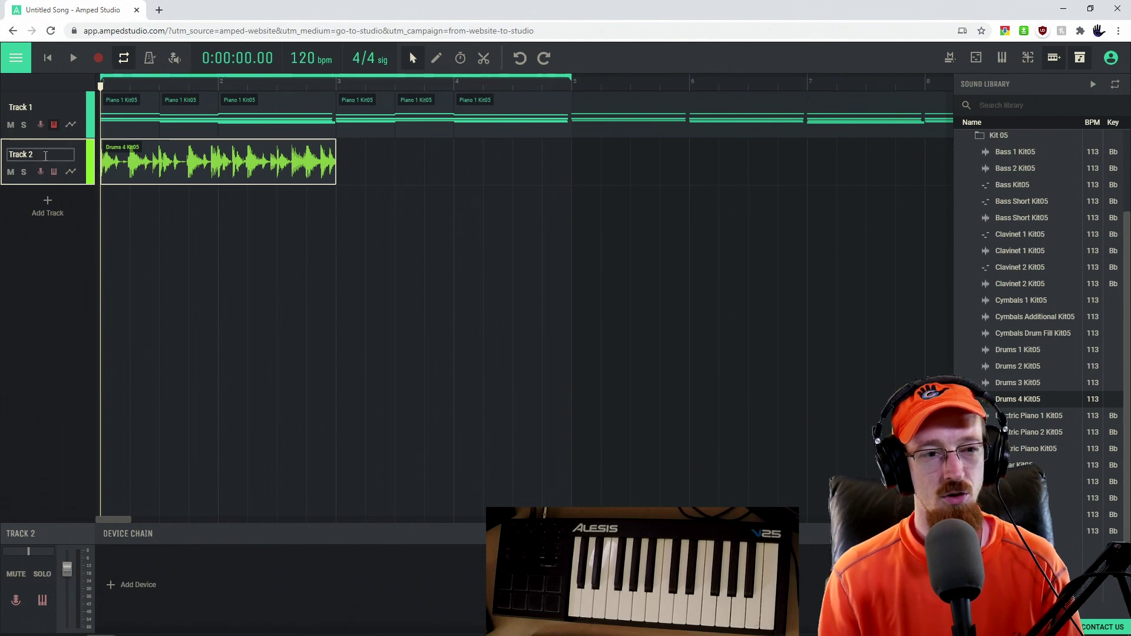
# Step: Copy the Drums 4 Kit05 loop to bar 3 and, during playback, set Track 2's volume to about -8.6 dB
pyautogui.moveTo(68, 575); pyautogui.dragTo(65, 590)
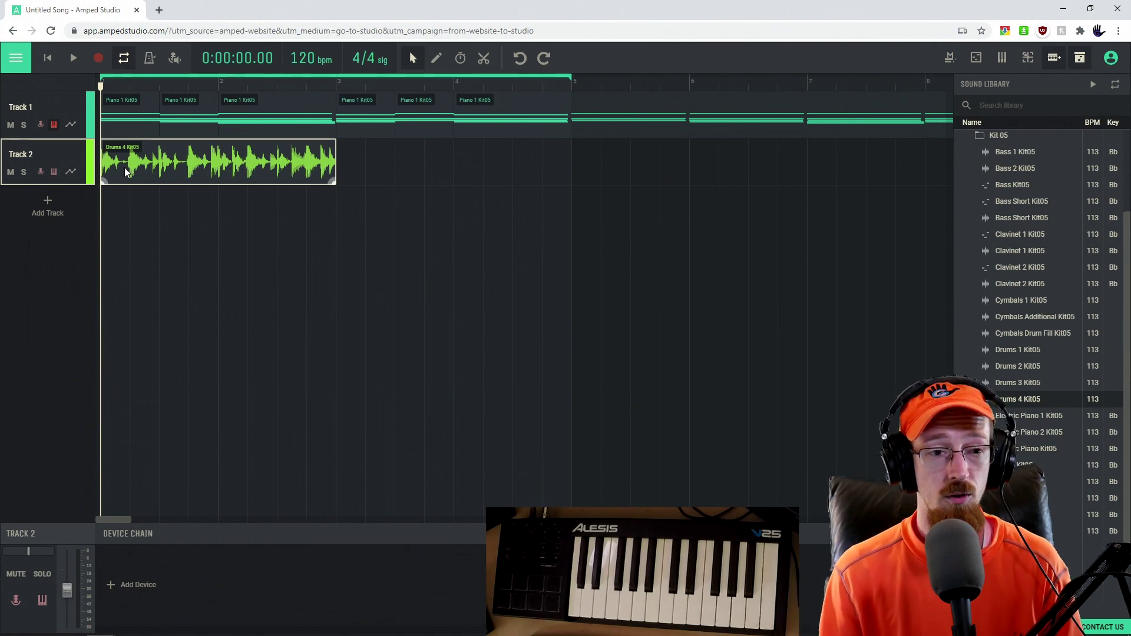
pyautogui.moveTo(132, 173); pyautogui.dragTo(361, 179)
pyautogui.press('space')
pyautogui.moveTo(66, 590)
pyautogui.moveTo(65, 589); pyautogui.dragTo(69, 584)
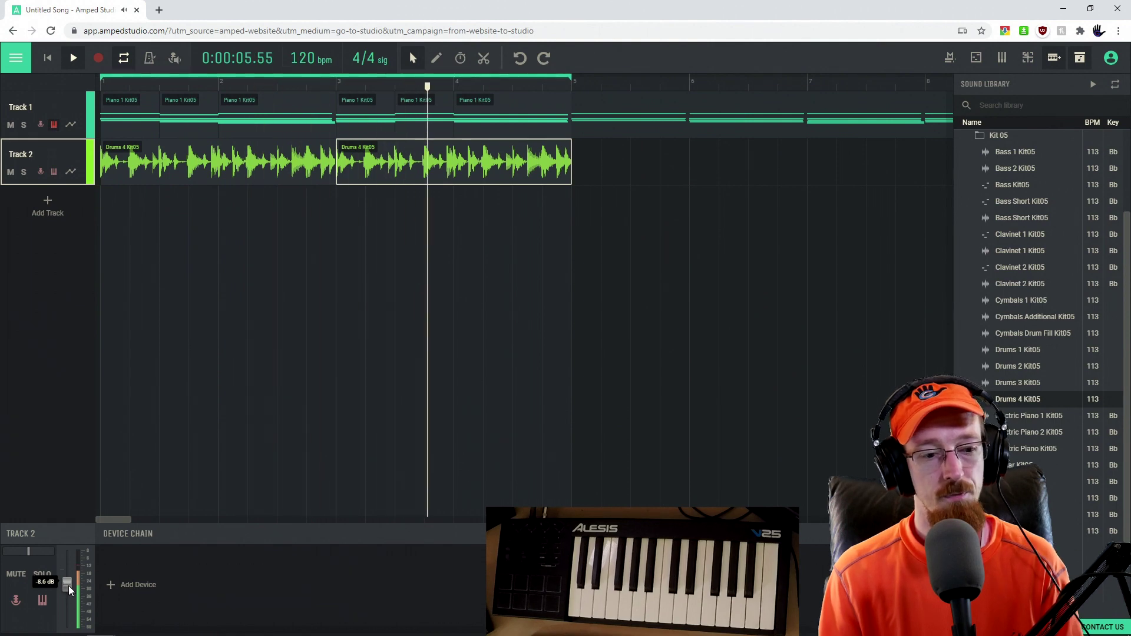
# Step: Raise Track 2's volume slightly while the loop plays and stop playback
pyautogui.moveTo(70, 586); pyautogui.dragTo(70, 583)
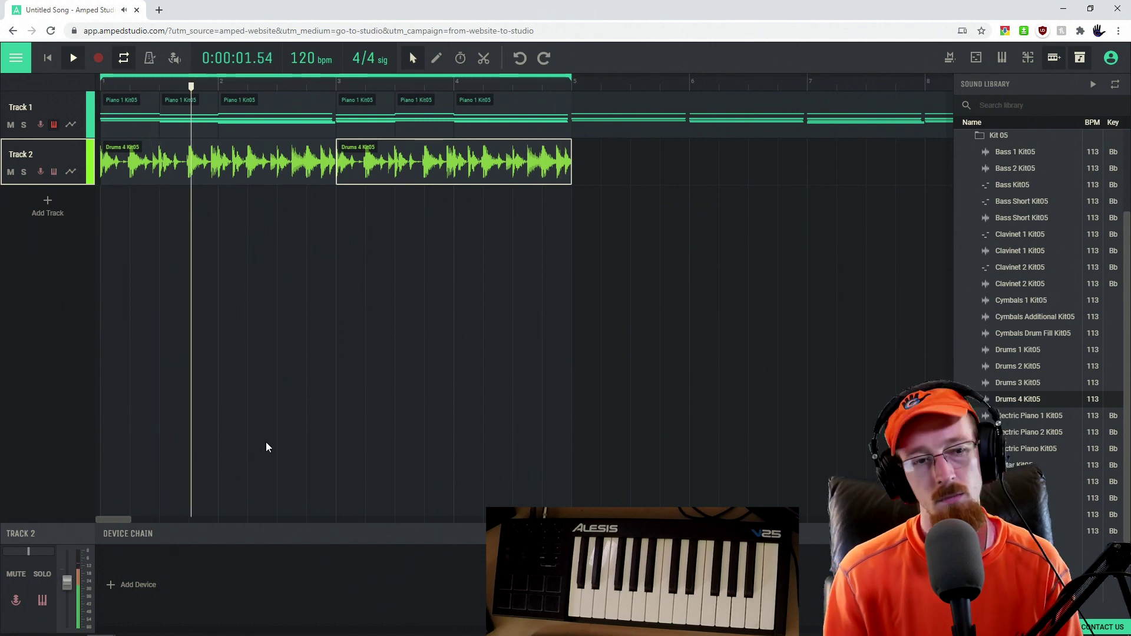
pyautogui.press('space')
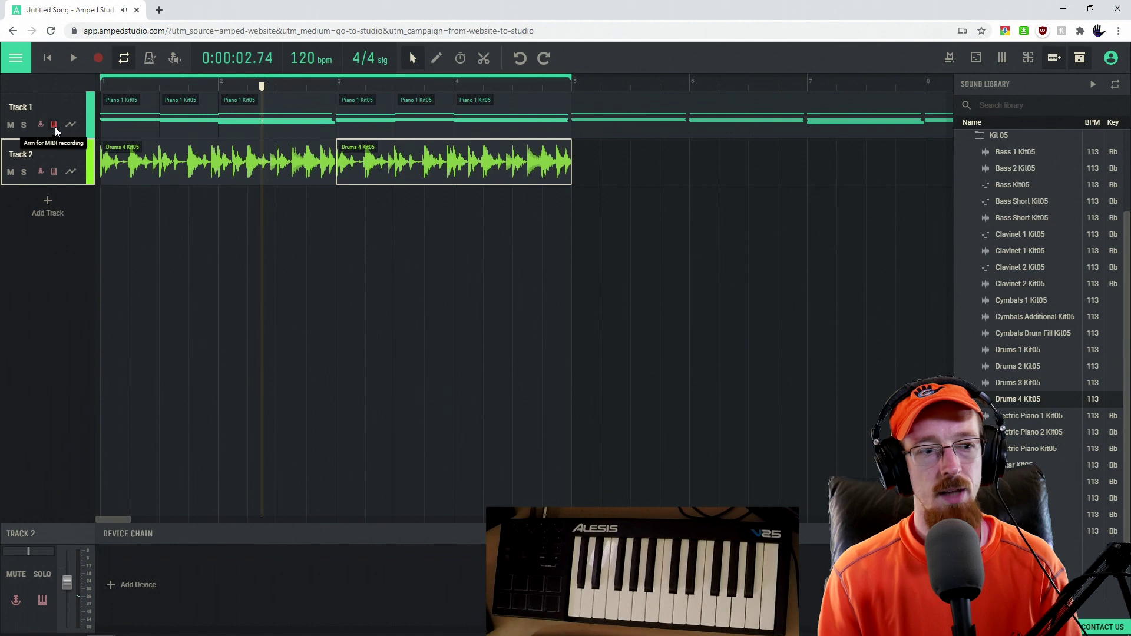
# Step: Open the VOLT editor on Track 1 and set Osc A to the triangle waveform
pyautogui.click(78, 104)
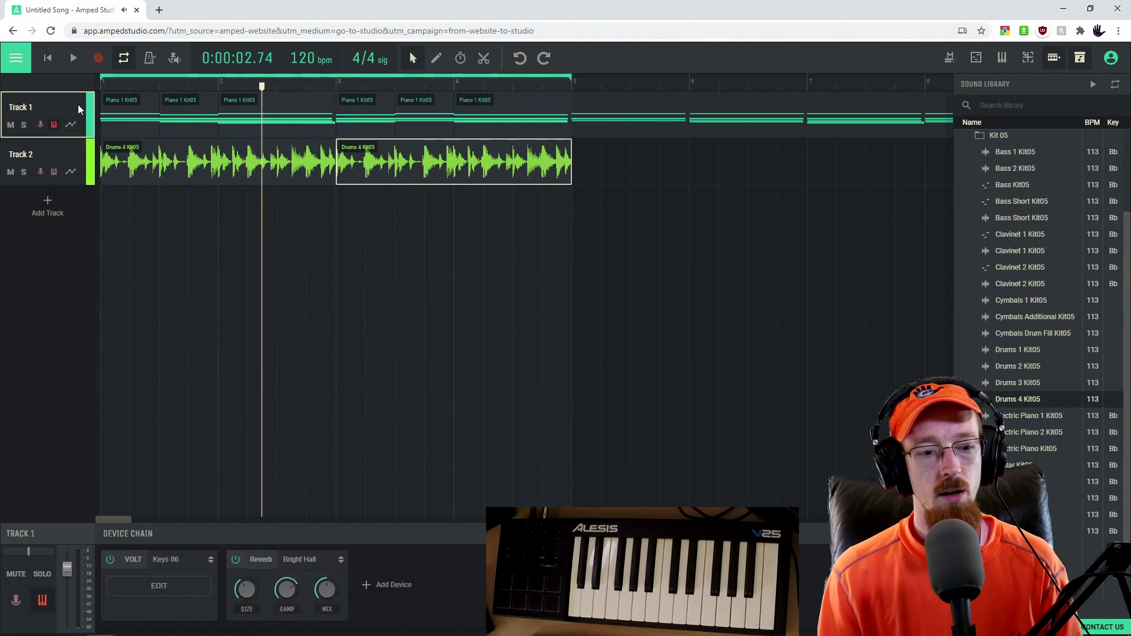
pyautogui.click(174, 590)
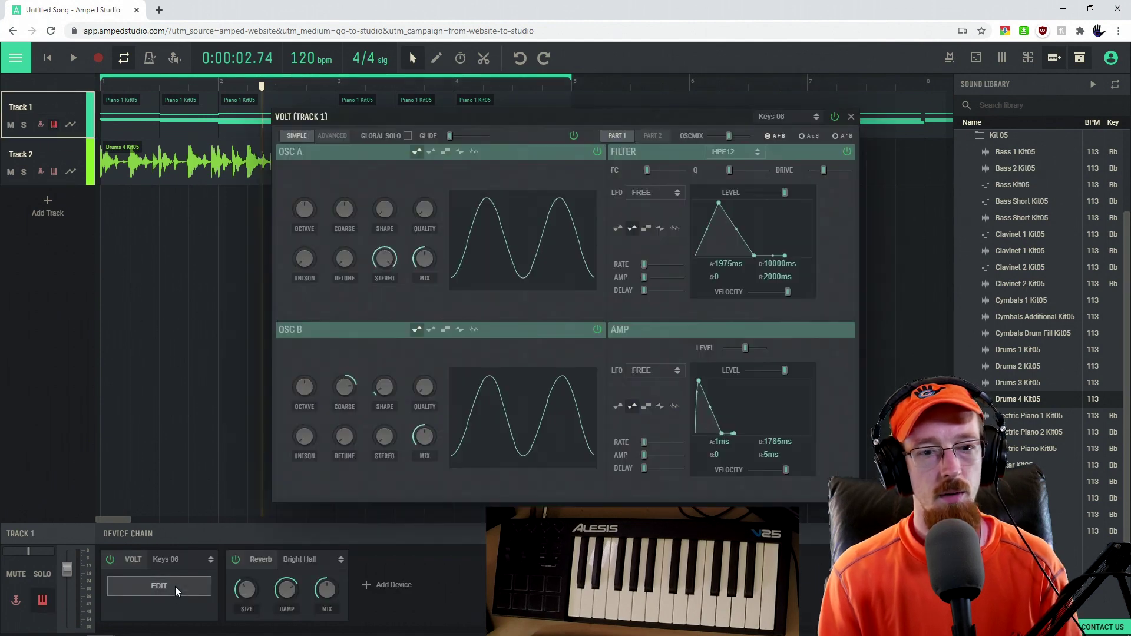
pyautogui.moveTo(626, 112); pyautogui.dragTo(617, 125)
pyautogui.click(434, 156)
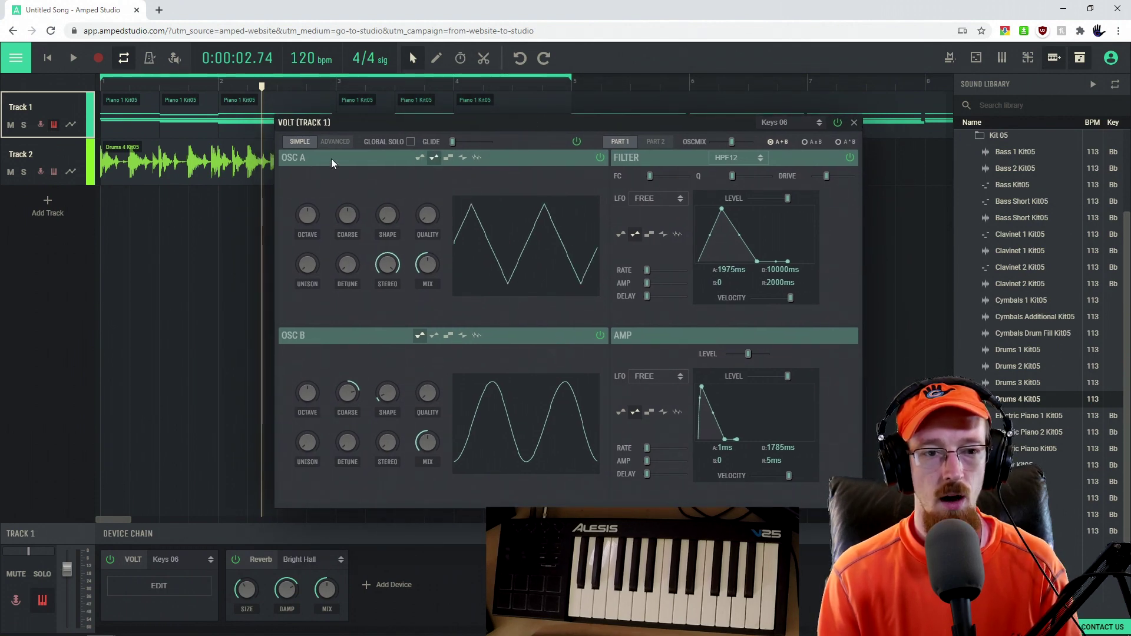
# Step: Set the filter envelope's attack to 1237 ms and Osc A to the saw waveform, and play the loop from the start
pyautogui.press('space')
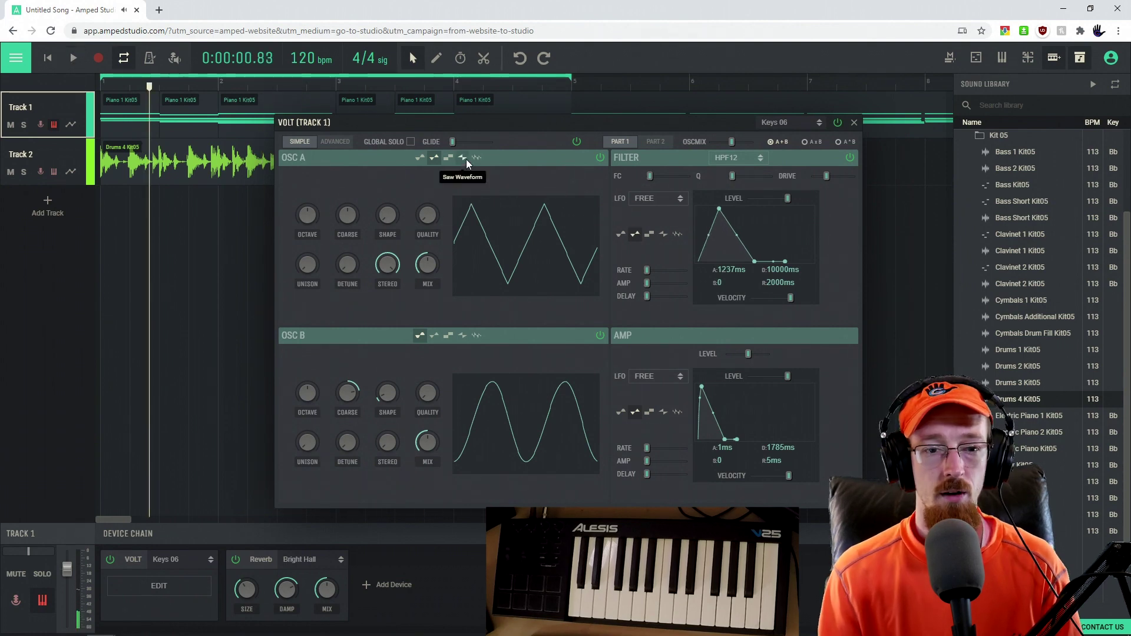
pyautogui.click(463, 159)
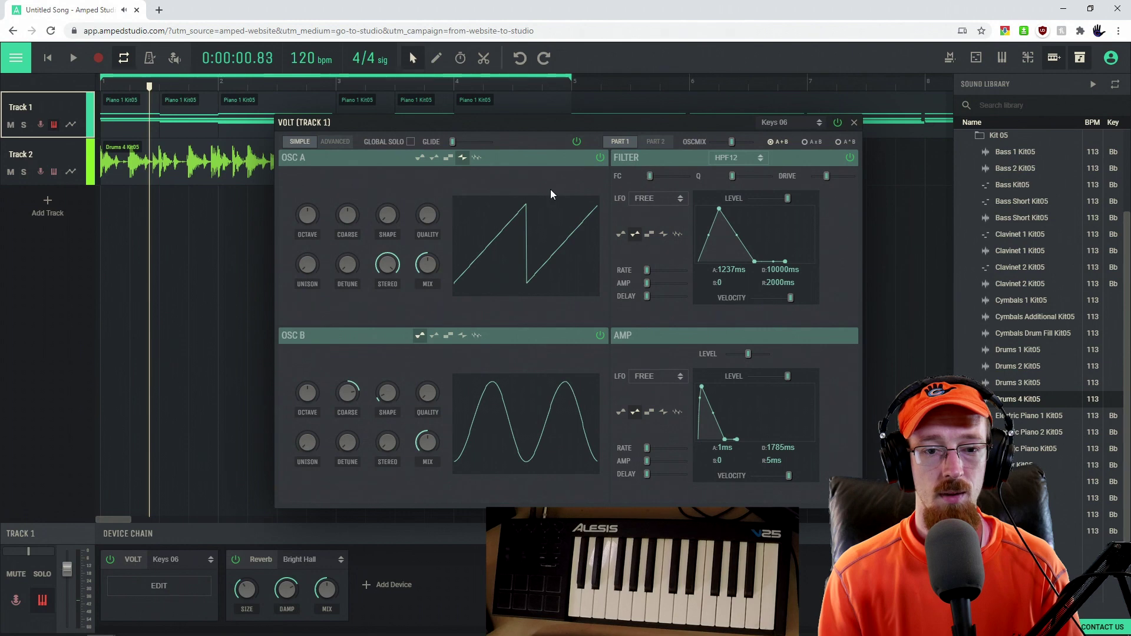
pyautogui.click(129, 77)
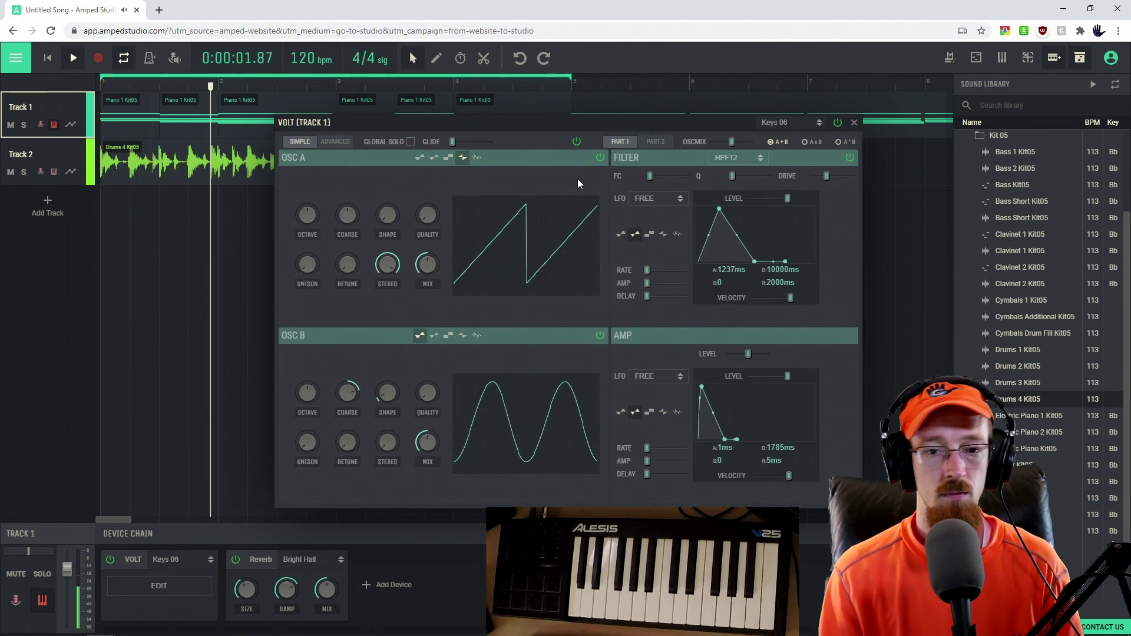
pyautogui.press('space')
# Step: Set VOLT's filter type to LPF24 and sweep the filter's FC control during playback, returning it to 0
pyautogui.click(729, 160)
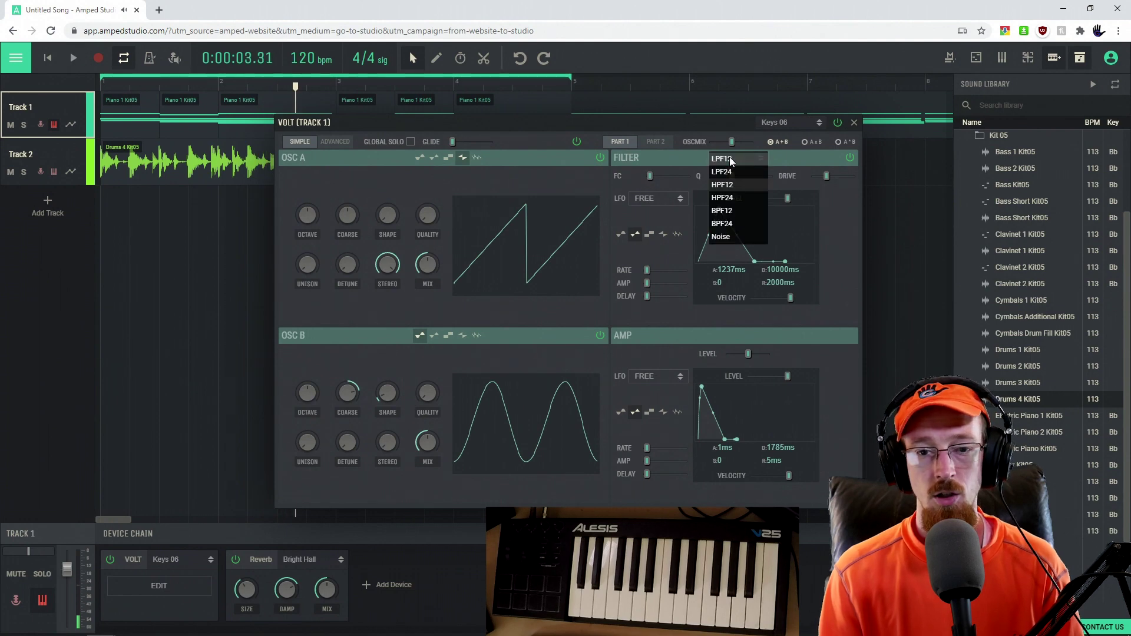
pyautogui.click(747, 172)
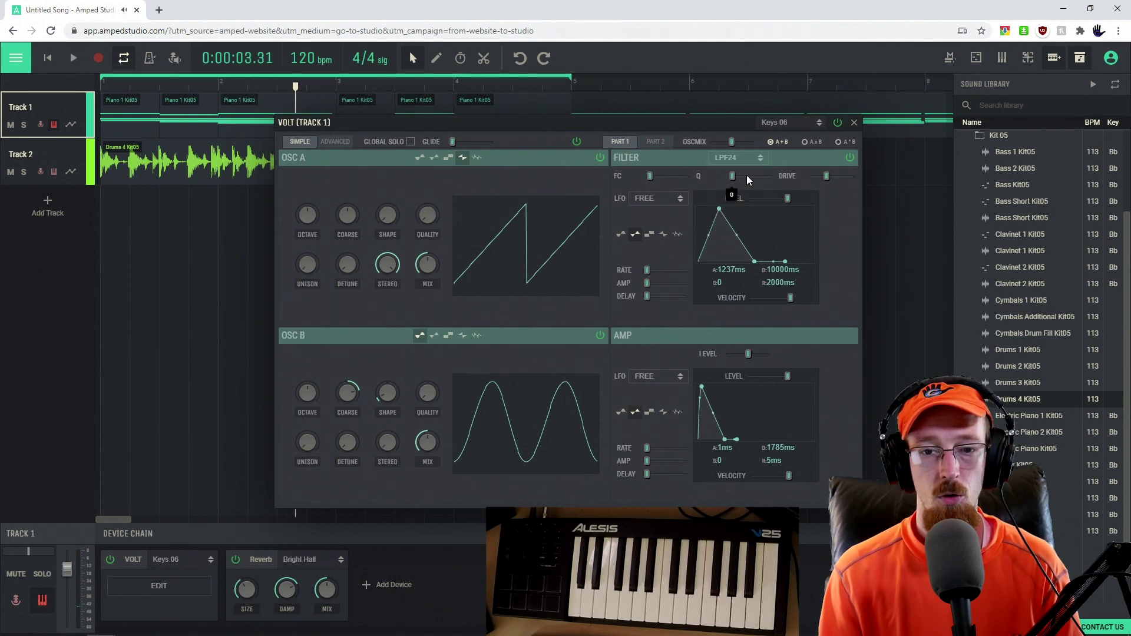
pyautogui.press('space')
pyautogui.moveTo(650, 177)
pyautogui.mouseDown()
pyautogui.moveTo(682, 174)
pyautogui.moveTo(638, 176)
pyautogui.mouseUp()
pyautogui.moveTo(666, 175)
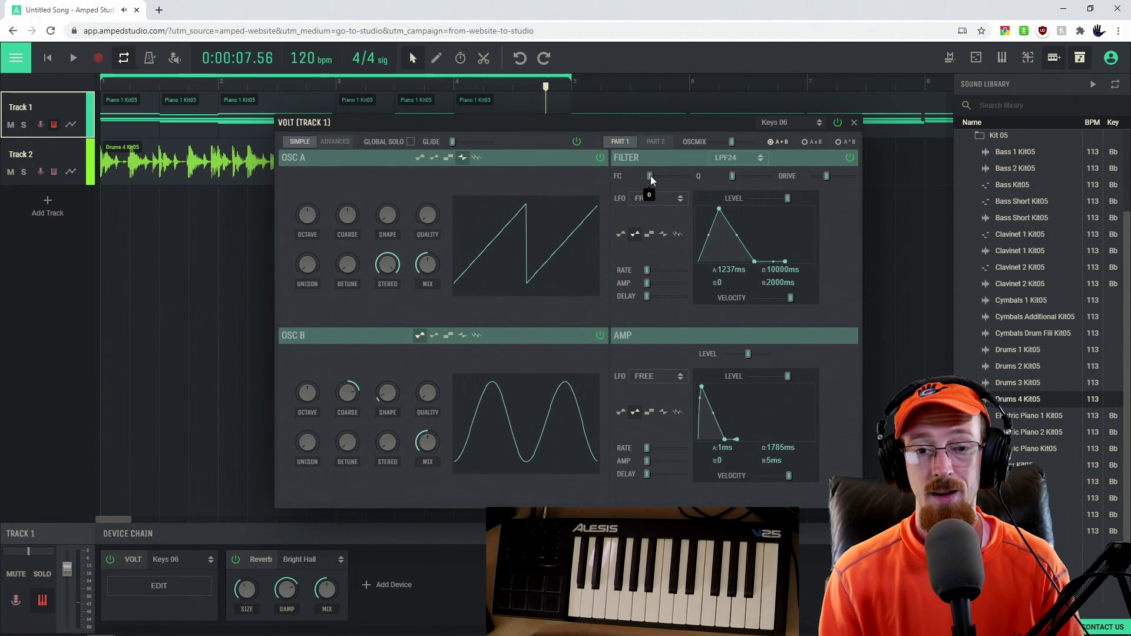
pyautogui.moveTo(380, 246)
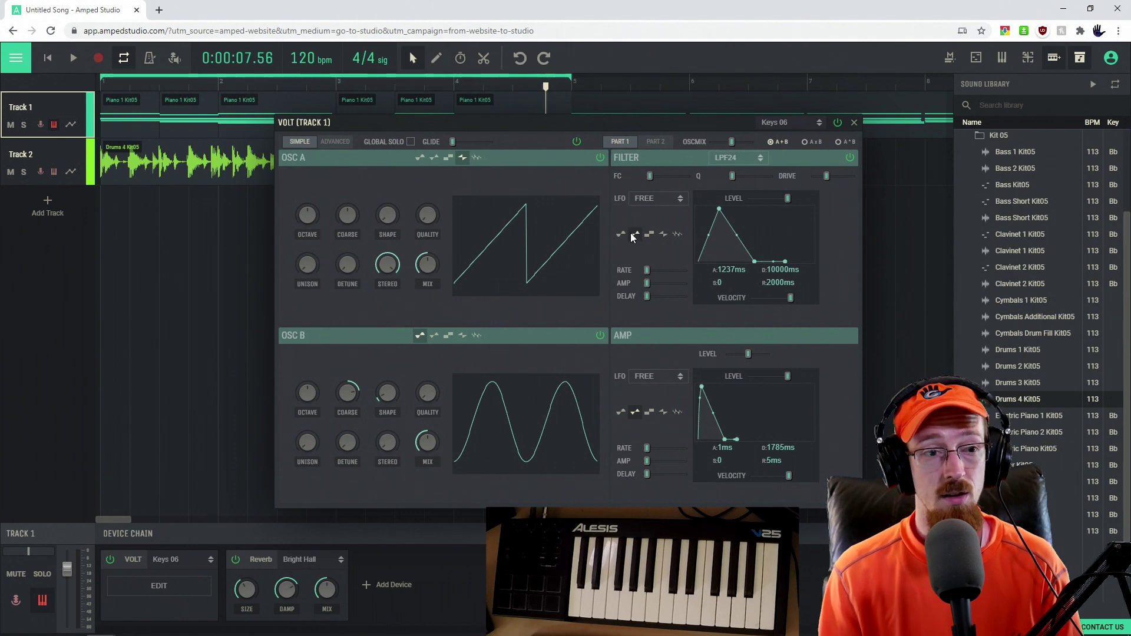
# Step: Add VOLT's Part 1 Filter FC as an automation parameter on Track 1
pyautogui.click(71, 124)
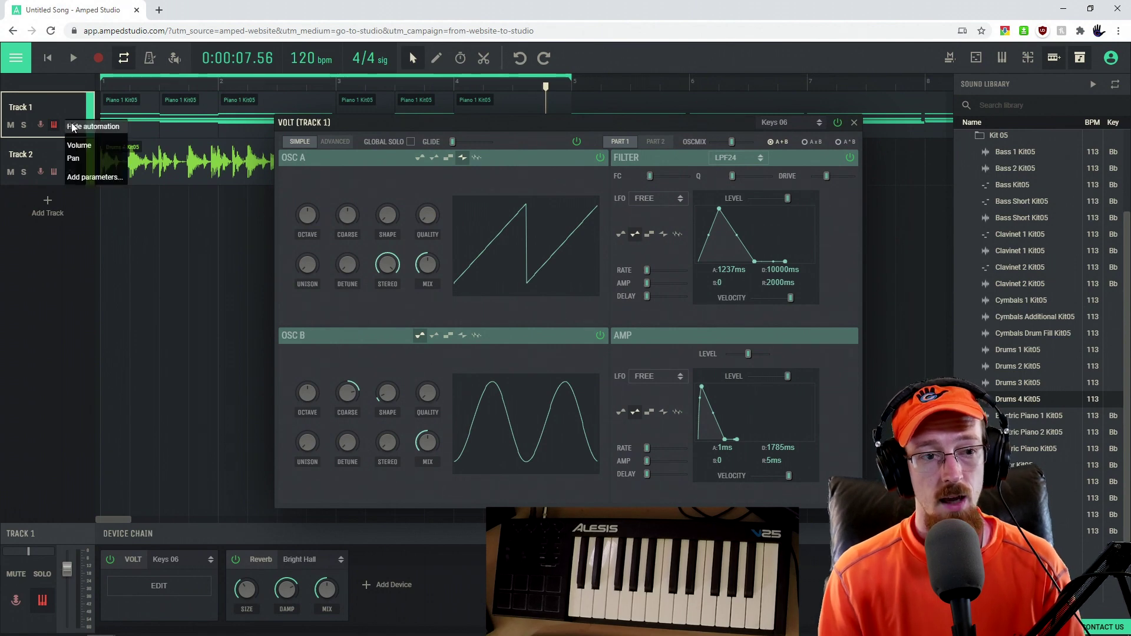
pyautogui.click(101, 177)
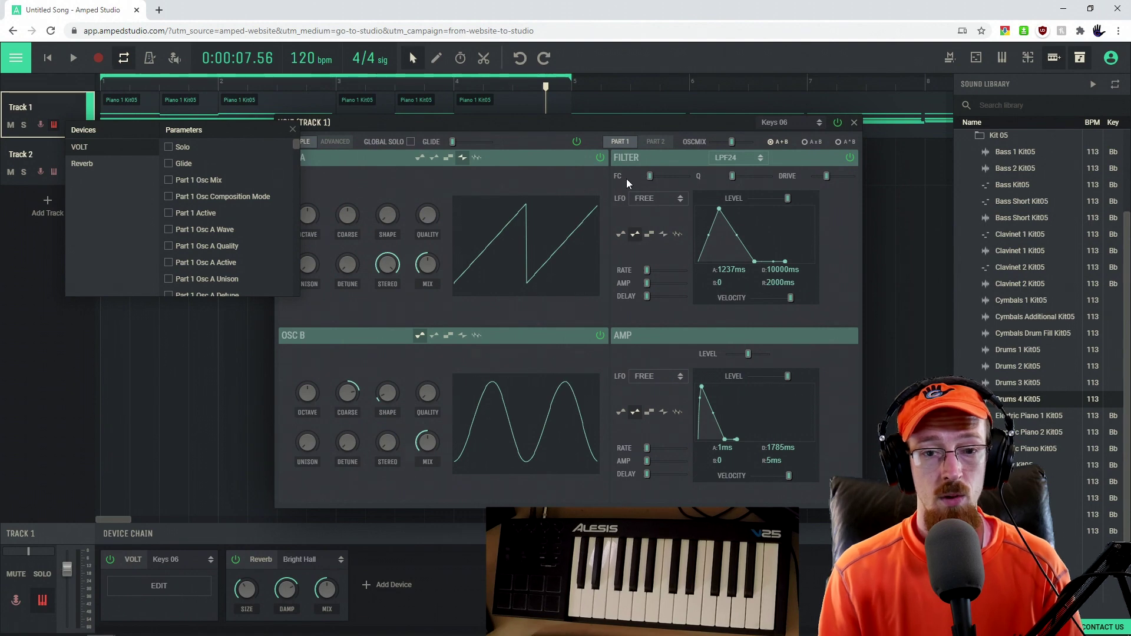
pyautogui.scroll(-4, 237, 207)
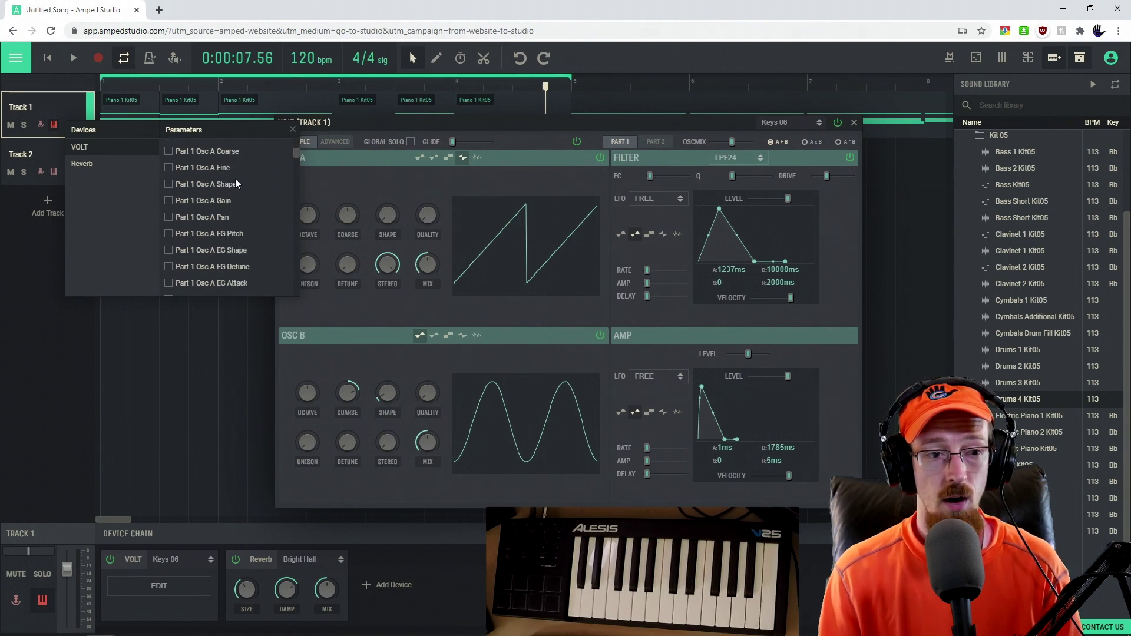
pyautogui.scroll(-4, 242, 212)
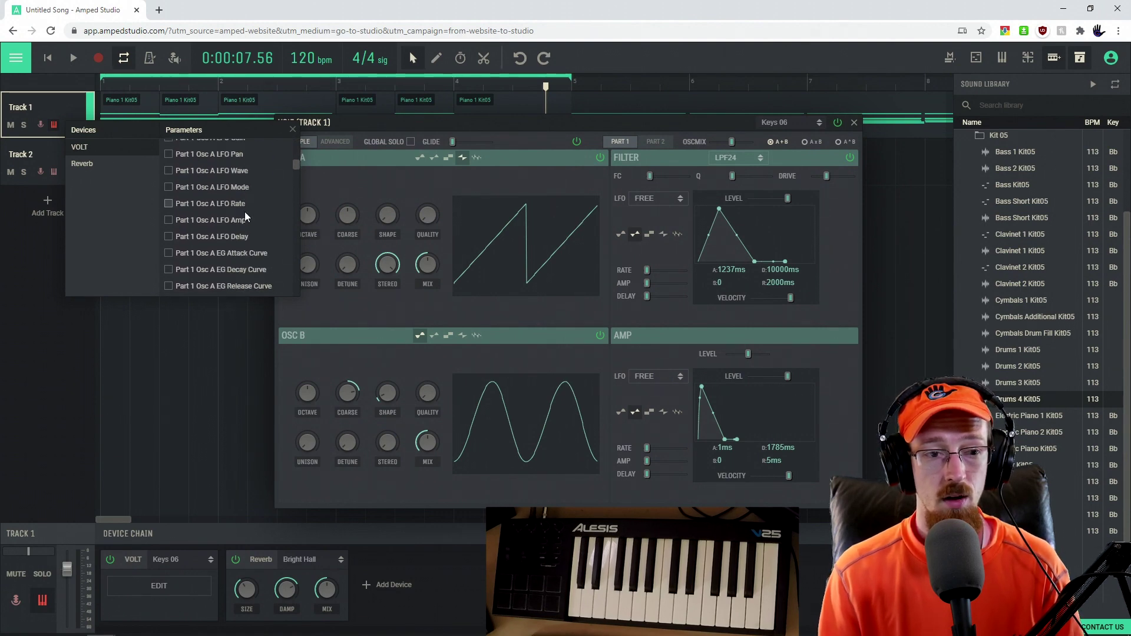
pyautogui.scroll(-2, 221, 179)
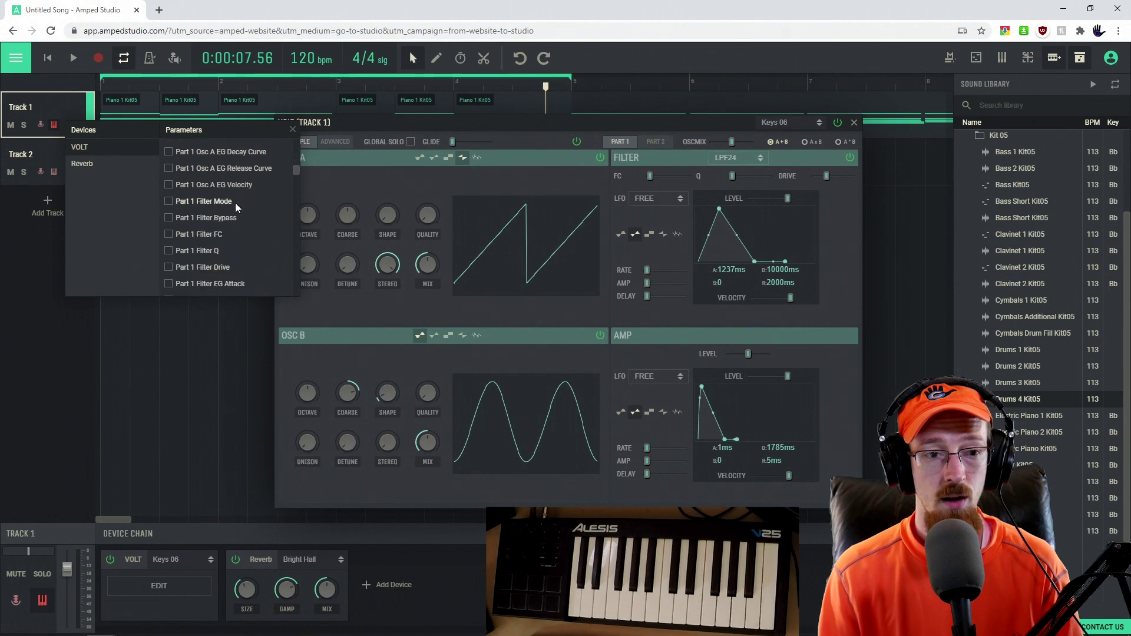
pyautogui.click(202, 235)
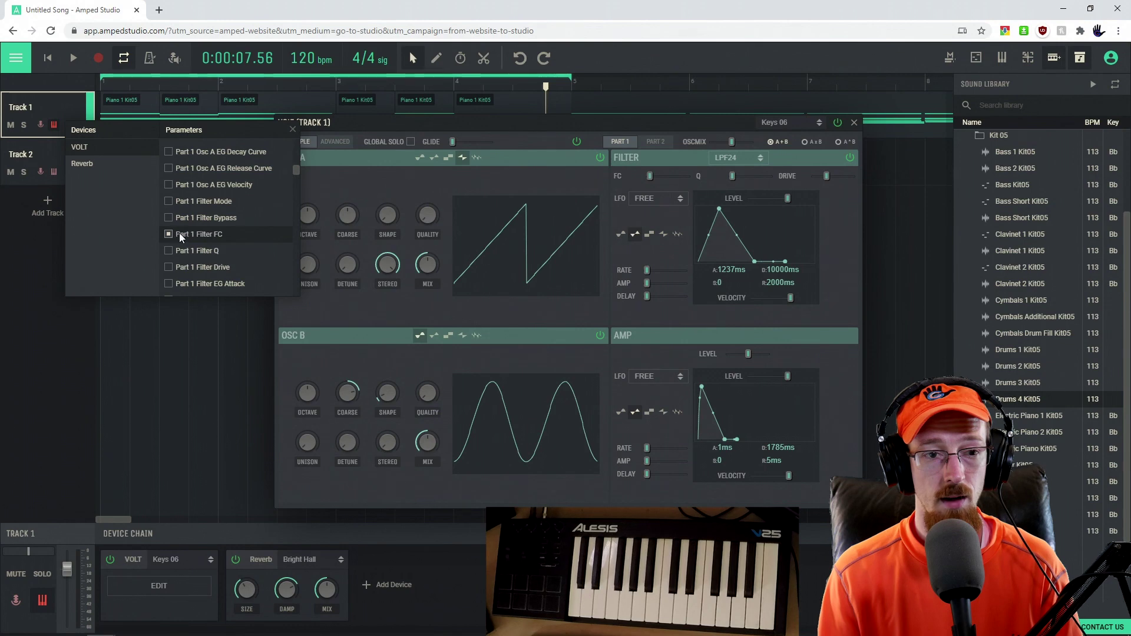
pyautogui.click(291, 131)
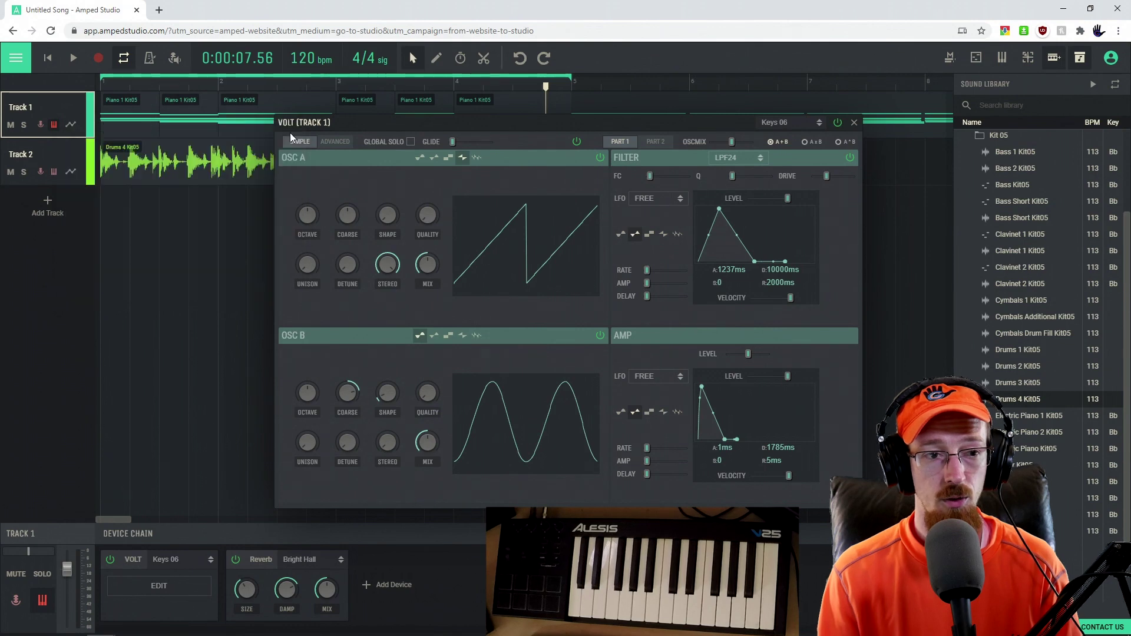
# Step: Show the VOLT – Part 1 Filter FC automation lane on Track 1
pyautogui.click(71, 125)
pyautogui.click(70, 127)
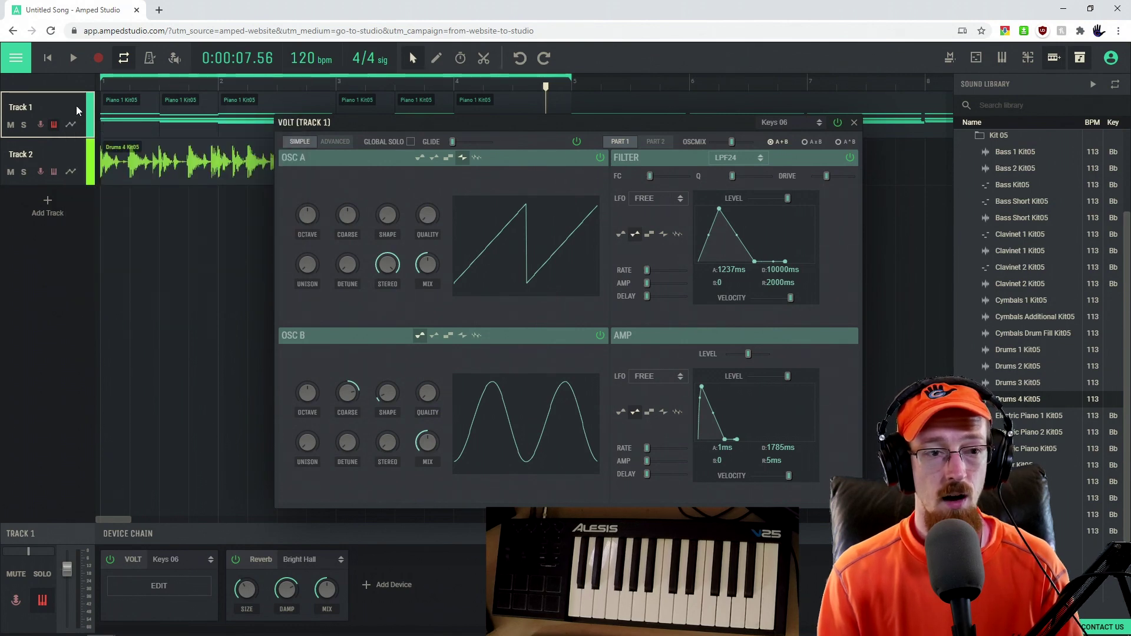
pyautogui.click(71, 126)
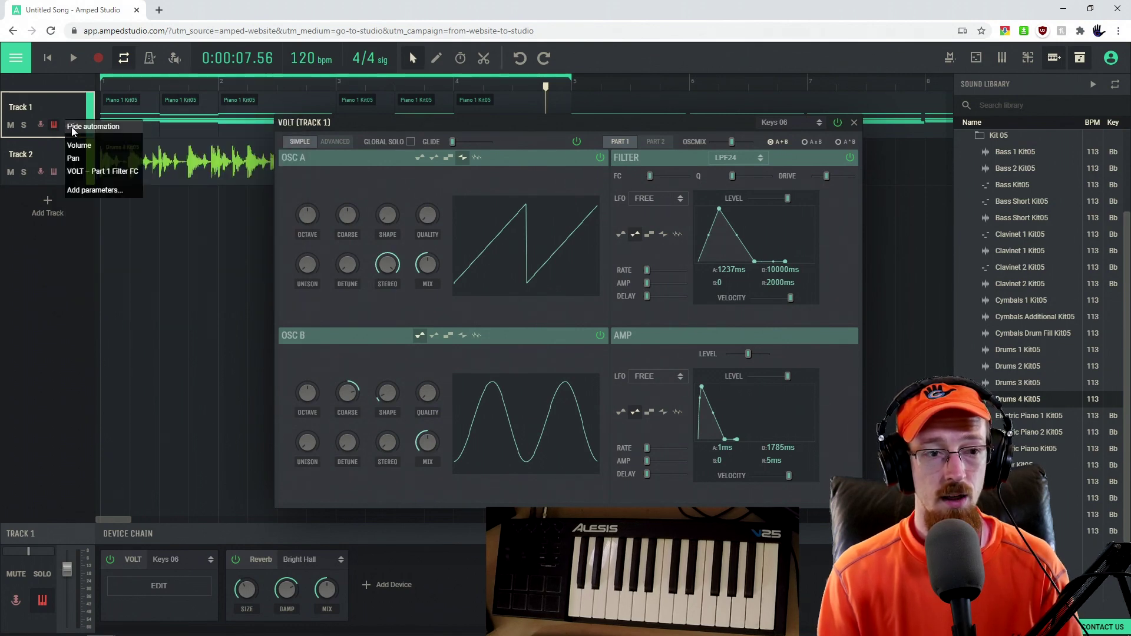
pyautogui.click(115, 170)
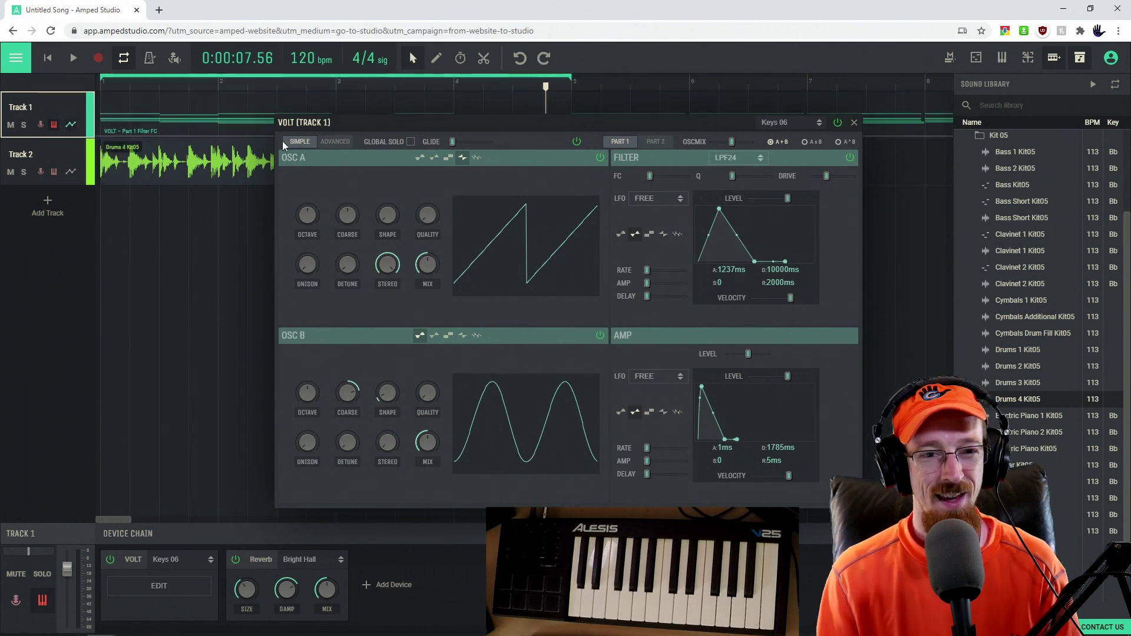
# Step: Draw a Filter FC automation ramp rising from the minimum at bar 1 to the maximum at bar 5, and play it from the start
pyautogui.moveTo(345, 124); pyautogui.dragTo(335, 144)
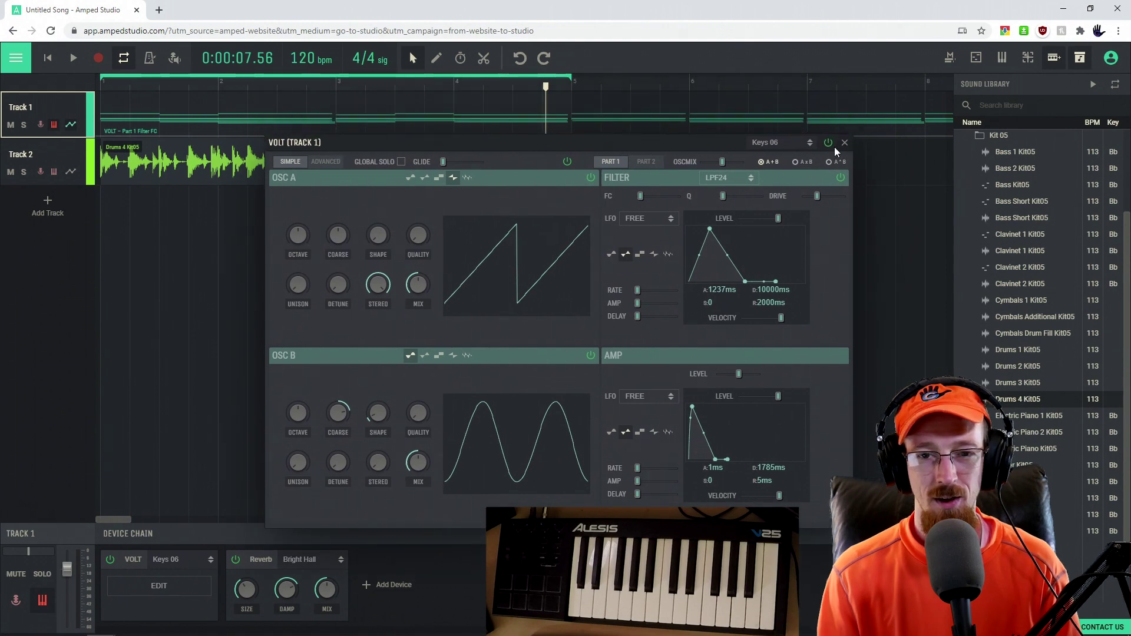
pyautogui.moveTo(655, 148); pyautogui.dragTo(606, 232)
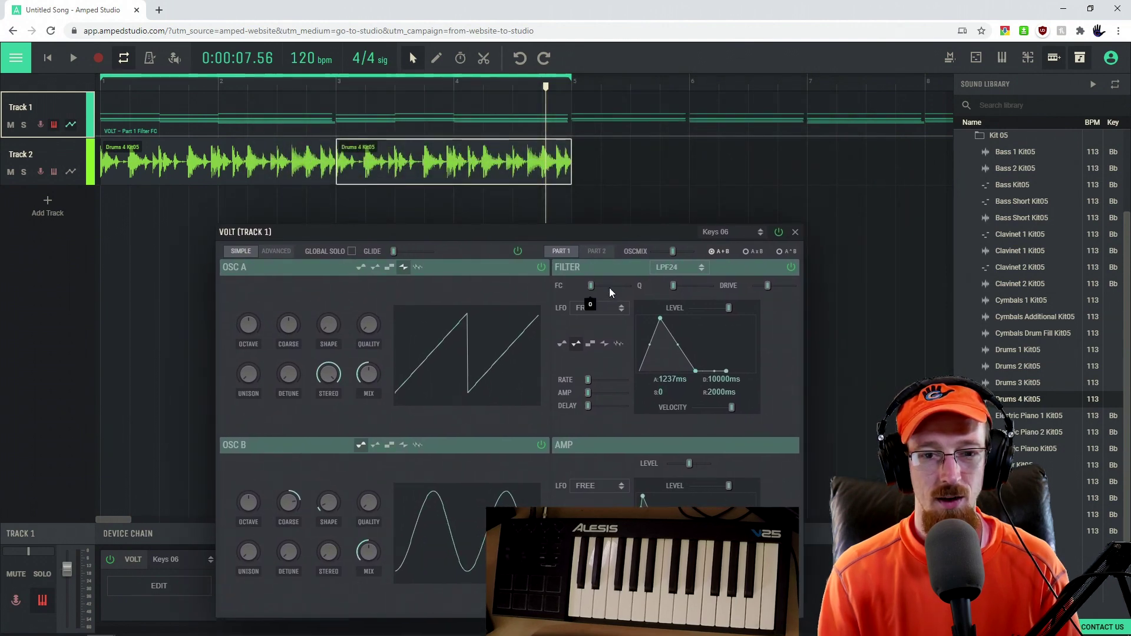
pyautogui.click(215, 193)
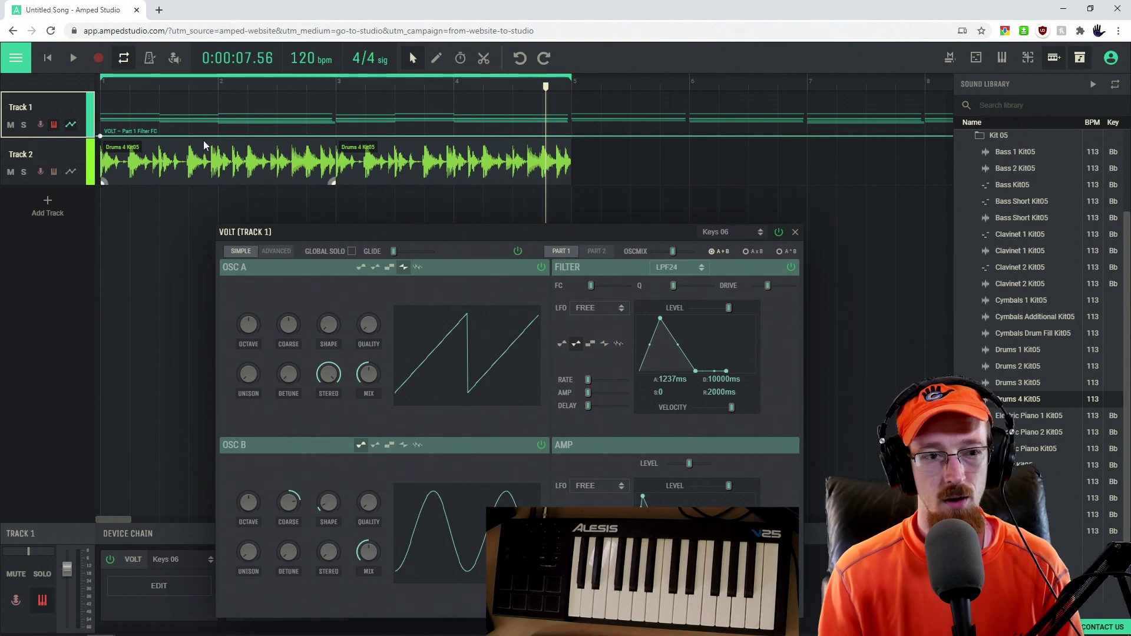
pyautogui.moveTo(217, 135); pyautogui.dragTo(573, 87)
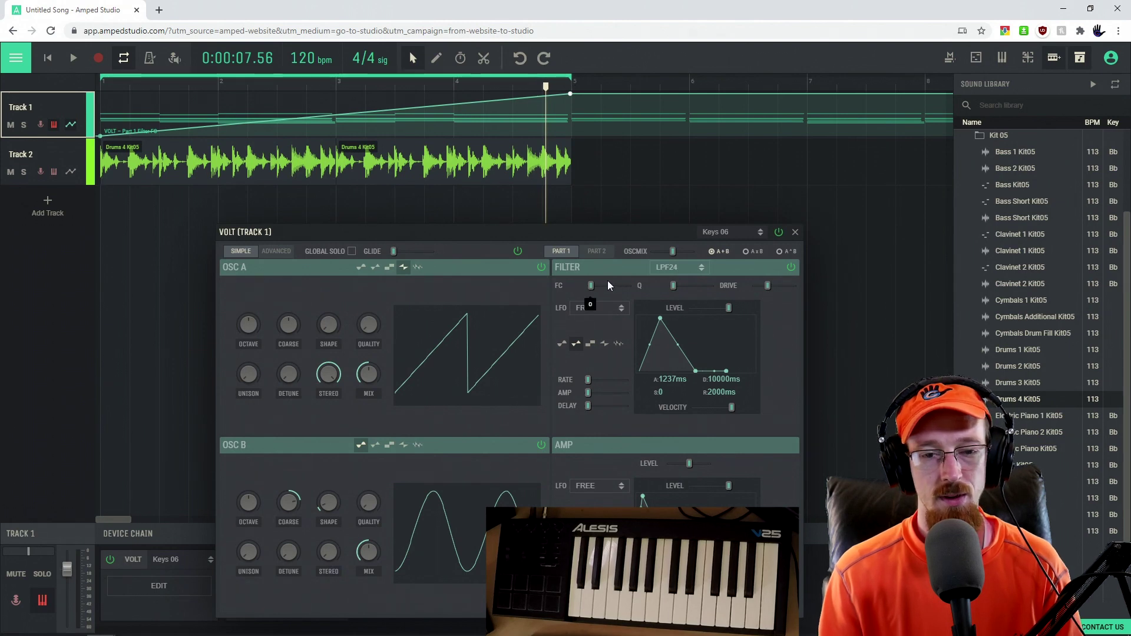
pyautogui.moveTo(140, 81); pyautogui.dragTo(90, 78)
pyautogui.press('space')
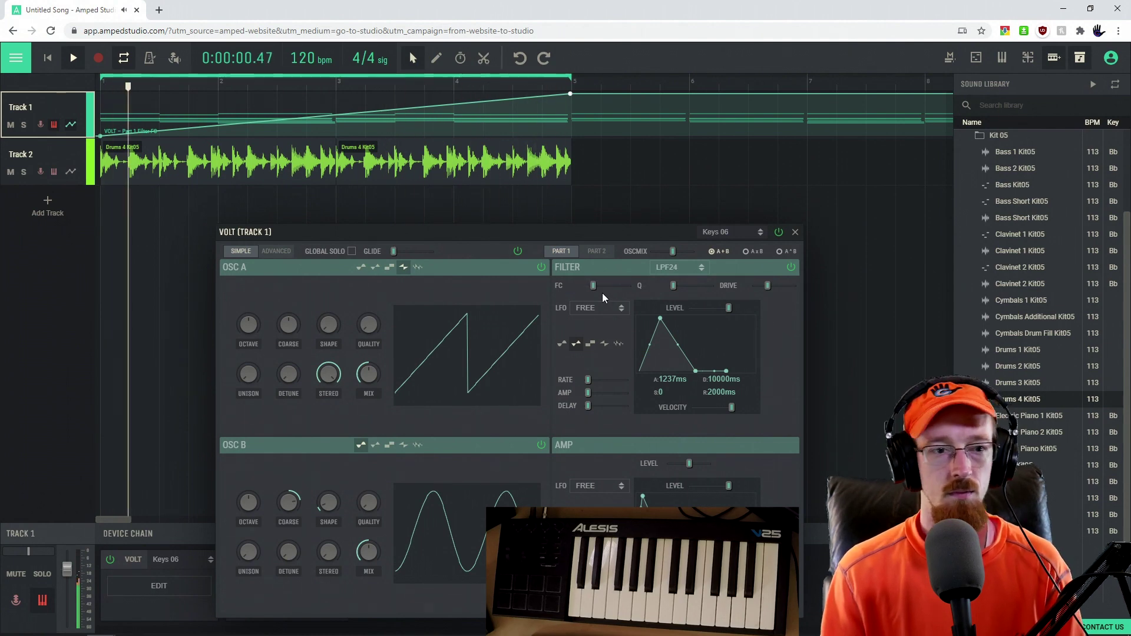
pyautogui.press('space')
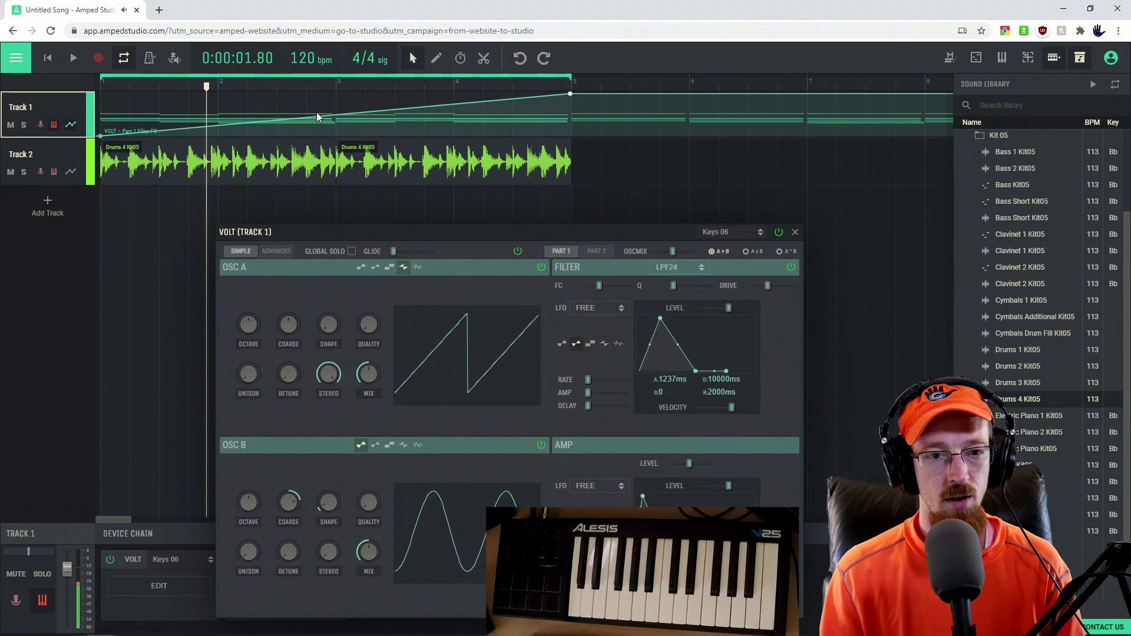
# Step: Add a Filter FC automation peak at bar 3, lower the bar 5 point to the minimum, and play the loop from the start
pyautogui.moveTo(324, 113); pyautogui.dragTo(334, 93)
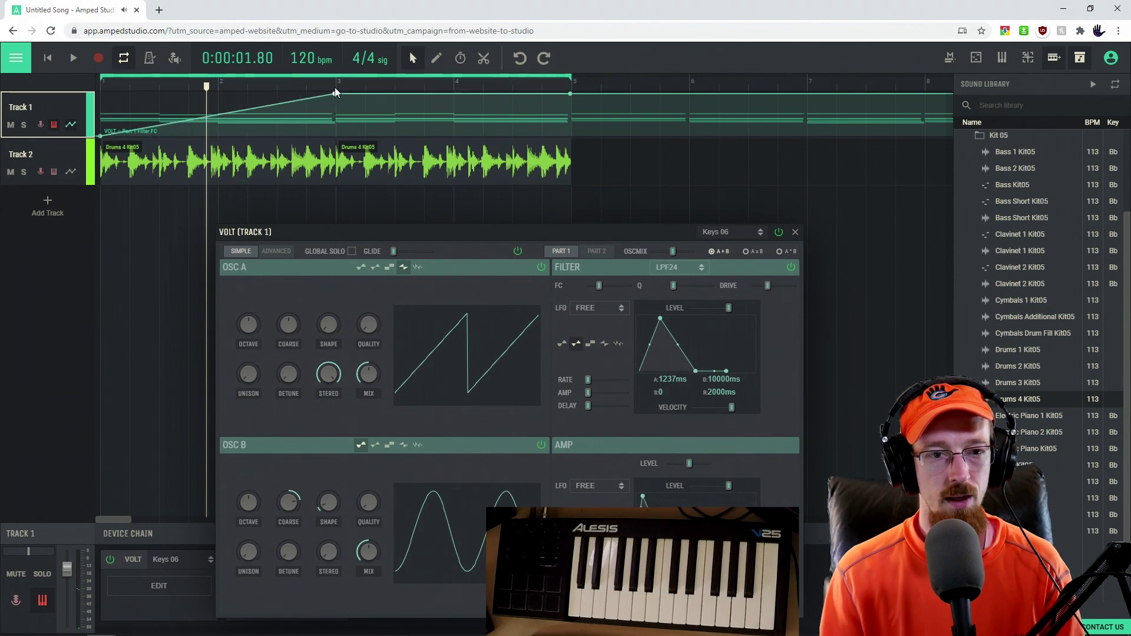
pyautogui.moveTo(571, 94); pyautogui.dragTo(570, 135)
pyautogui.moveTo(204, 87); pyautogui.dragTo(88, 86)
pyautogui.press('space')
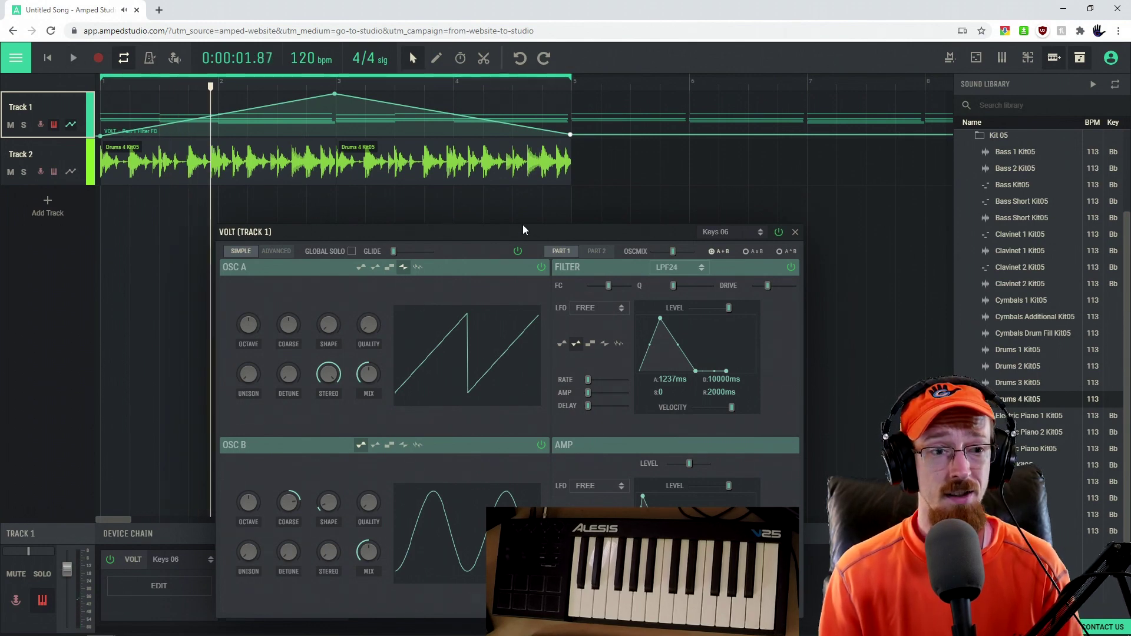
# Step: Move the VOLT window clear of the automation lane and close it
pyautogui.moveTo(520, 232); pyautogui.dragTo(549, 167)
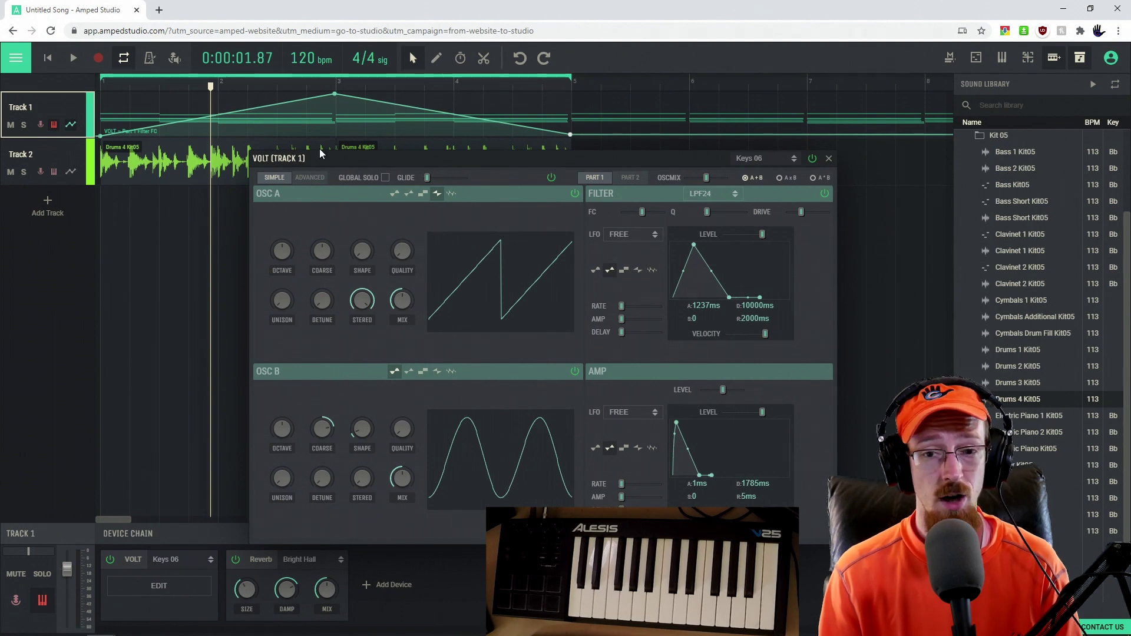
pyautogui.click(829, 159)
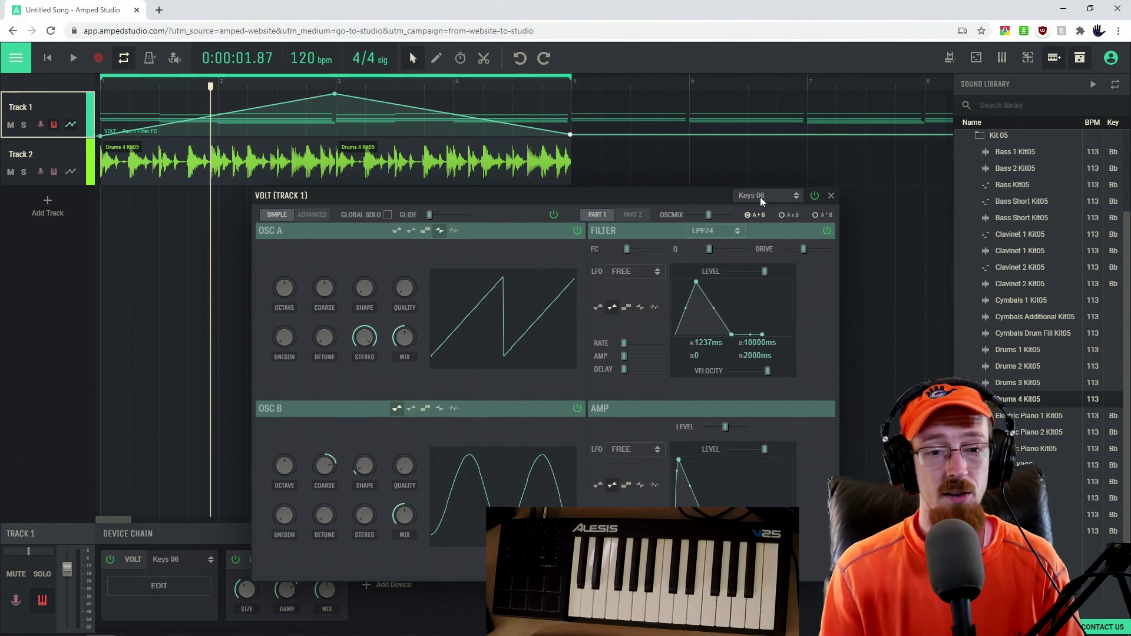
pyautogui.moveTo(352, 293)
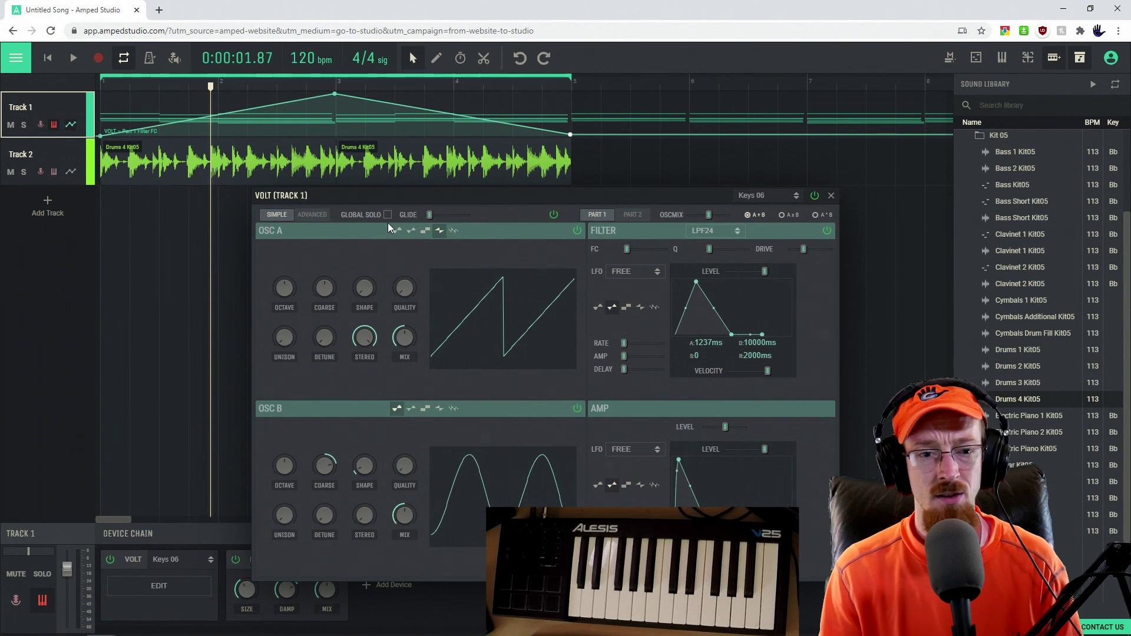
pyautogui.moveTo(645, 252)
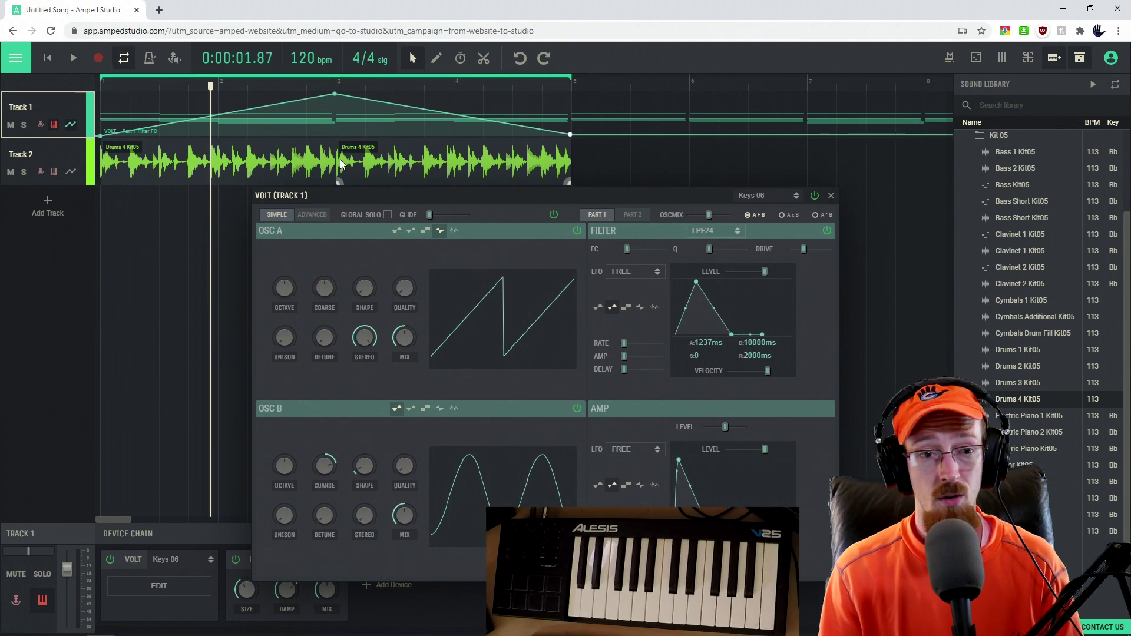
pyautogui.click(830, 195)
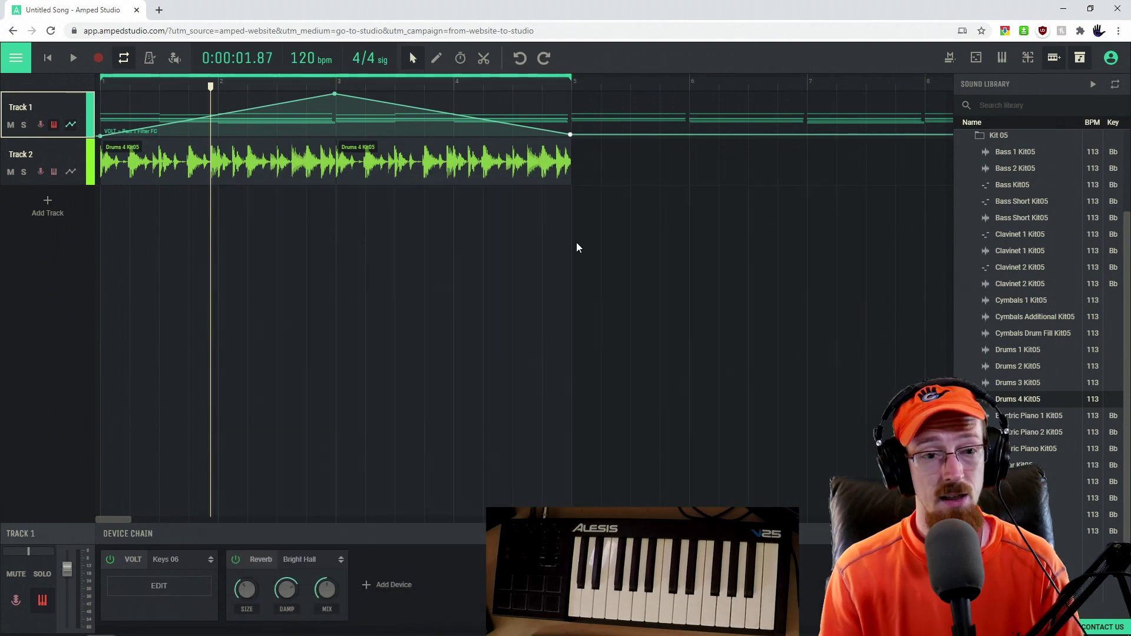